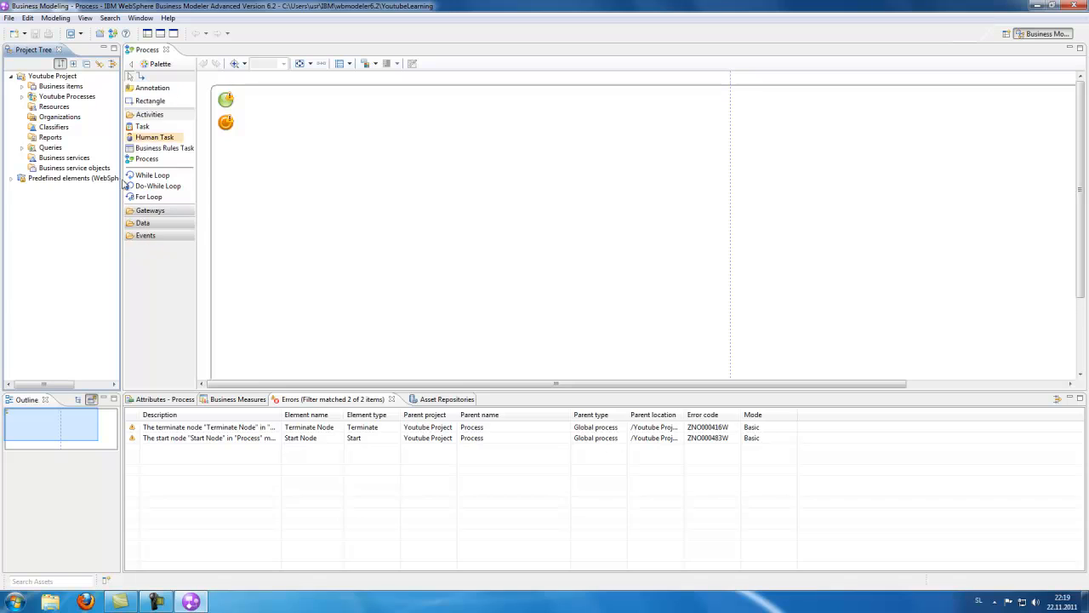
Place an annotation reading "This isnt good at all." on the process canvas and delete it again
click(150, 210)
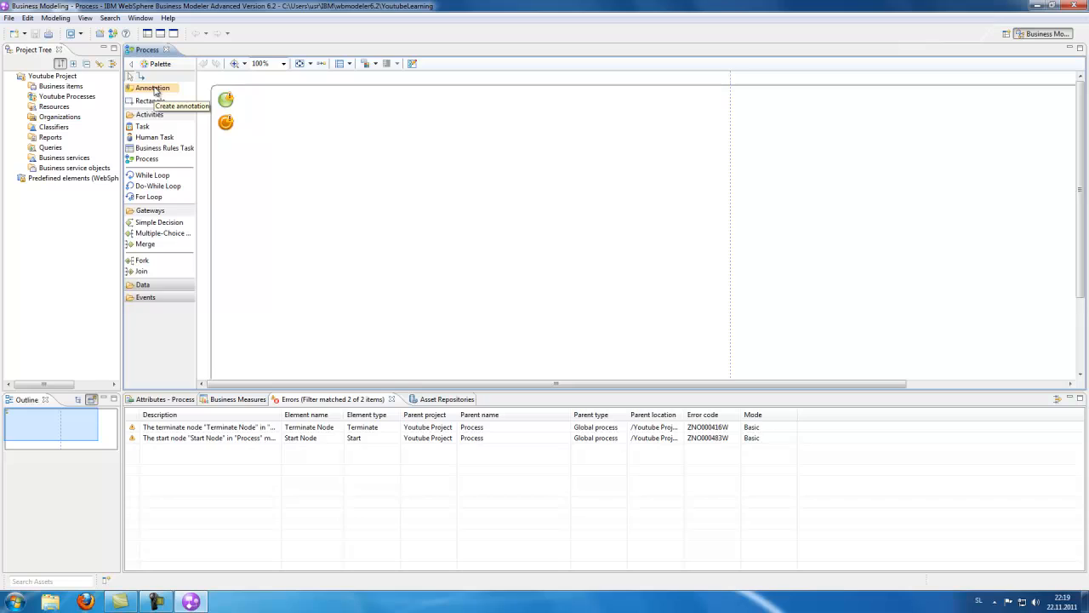
click(154, 89)
click(578, 177)
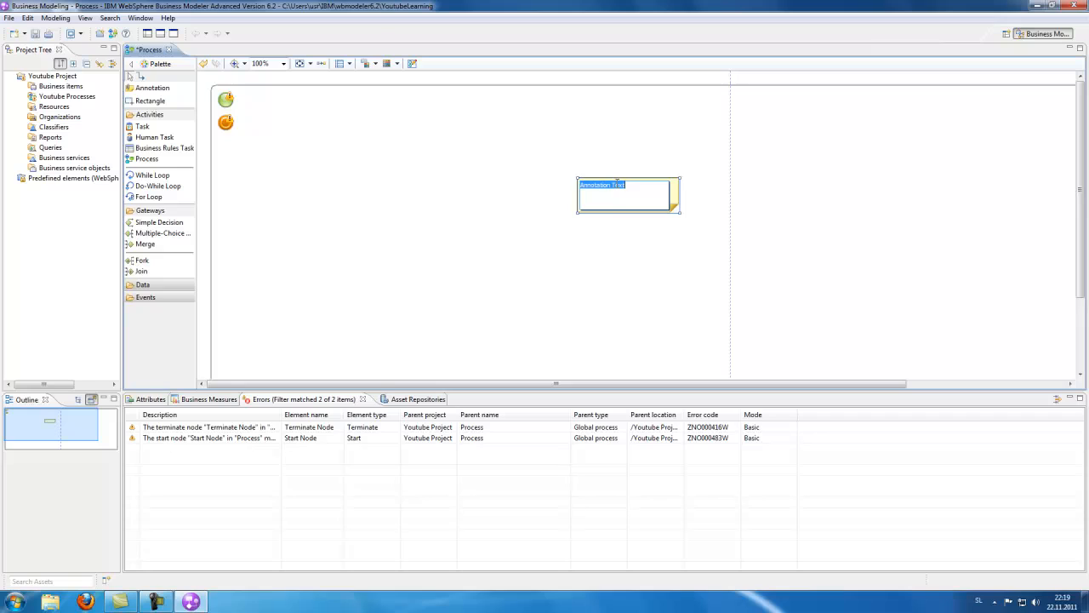
text(This isnt good at all.)
click(693, 236)
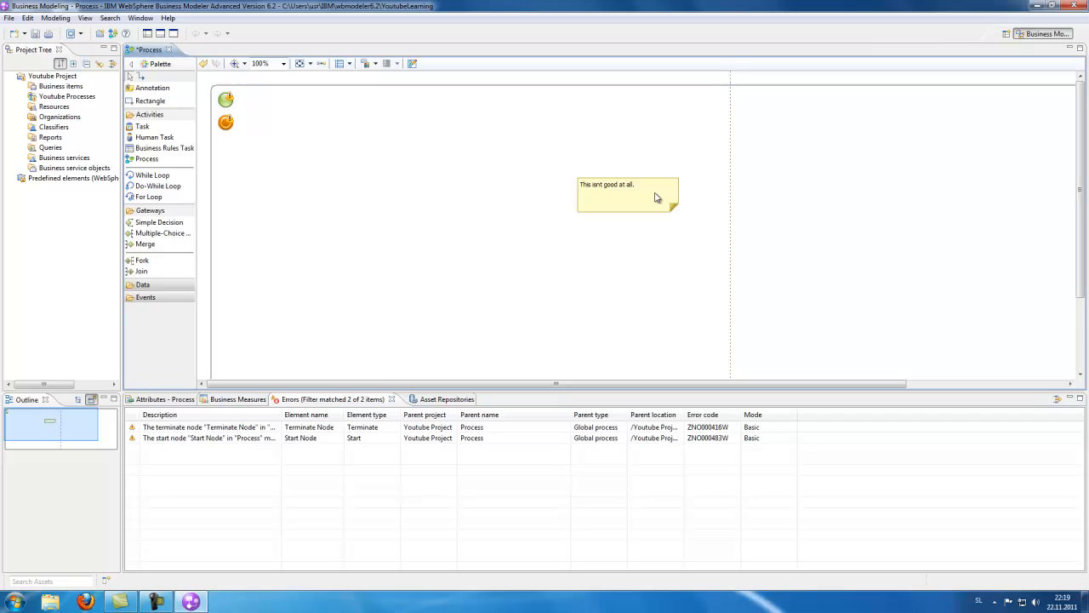
click(669, 205)
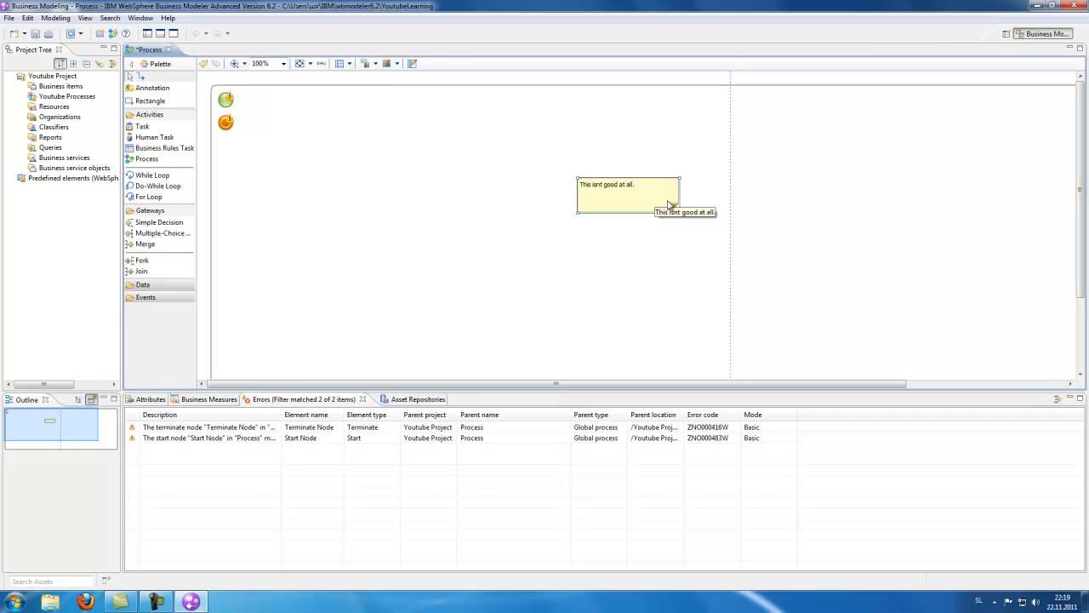
key(Delete)
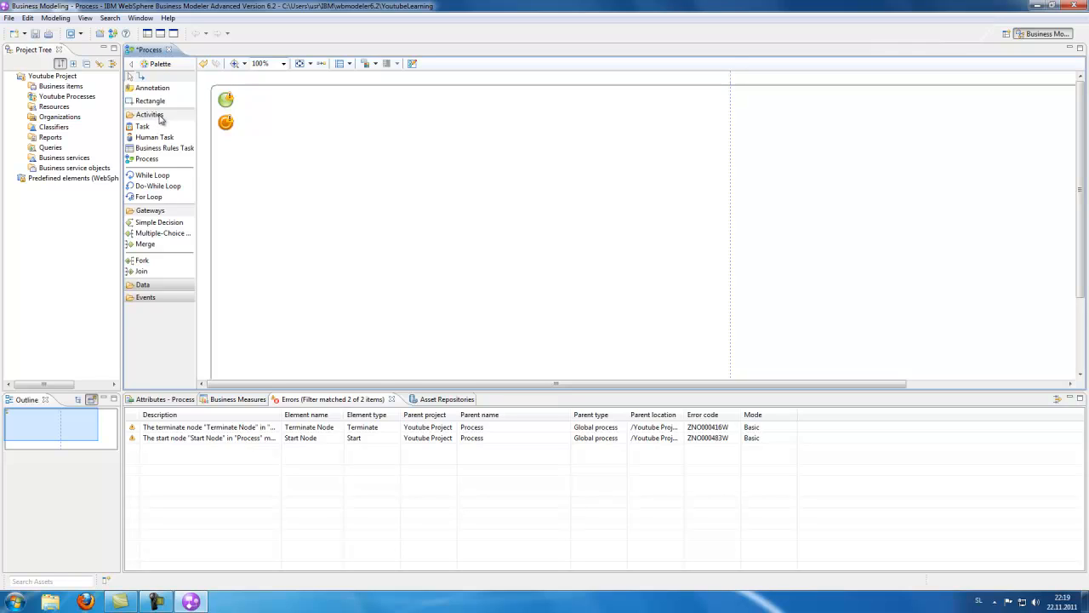
Add a Task, a Human Task, a Business Rules Task and a local subprocess to the process canvas
click(142, 127)
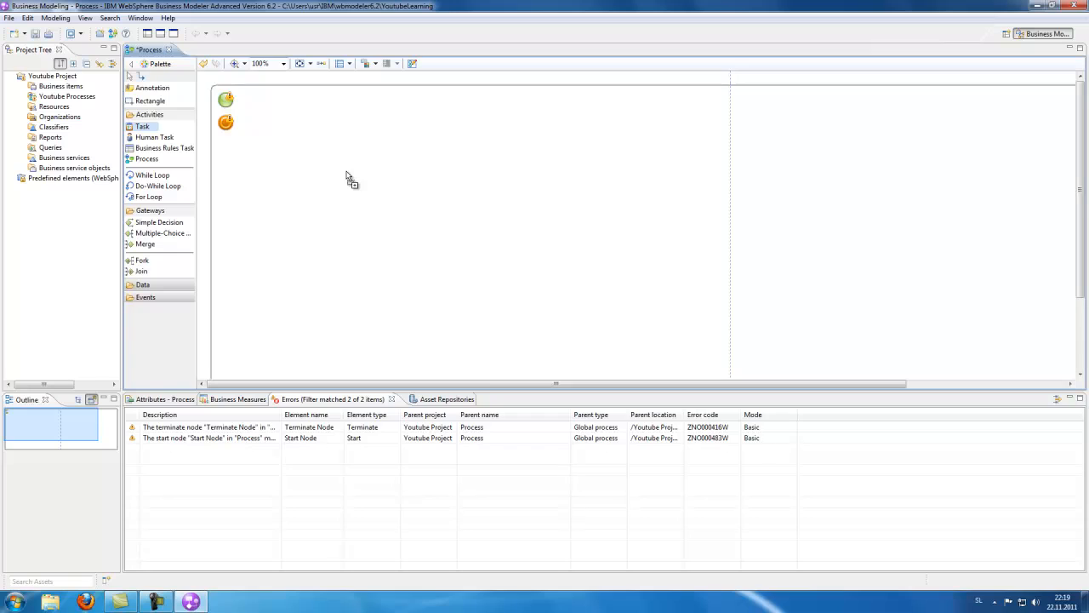
click(347, 174)
click(155, 137)
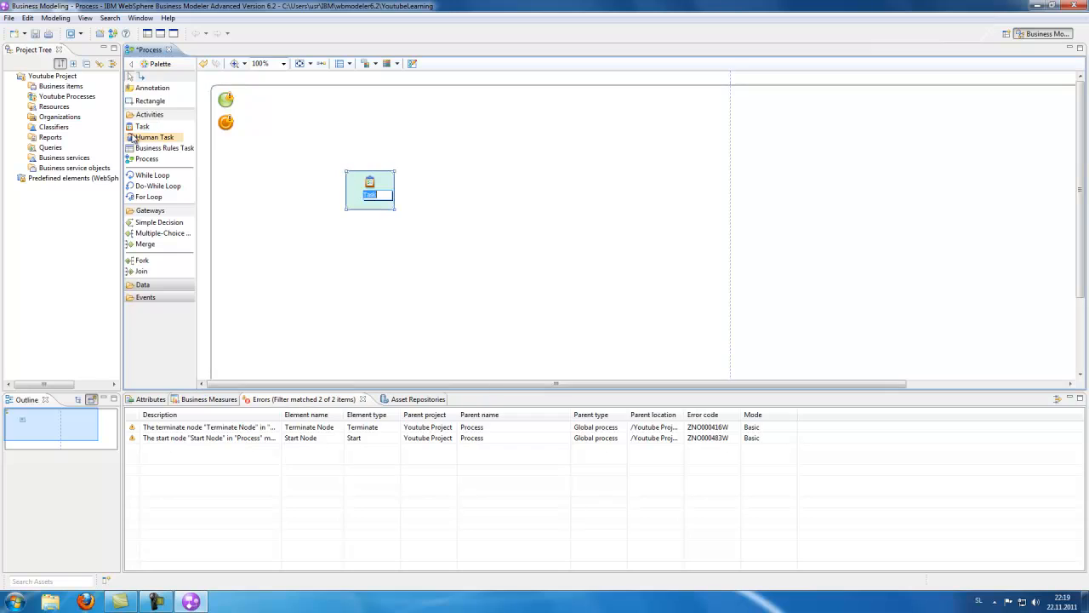
click(515, 196)
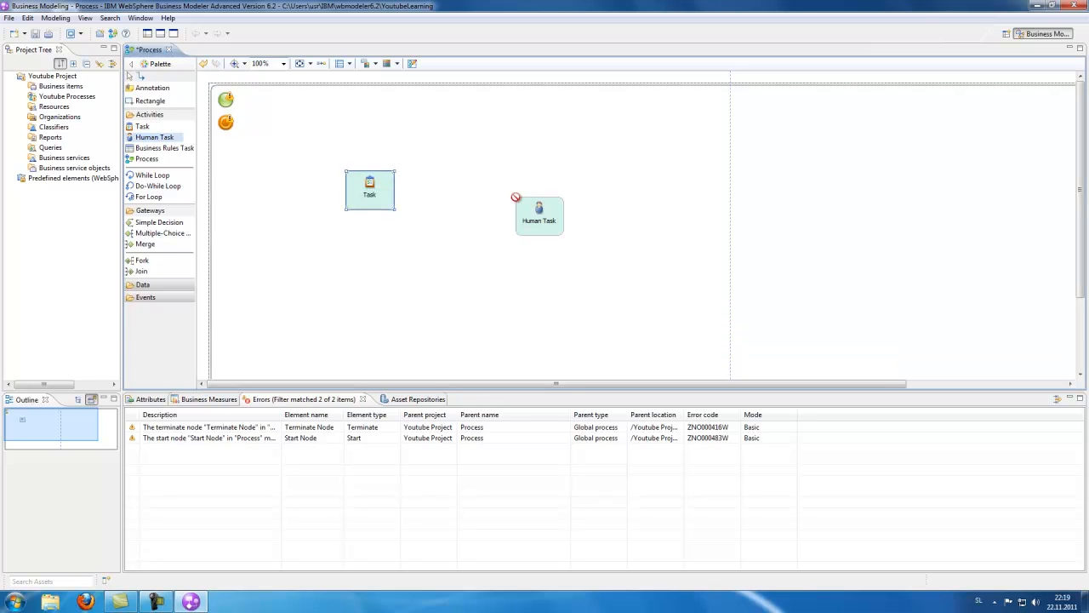
click(175, 148)
click(443, 128)
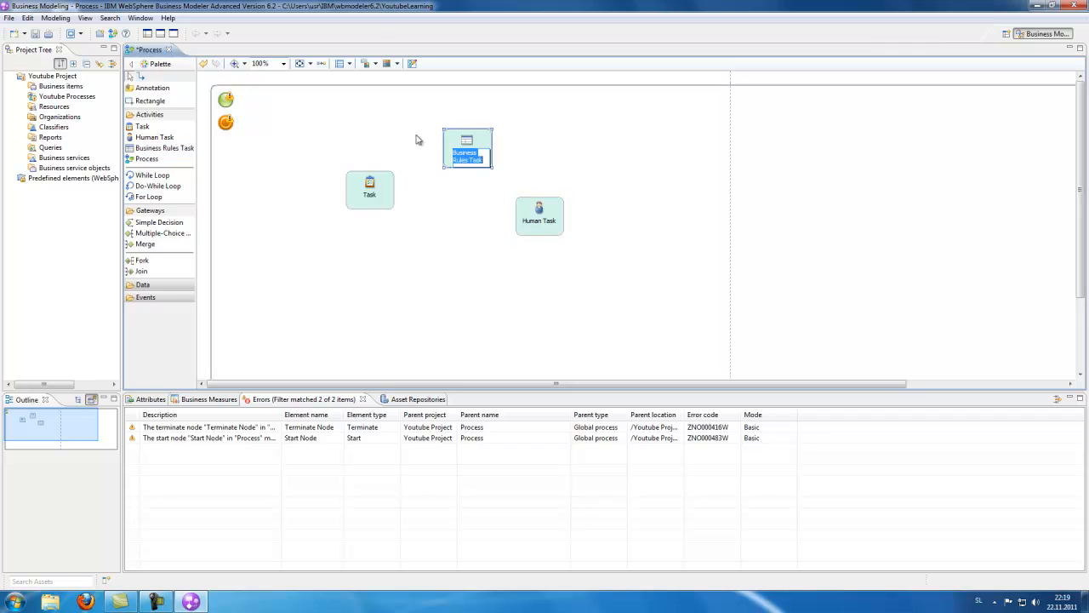
click(142, 158)
click(403, 260)
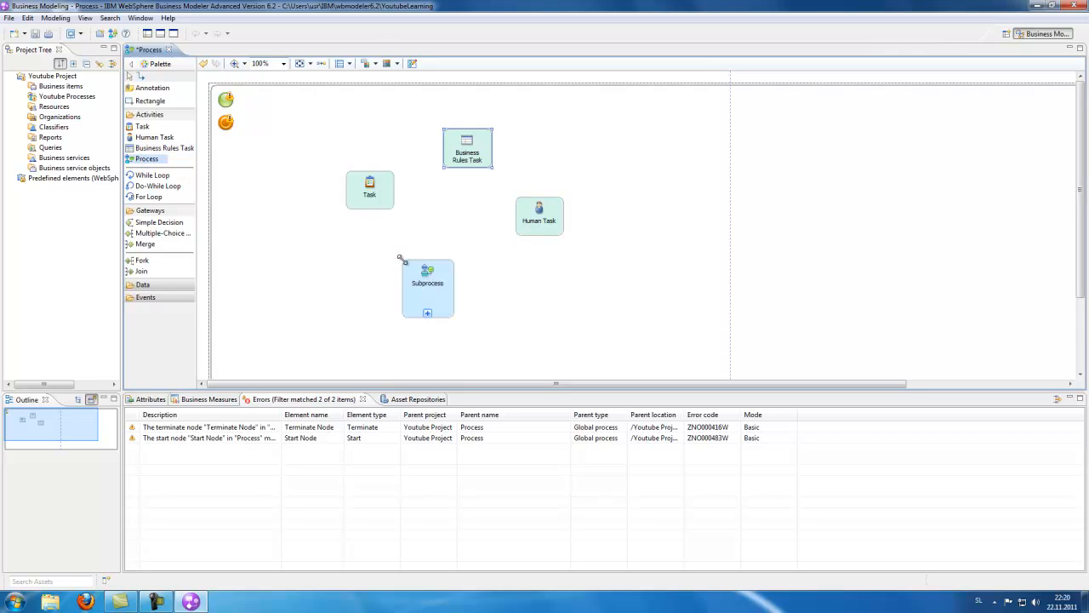
click(325, 251)
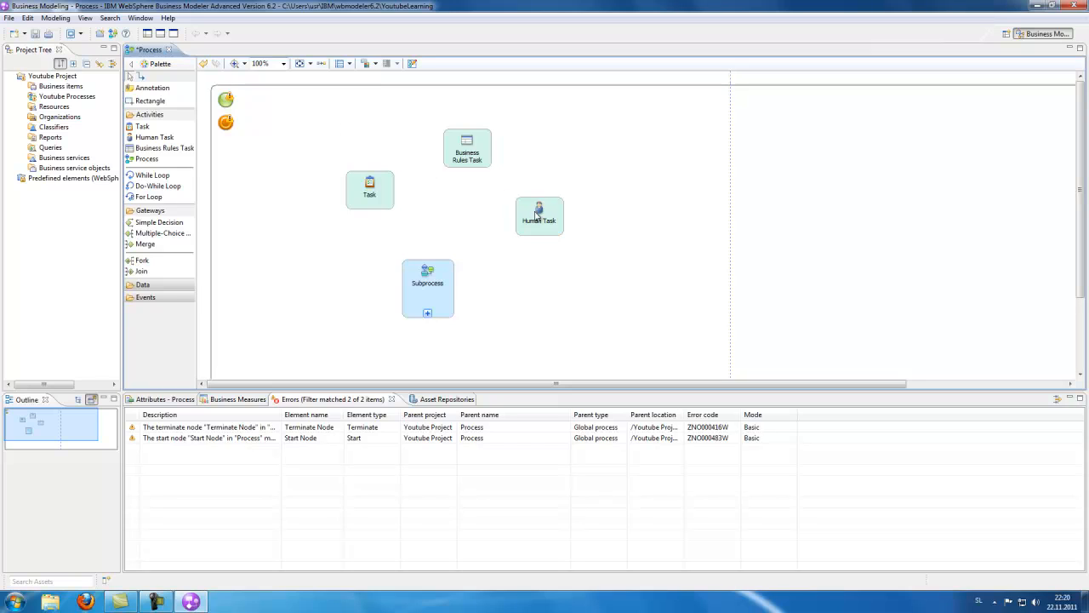
Move the Human Task and the Task to the right of the Subprocess, with the Human Task above the Task
drag(536, 214, 287, 264)
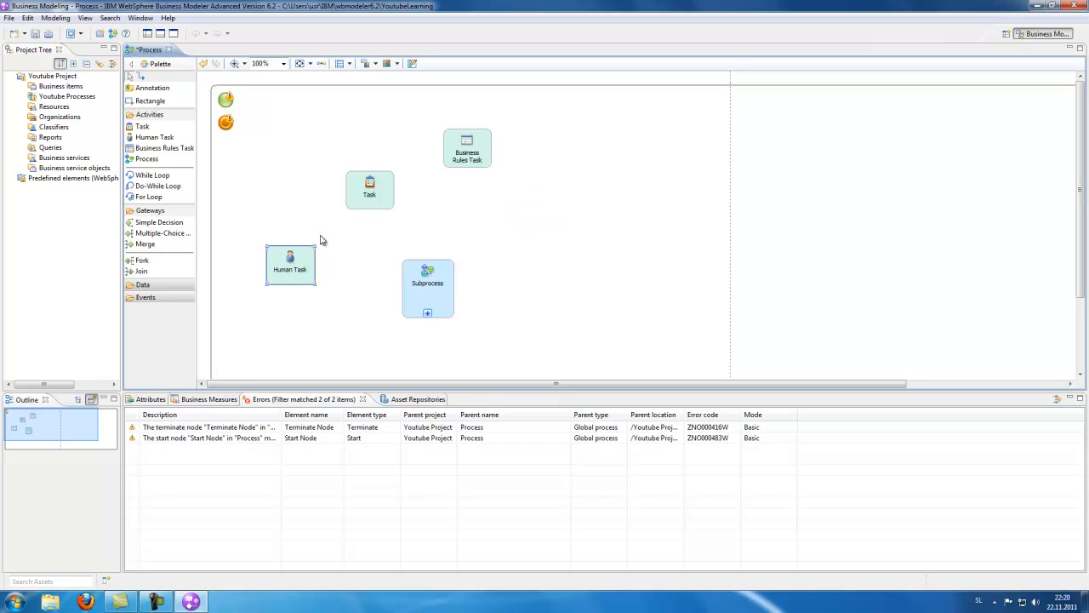
click(321, 240)
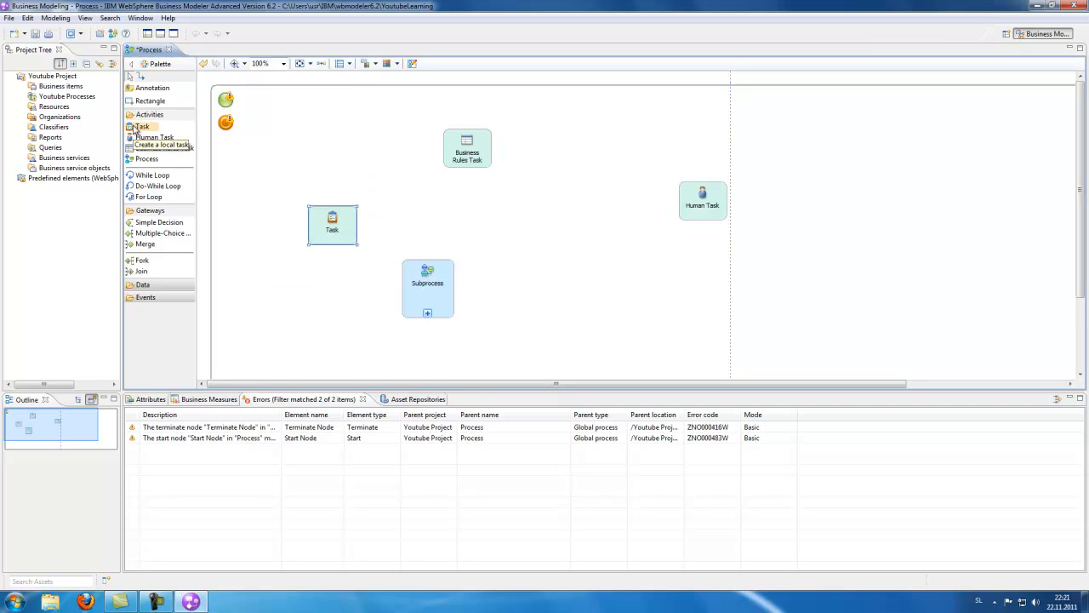
click(371, 219)
drag(337, 214, 585, 230)
drag(703, 205, 633, 152)
drag(573, 230, 622, 330)
click(656, 258)
drag(628, 160, 628, 247)
click(644, 160)
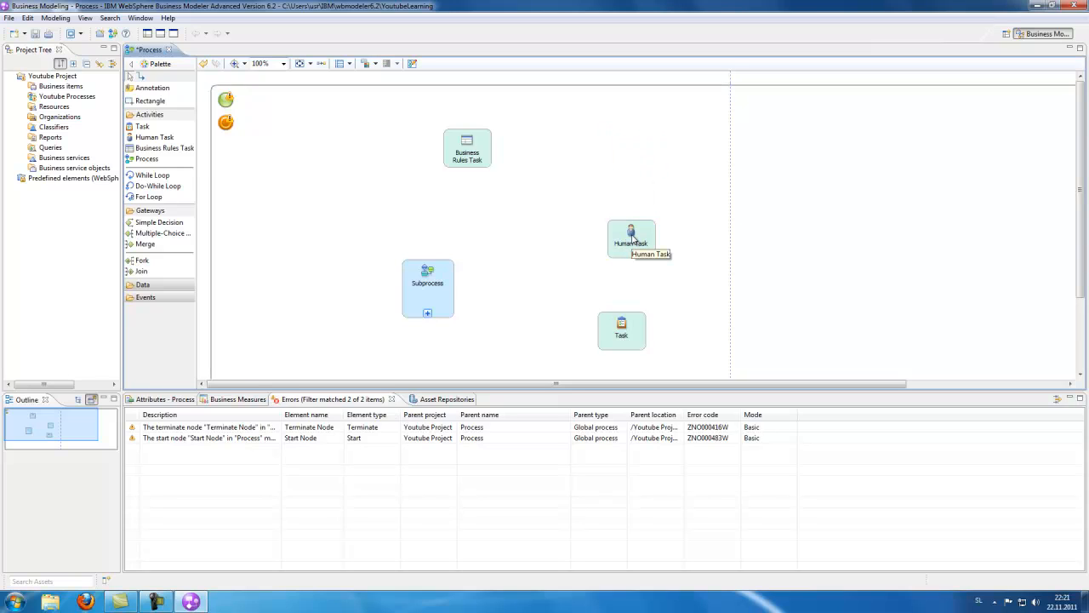
Align the Human Task level with the Business Rules Task and place the Task diagonally below it to the right
drag(631, 239, 610, 191)
click(676, 178)
click(693, 243)
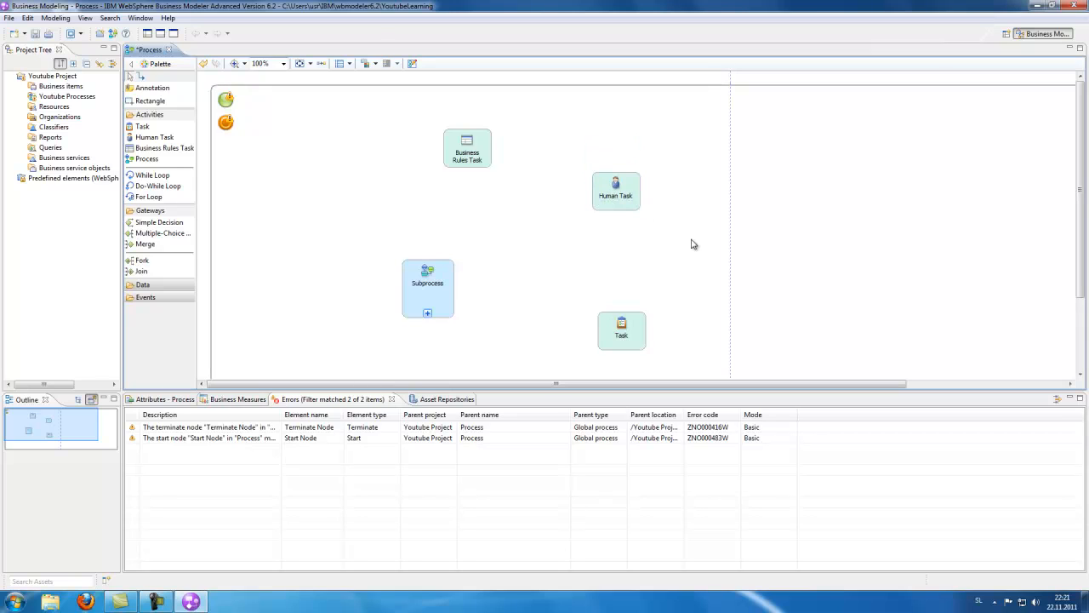
drag(624, 339, 690, 238)
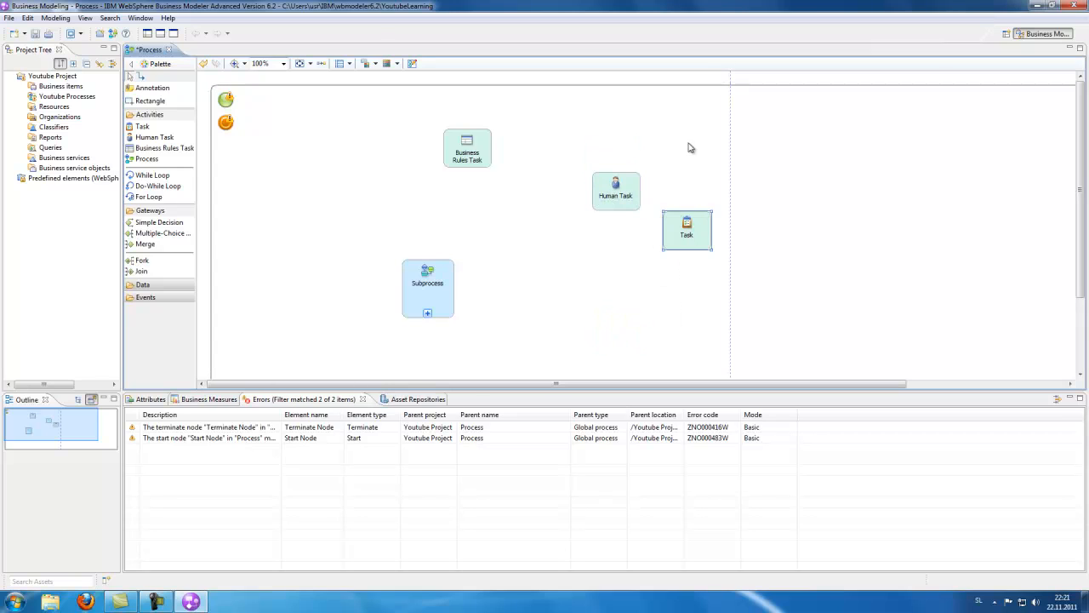
click(689, 143)
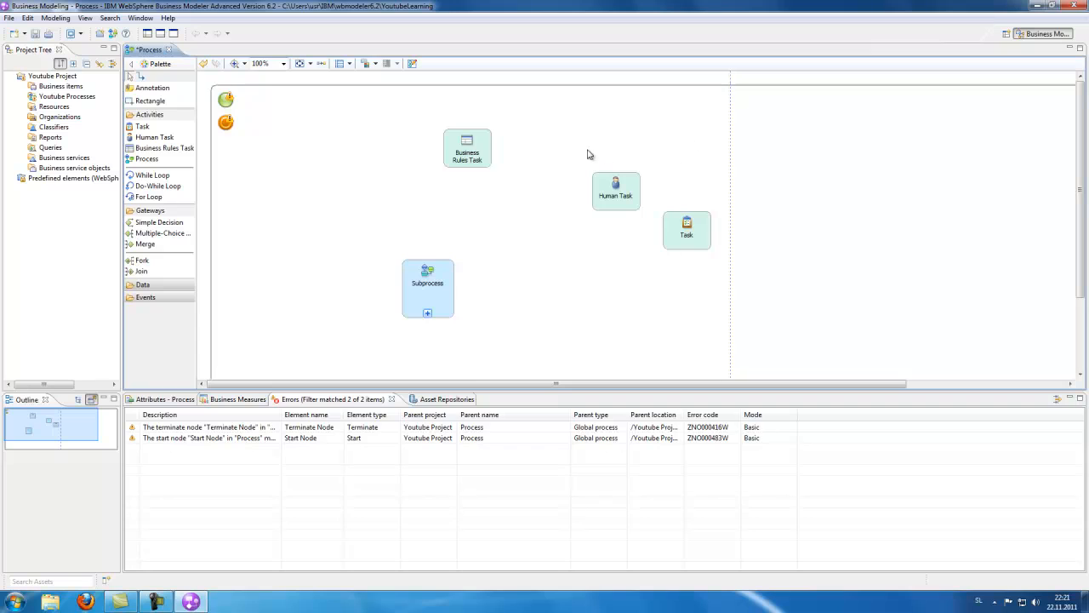
drag(585, 152, 651, 240)
drag(622, 202, 587, 159)
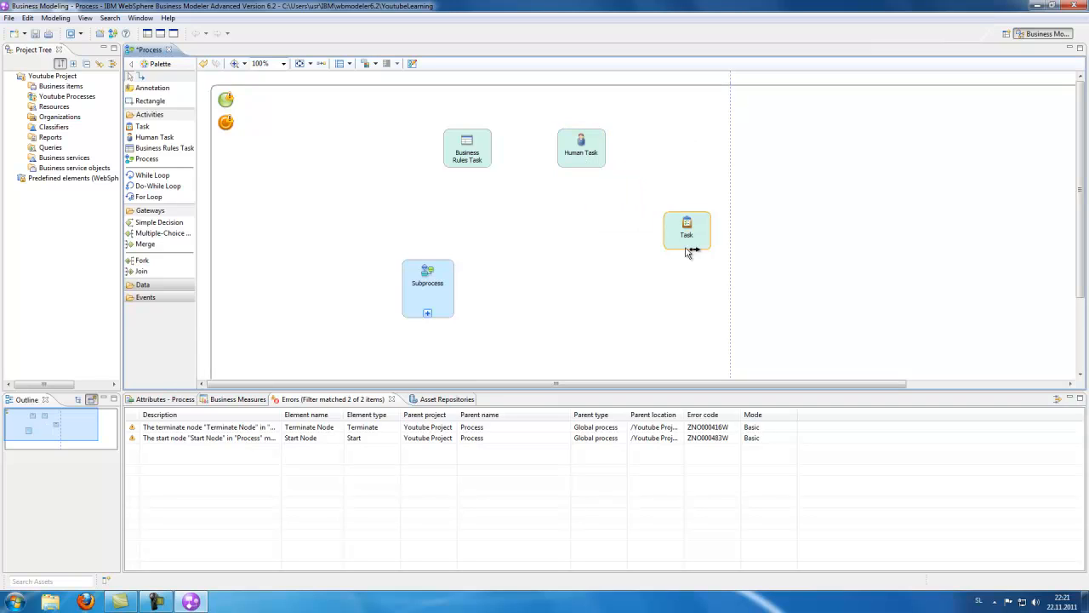
drag(688, 228, 651, 222)
click(651, 190)
click(683, 152)
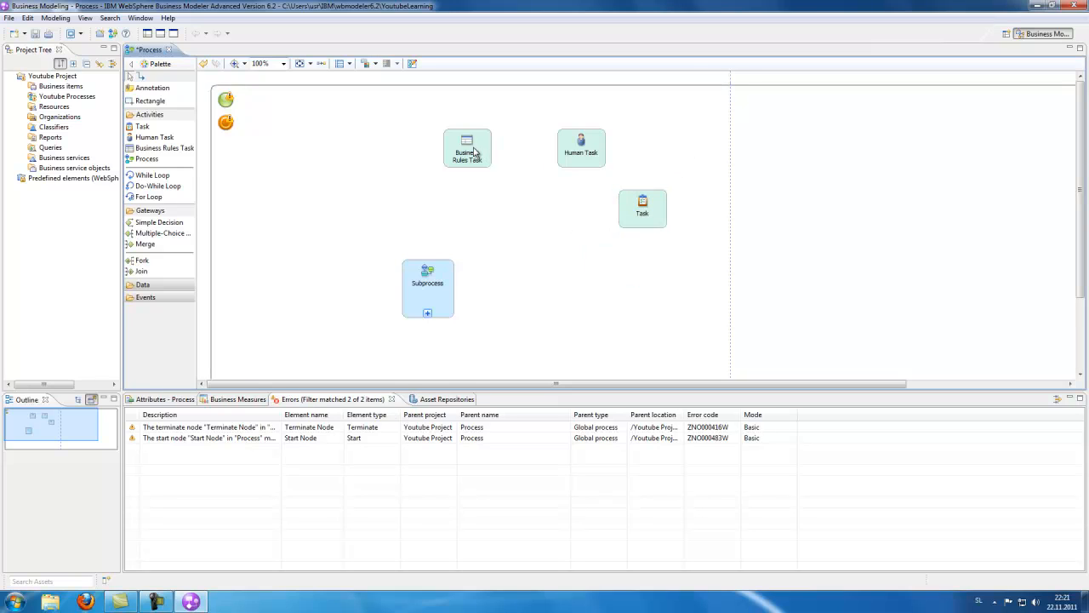
Move the Business Rules Task directly below the Human Task, to the right of the Subprocess
drag(473, 150, 586, 279)
click(653, 278)
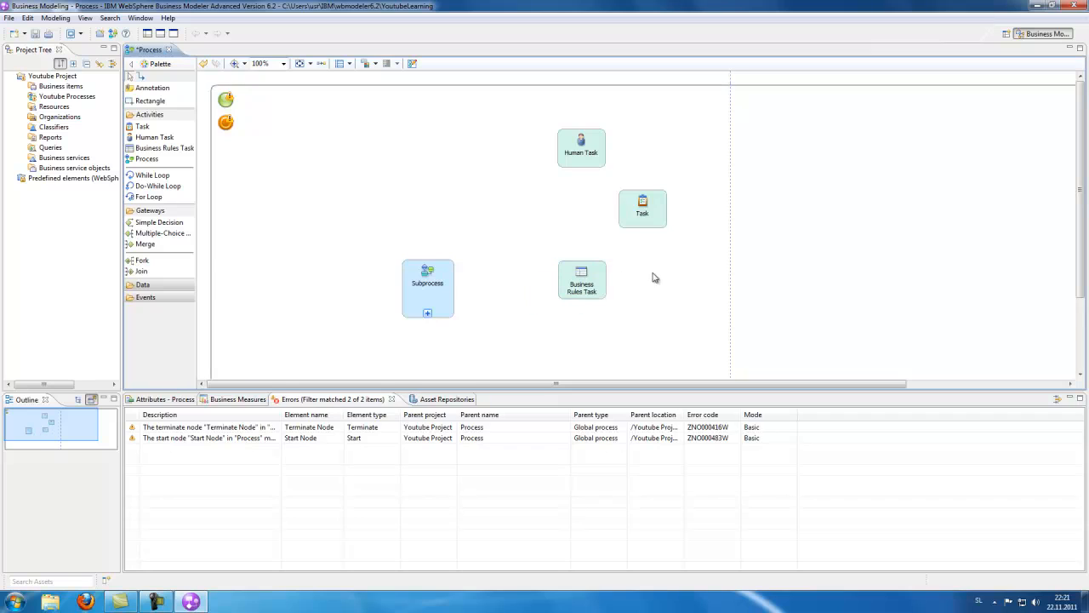
drag(538, 249, 649, 292)
click(651, 293)
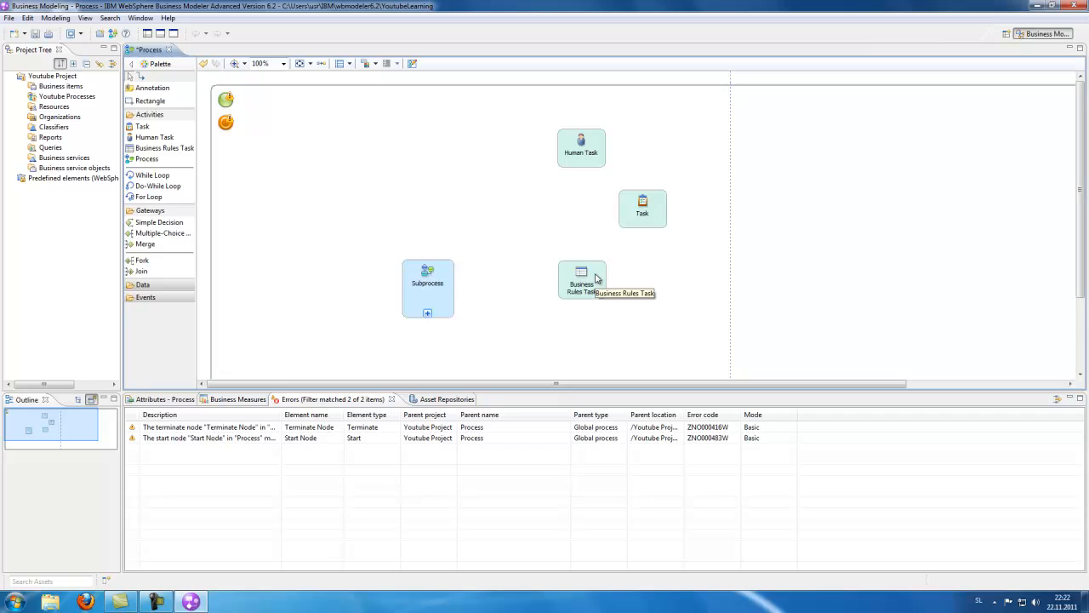
drag(541, 252, 628, 320)
click(661, 282)
Move the Task to the open area above the Subprocess, slightly to its left
drag(632, 205, 379, 171)
drag(348, 134, 443, 217)
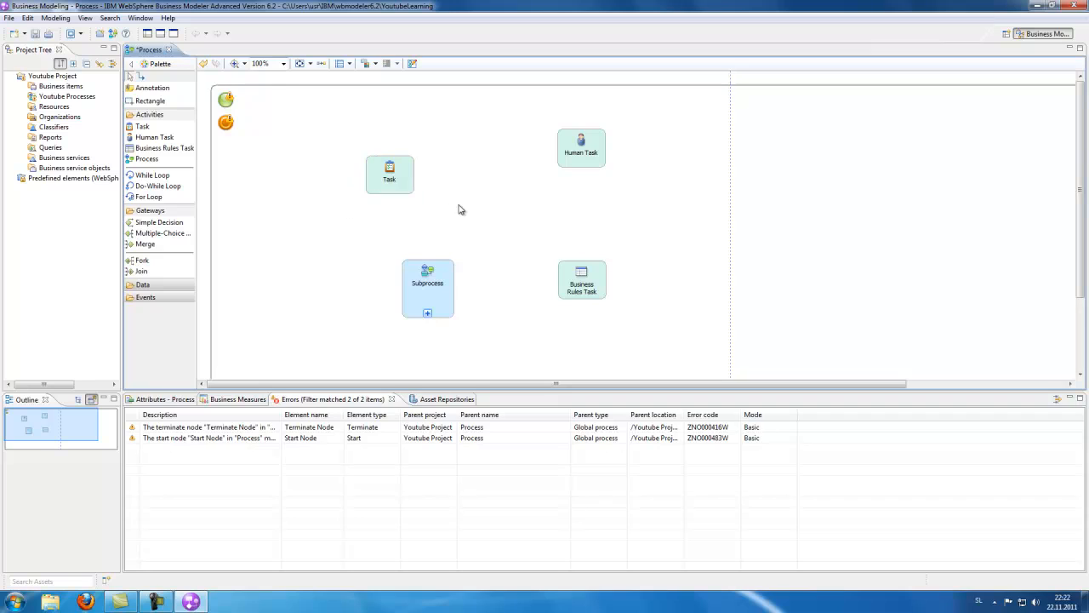
drag(343, 130, 433, 223)
click(458, 214)
drag(537, 238, 640, 327)
click(654, 280)
drag(526, 224, 647, 321)
click(669, 295)
drag(536, 245, 638, 305)
click(645, 235)
drag(530, 234, 665, 337)
click(651, 287)
Move the Business Rules Task between the Task and the Human Task, and shift the Subprocess slightly right
drag(569, 271, 489, 173)
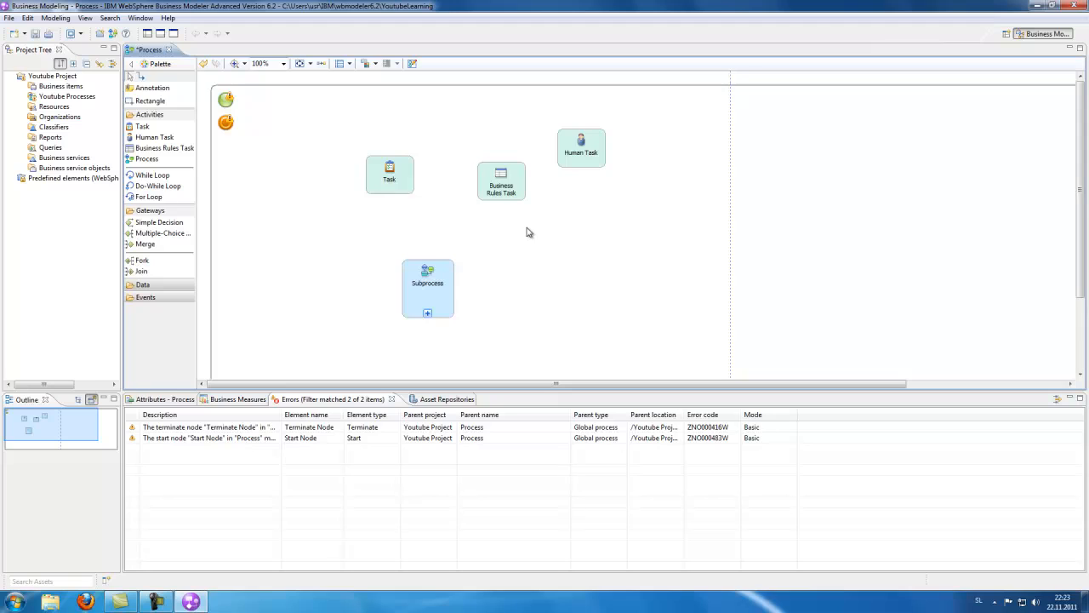
drag(436, 285, 460, 280)
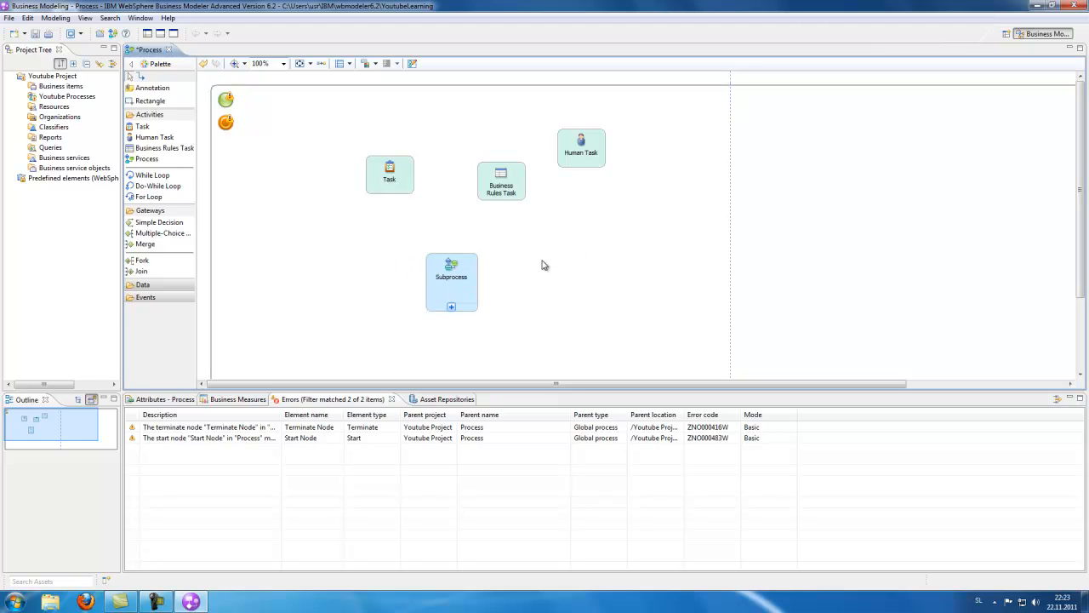
Expand the Subprocess to show its contents and move it up closer beneath the three tasks
mouse_move(66, 422)
mouse_down()
mouse_move(103, 431)
mouse_move(55, 442)
mouse_move(32, 419)
mouse_move(63, 419)
mouse_move(68, 435)
mouse_move(61, 427)
mouse_up()
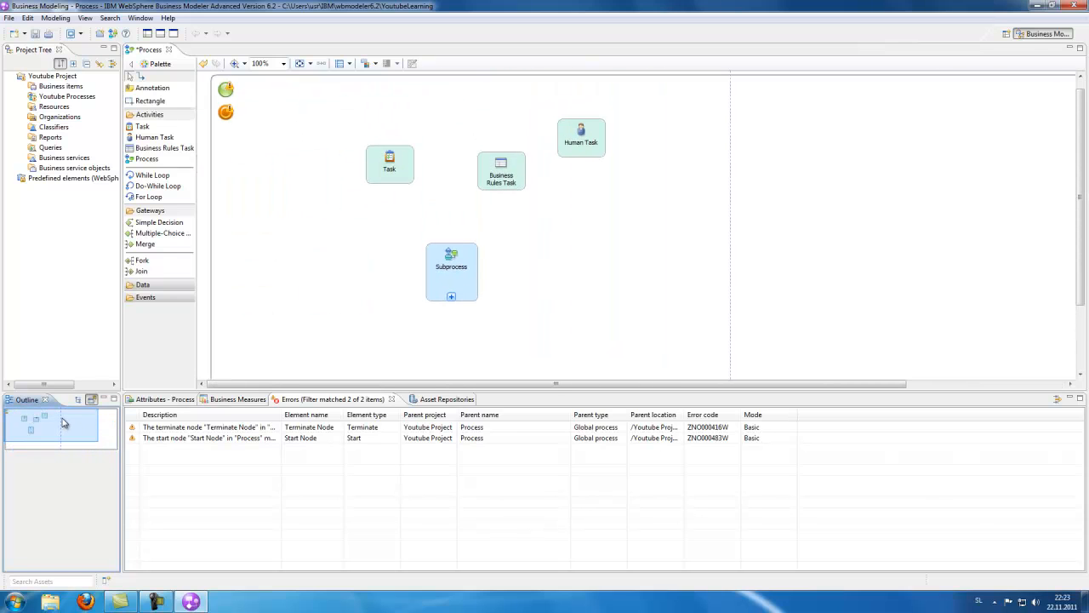
click(451, 296)
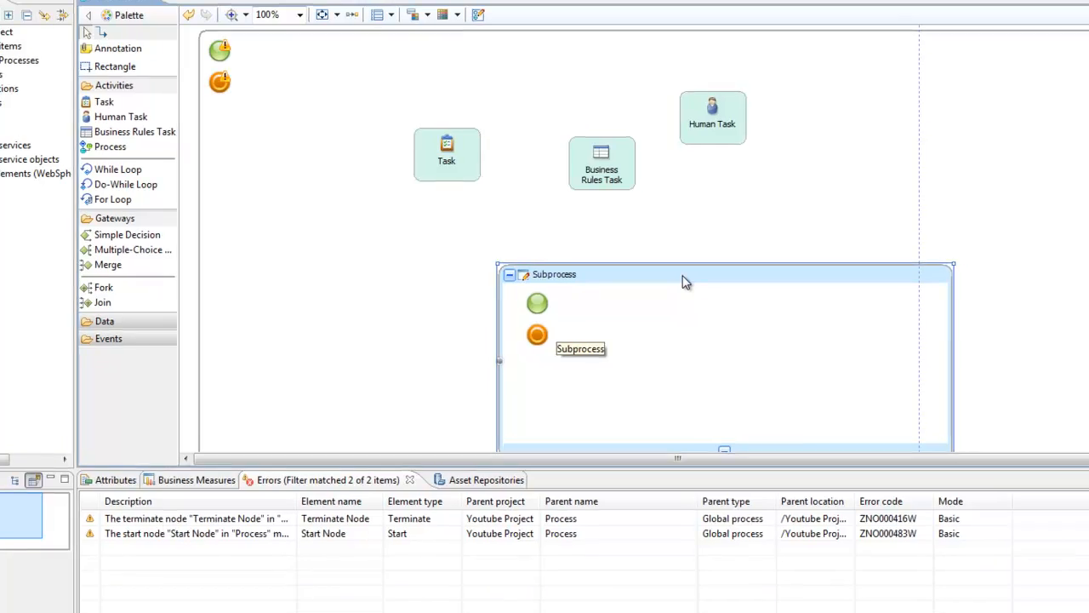
drag(586, 262, 582, 231)
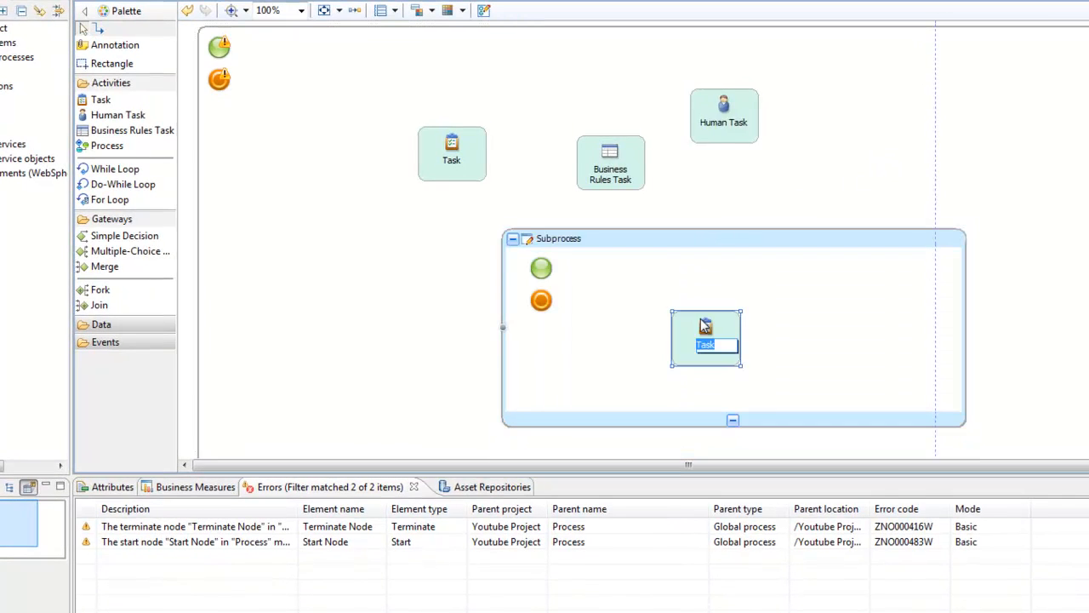
Delete the Task placed inside the expanded Subprocess
click(726, 321)
key(BackSpace)
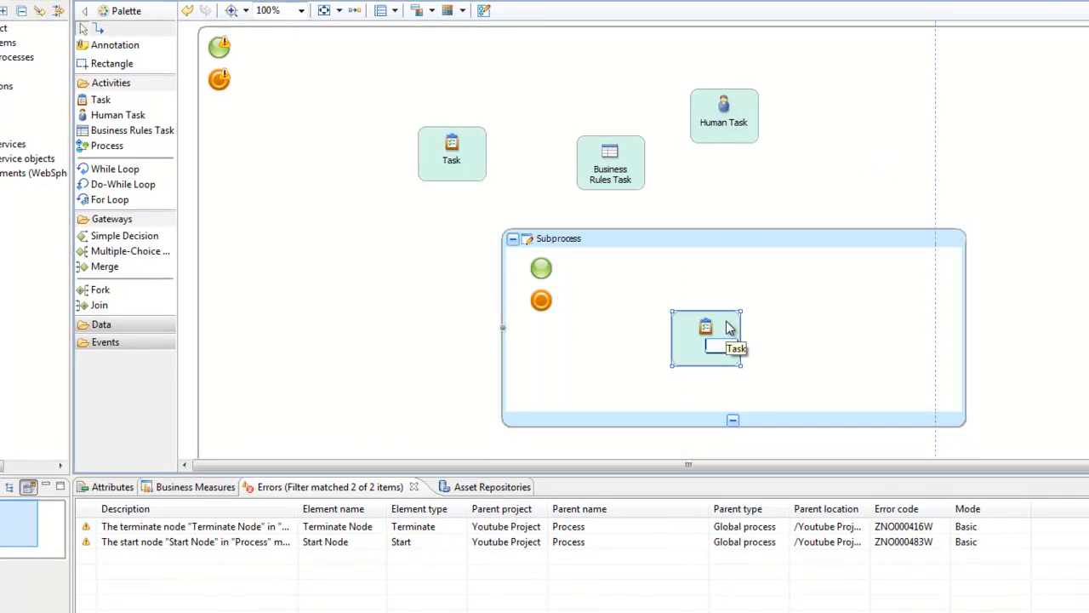
click(734, 356)
click(751, 393)
click(705, 355)
key(Delete)
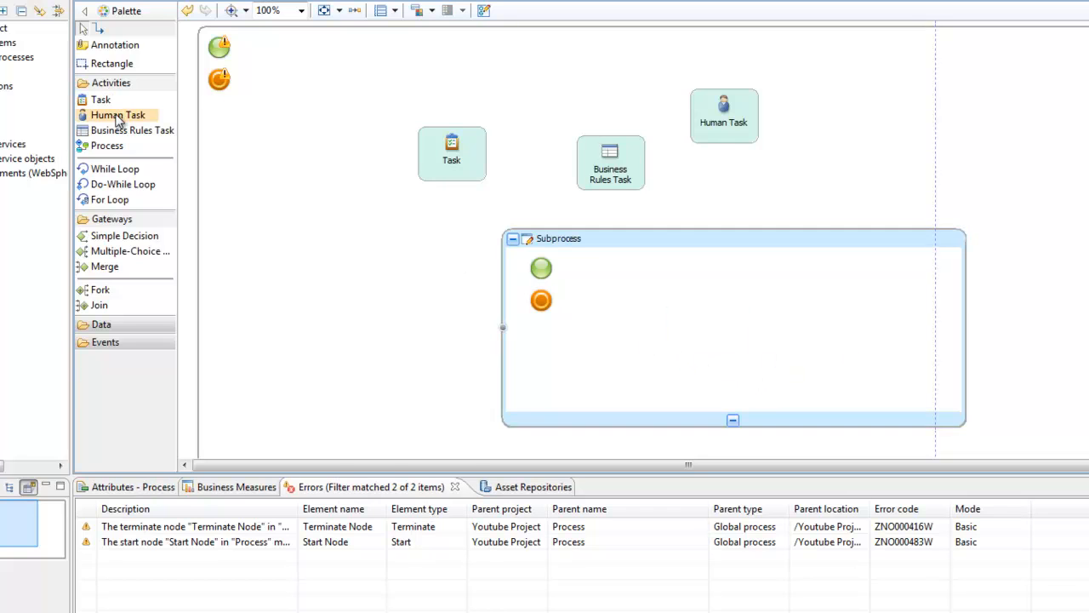
Move the expanded Subprocess left beneath the Task and add a new Task inside it
drag(666, 237, 585, 224)
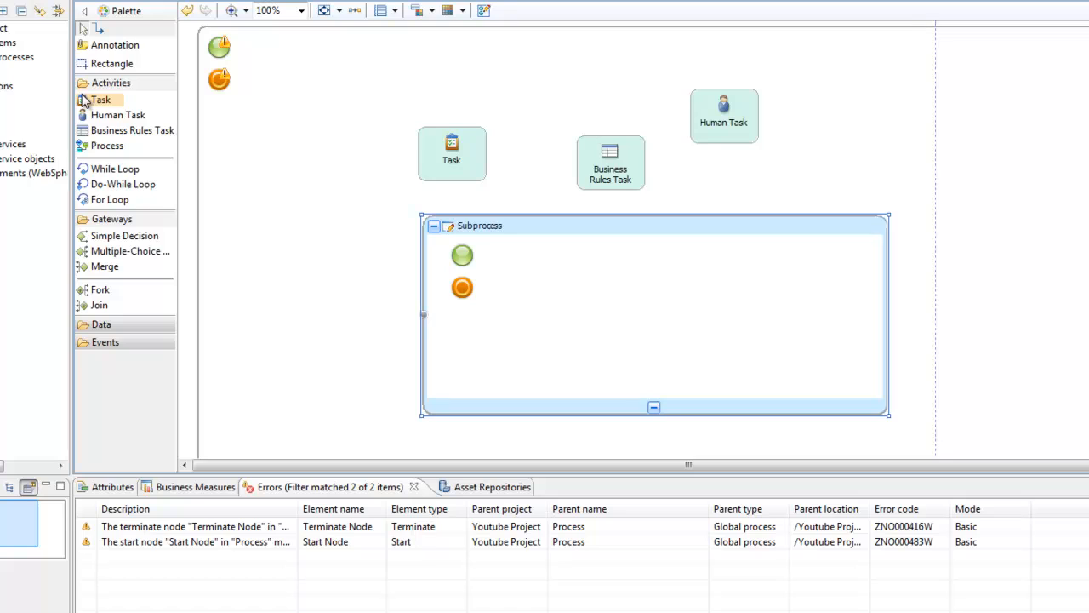
click(104, 100)
click(551, 287)
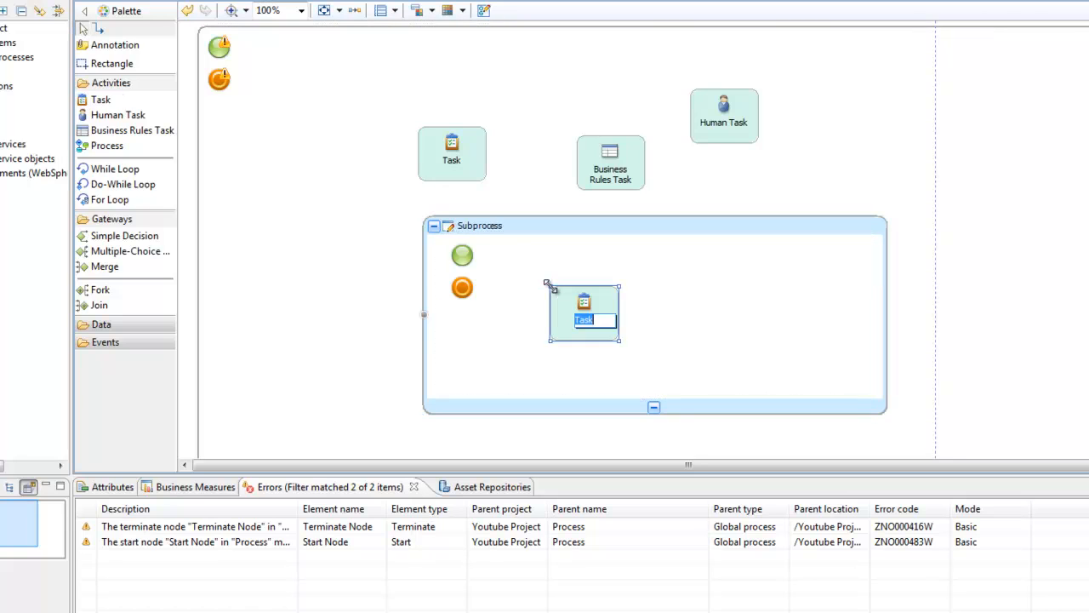
click(739, 293)
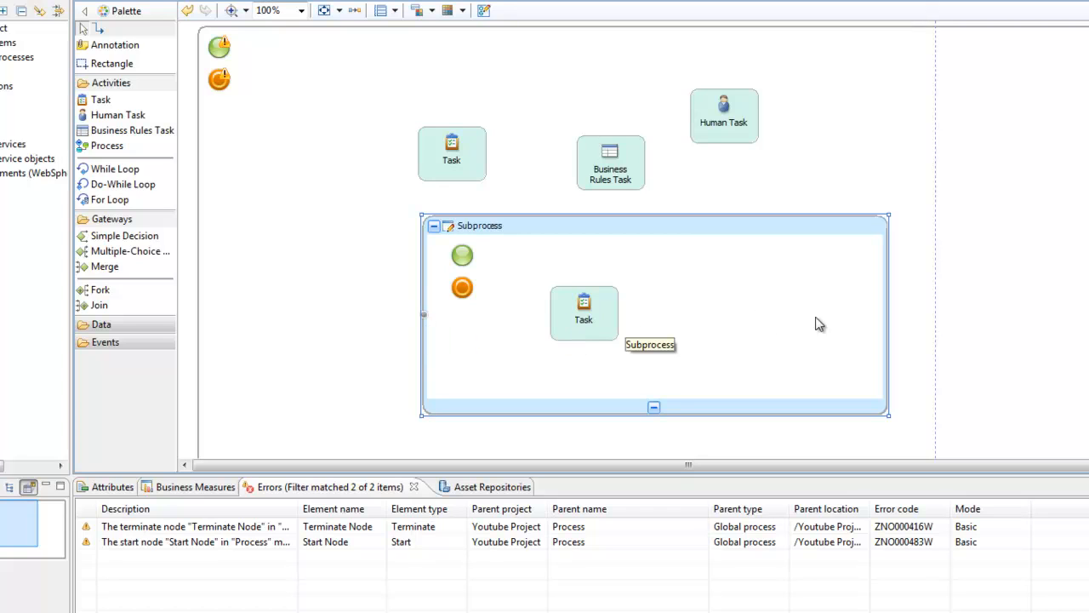
Create an output on the Subprocess
right_click(854, 301)
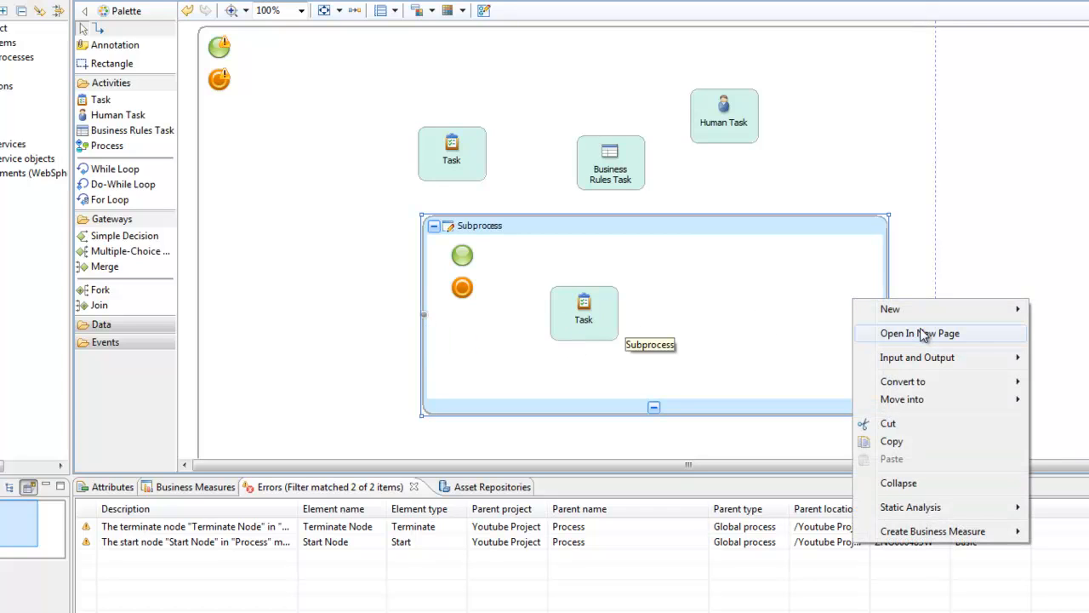
mouse_move(973, 357)
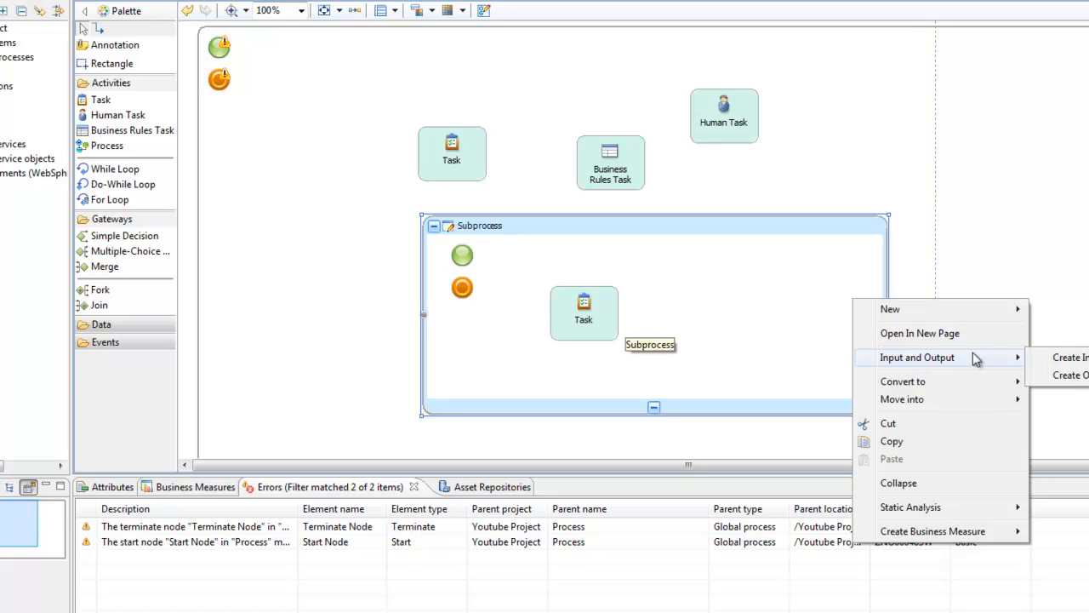
click(1071, 377)
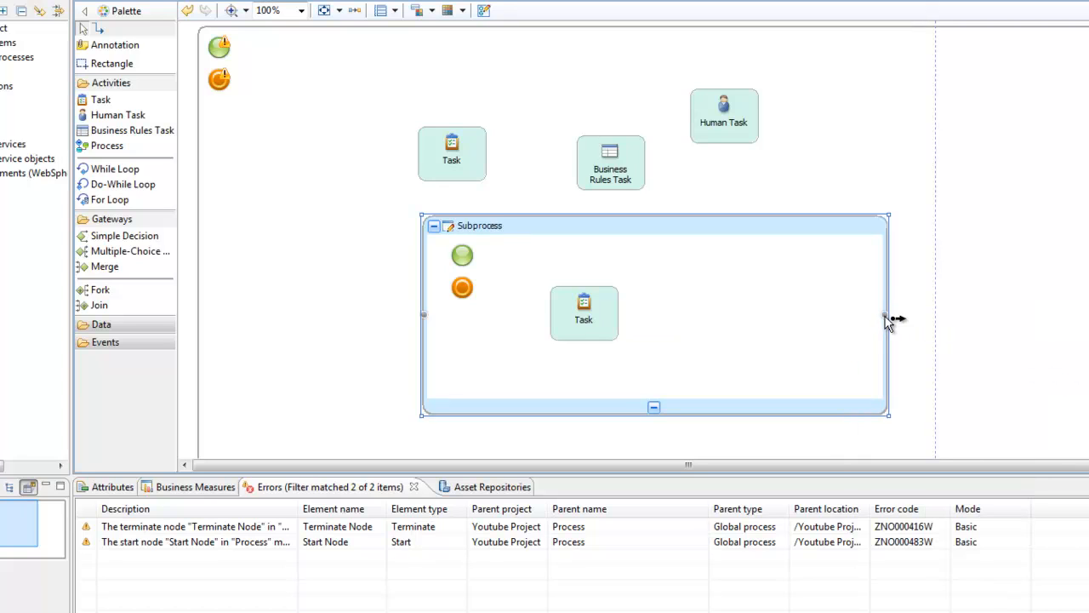
Collapse and delete the Subprocess, and delete the remaining Task, Business Rules Task and Human Task
drag(693, 235, 646, 237)
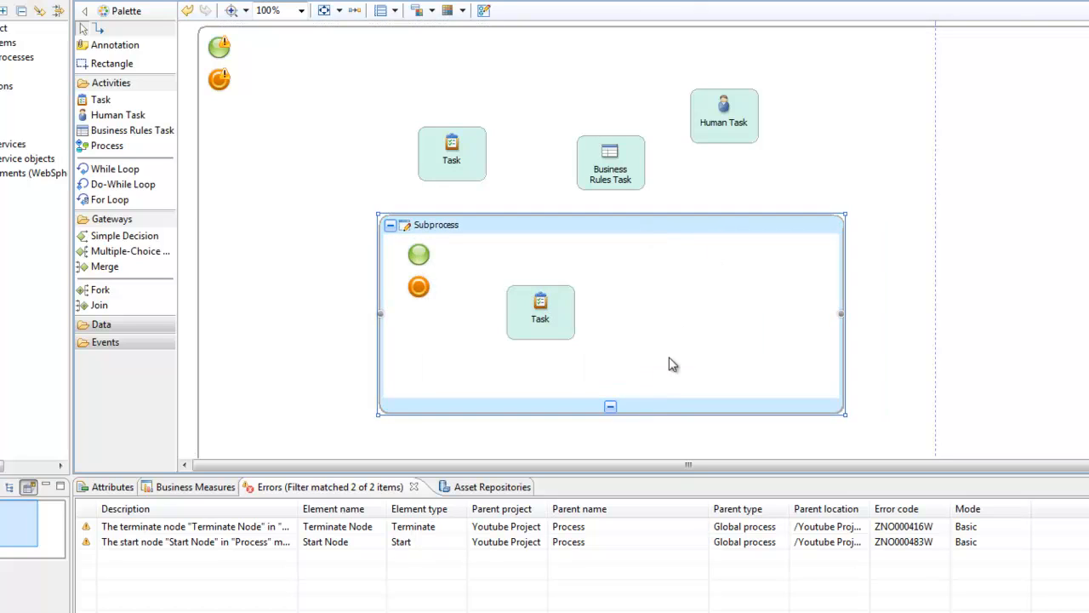
click(611, 407)
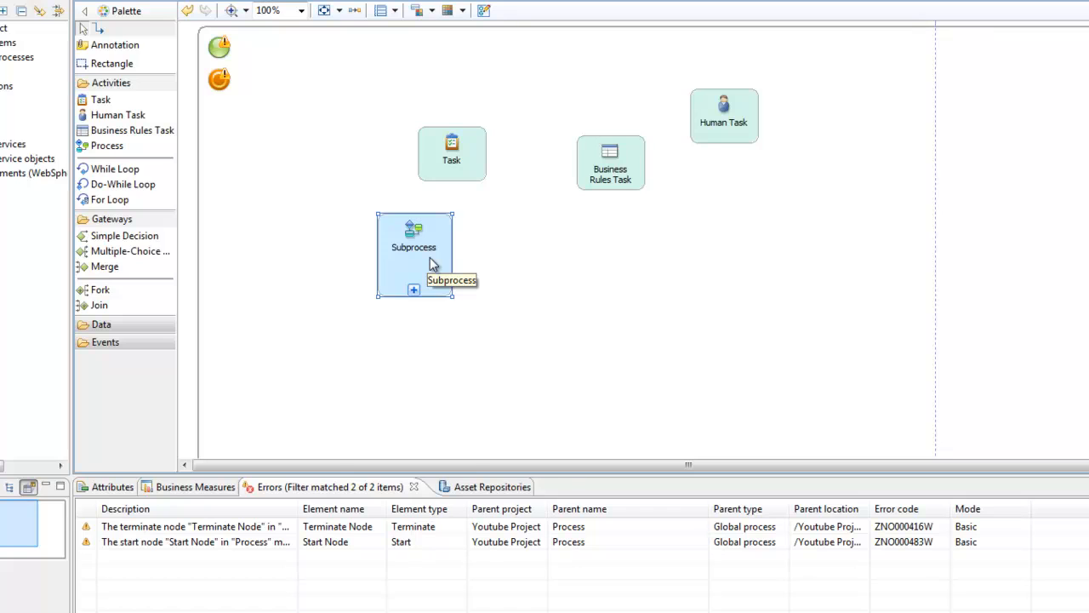
key(Delete)
drag(401, 51, 790, 283)
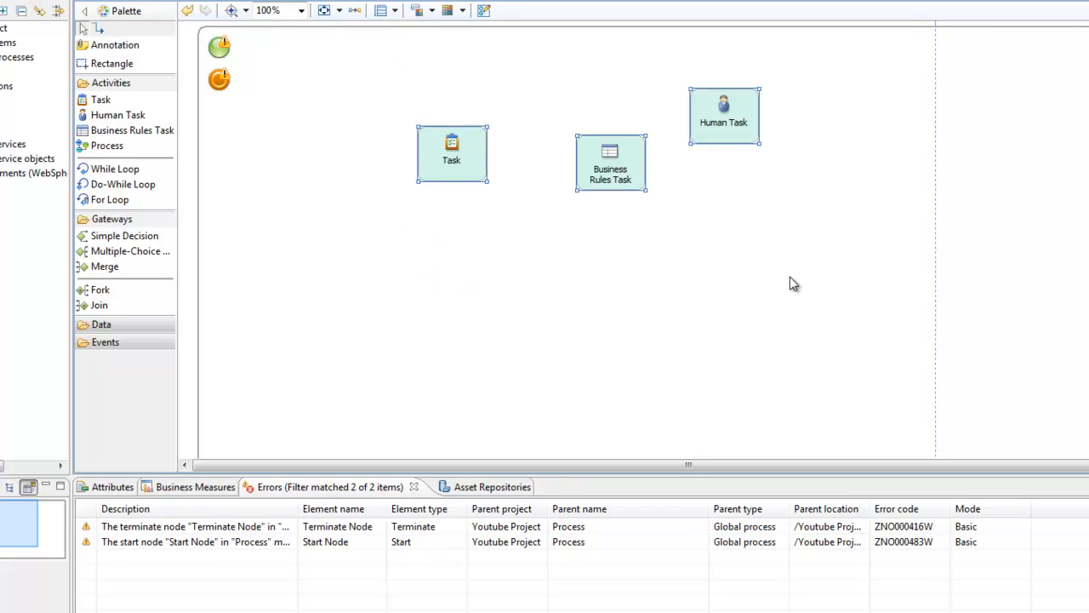
key(Delete)
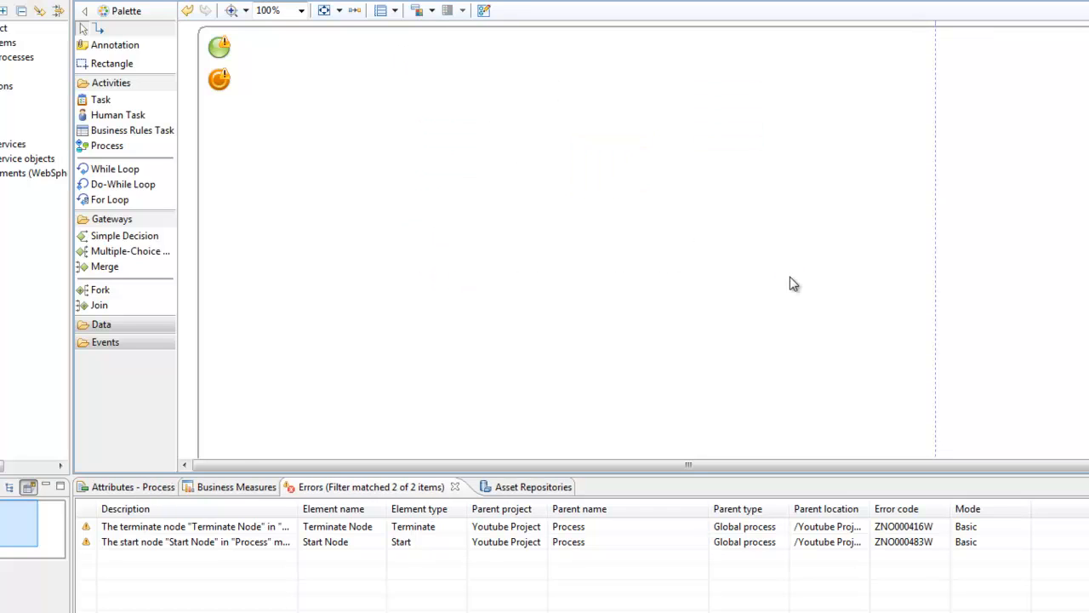
Add a While Loop, a Do-While Loop and a For Loop across the canvas, keeping the For Loop nearer the others
click(128, 170)
click(291, 178)
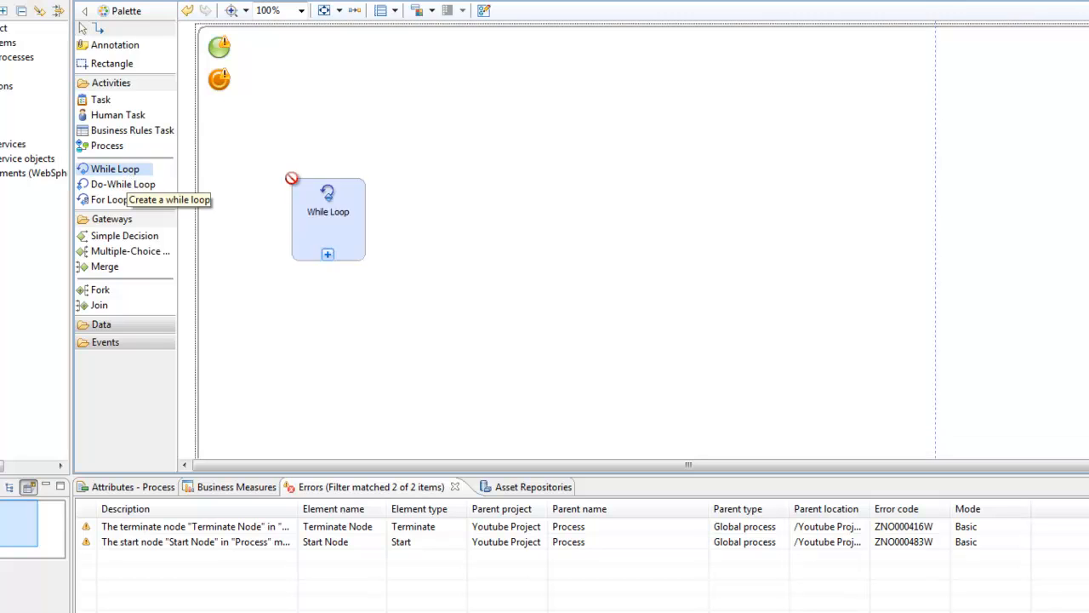
click(128, 182)
click(506, 211)
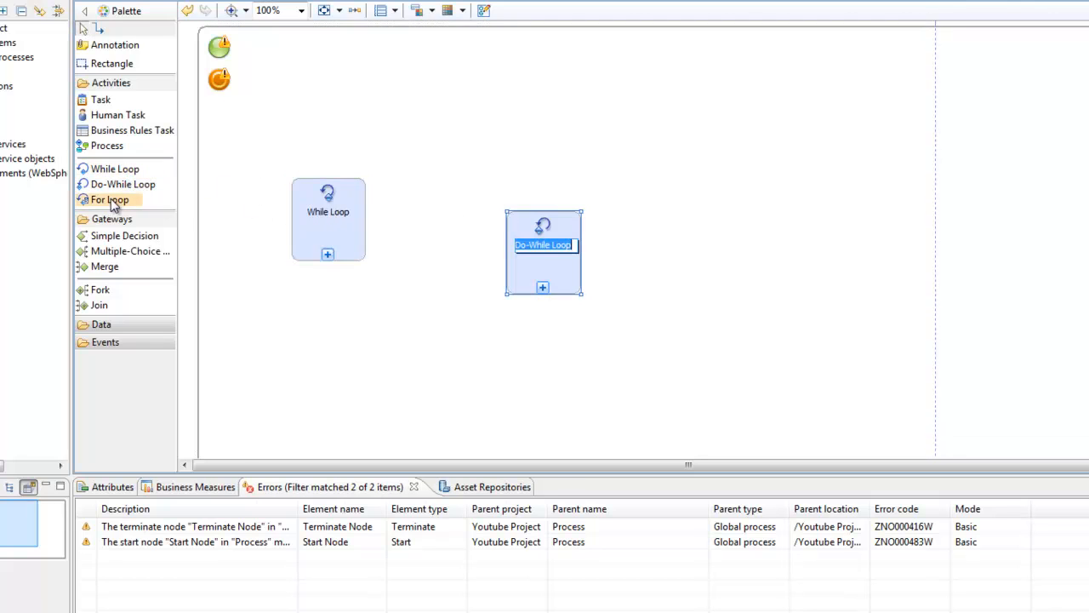
click(111, 199)
click(785, 172)
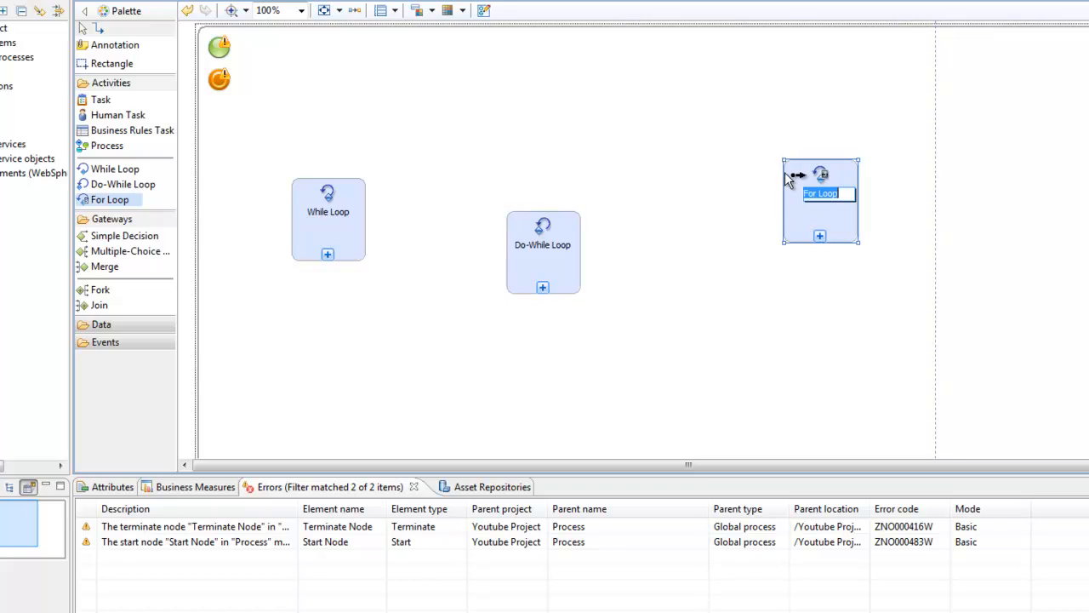
drag(837, 178, 763, 177)
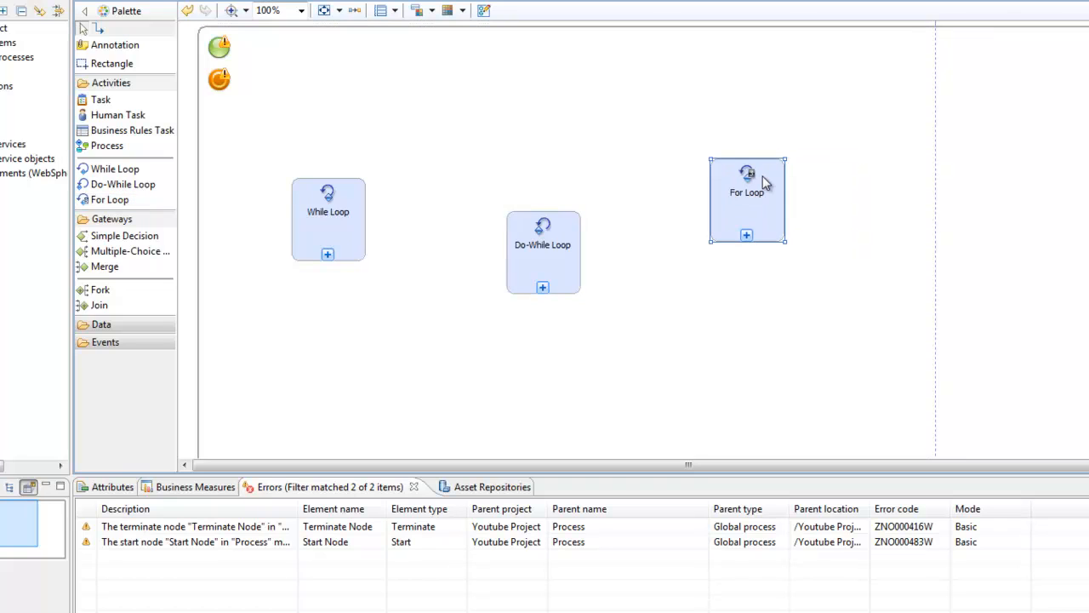
Delete the For Loop from the canvas
click(855, 166)
click(738, 176)
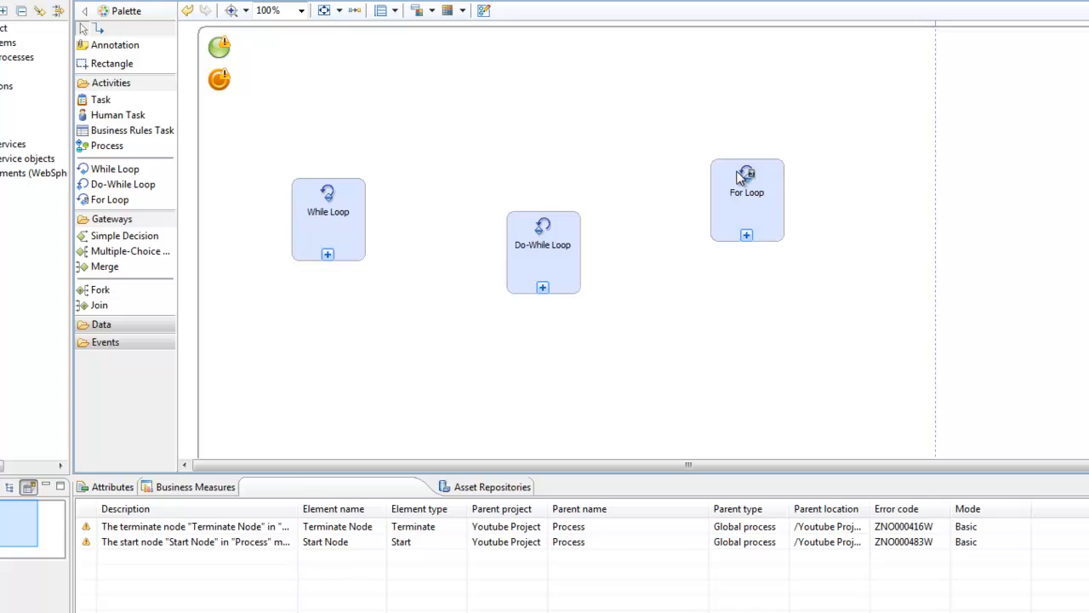
click(880, 179)
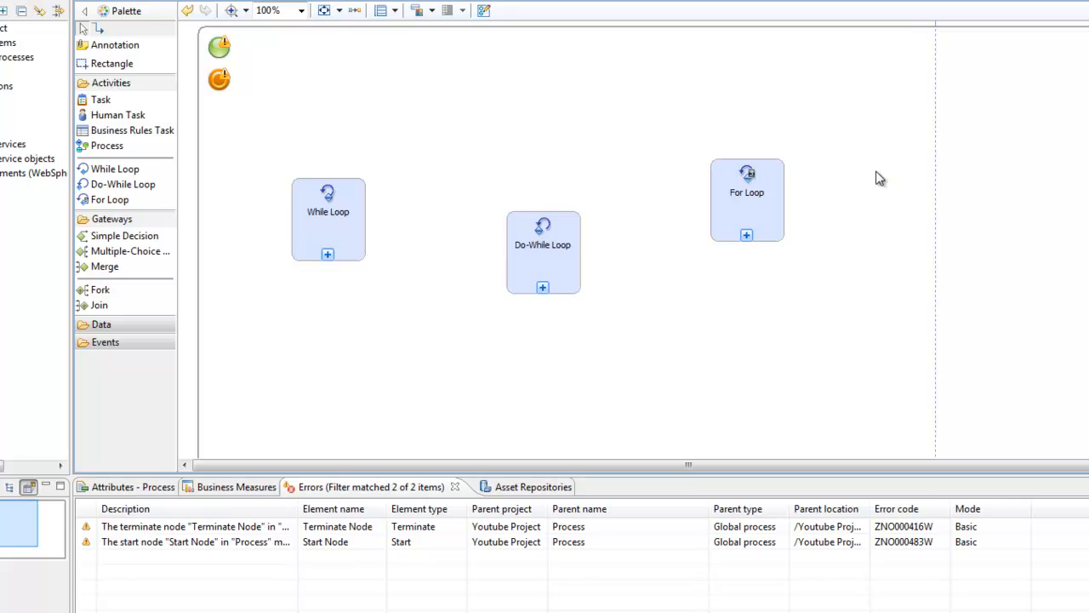
click(739, 196)
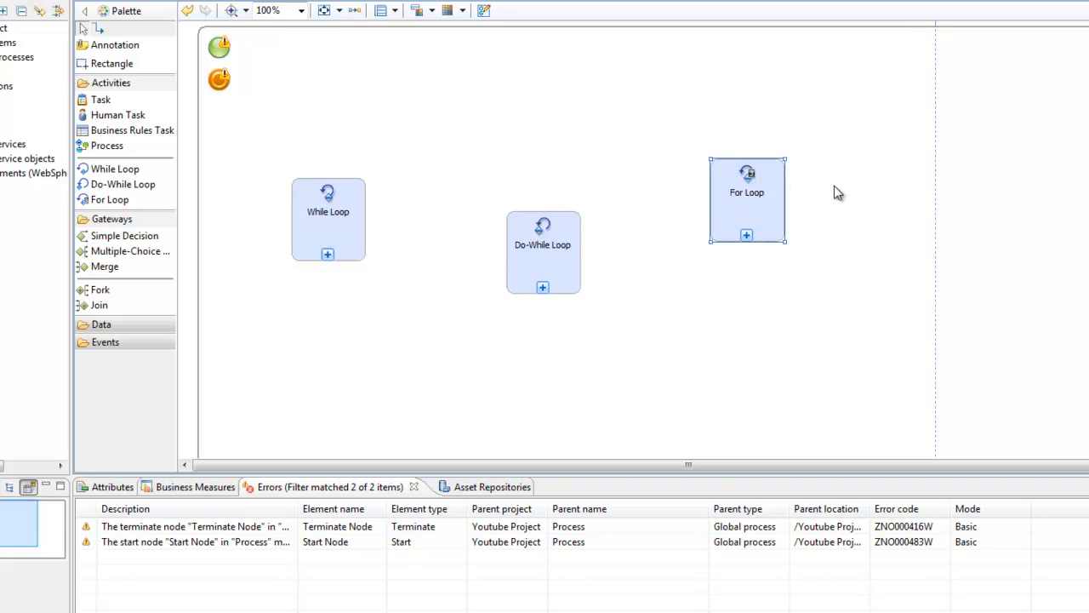
click(760, 193)
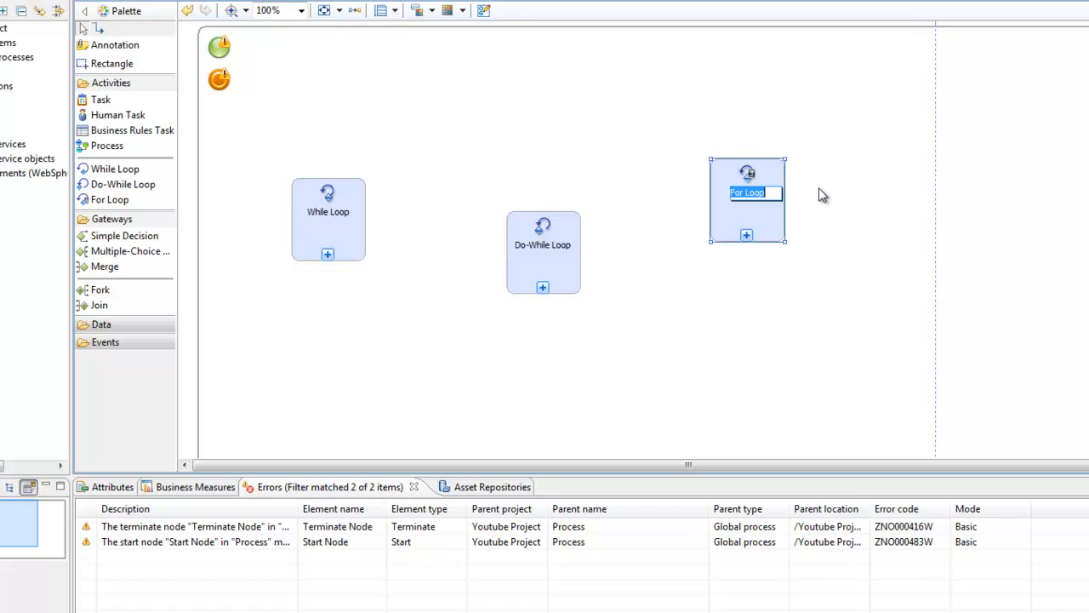
key(BackSpace)
click(682, 175)
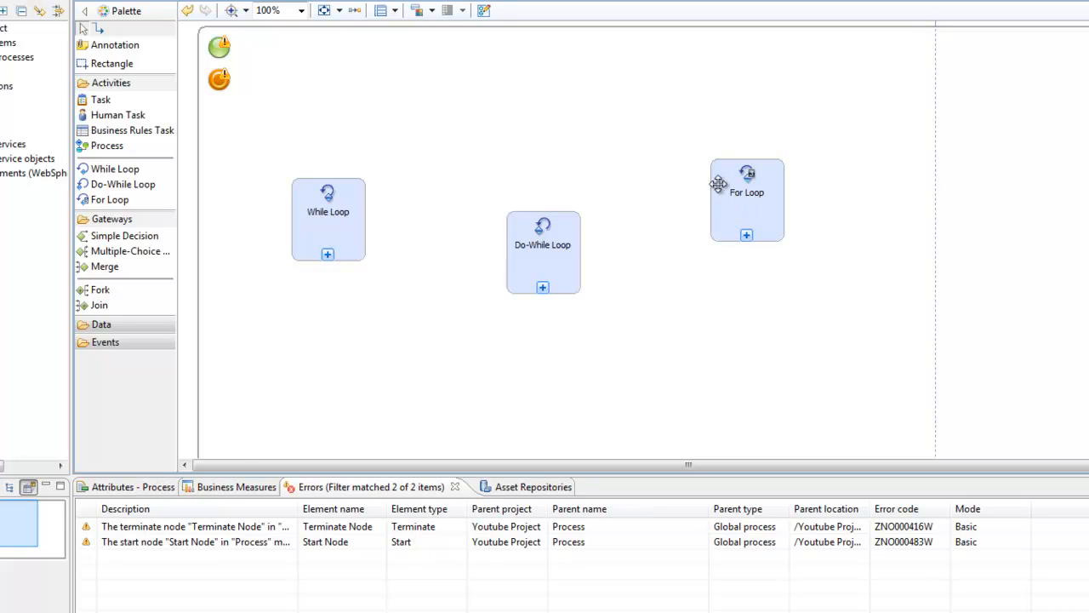
click(720, 185)
key(Delete)
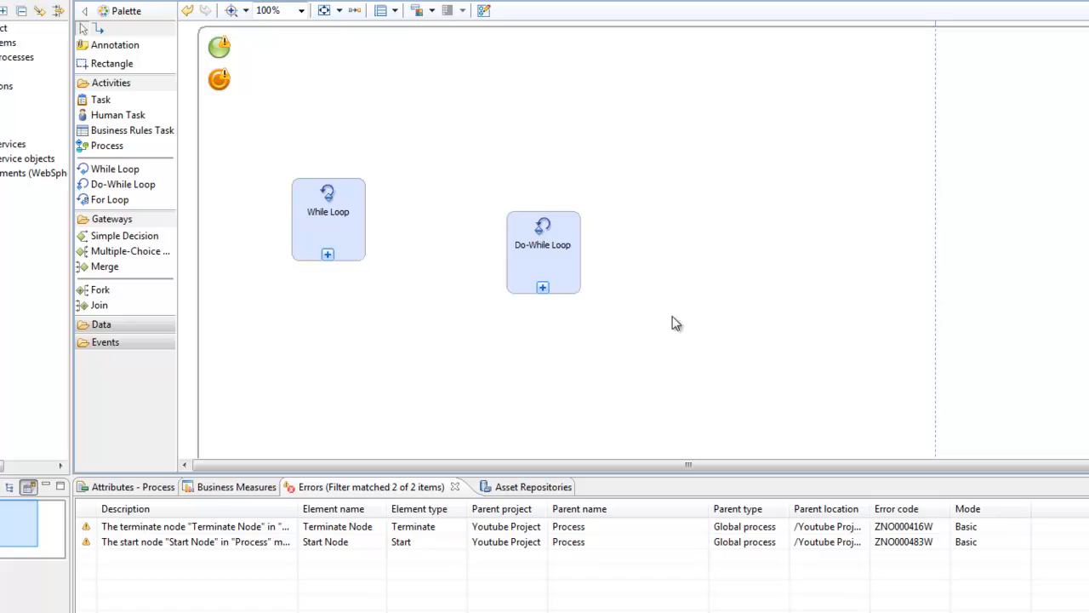
Move the While Loop closer to the Do-While Loop, and delete the While Loop
drag(334, 221, 408, 282)
drag(531, 263, 510, 319)
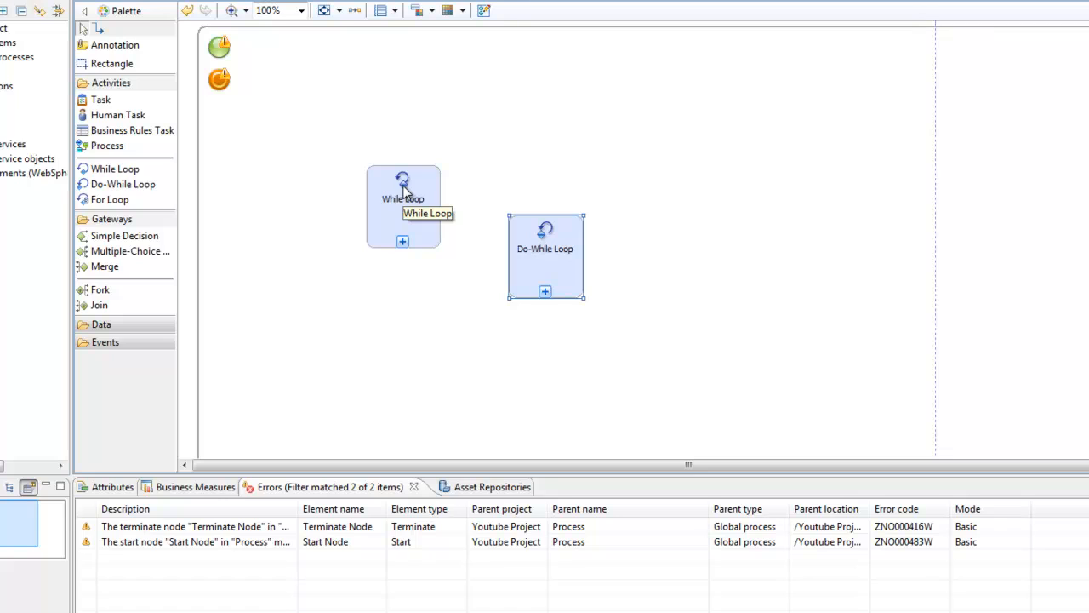
click(420, 188)
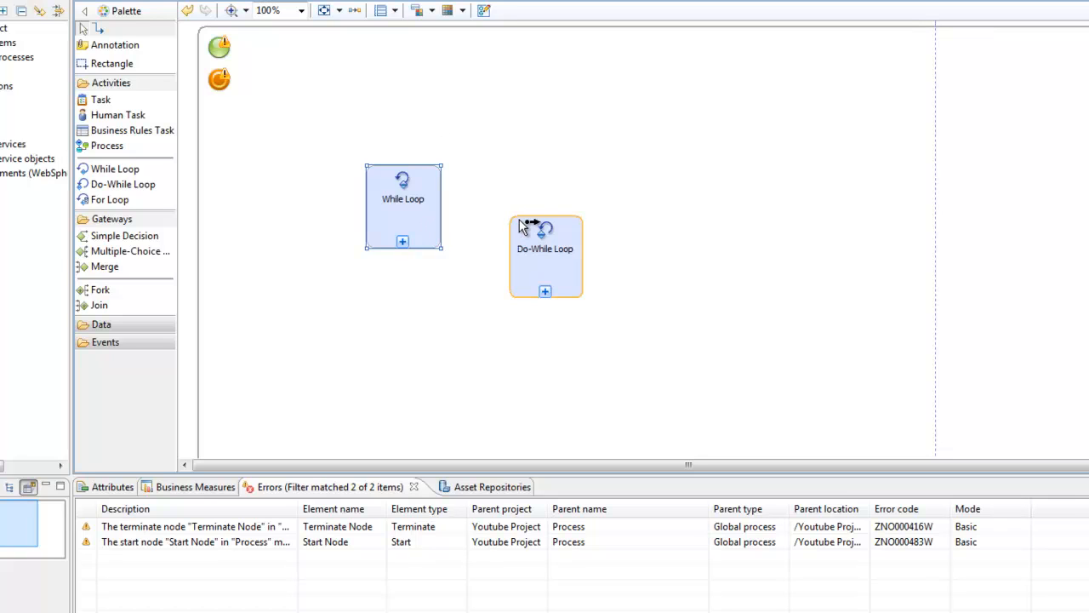
key(Delete)
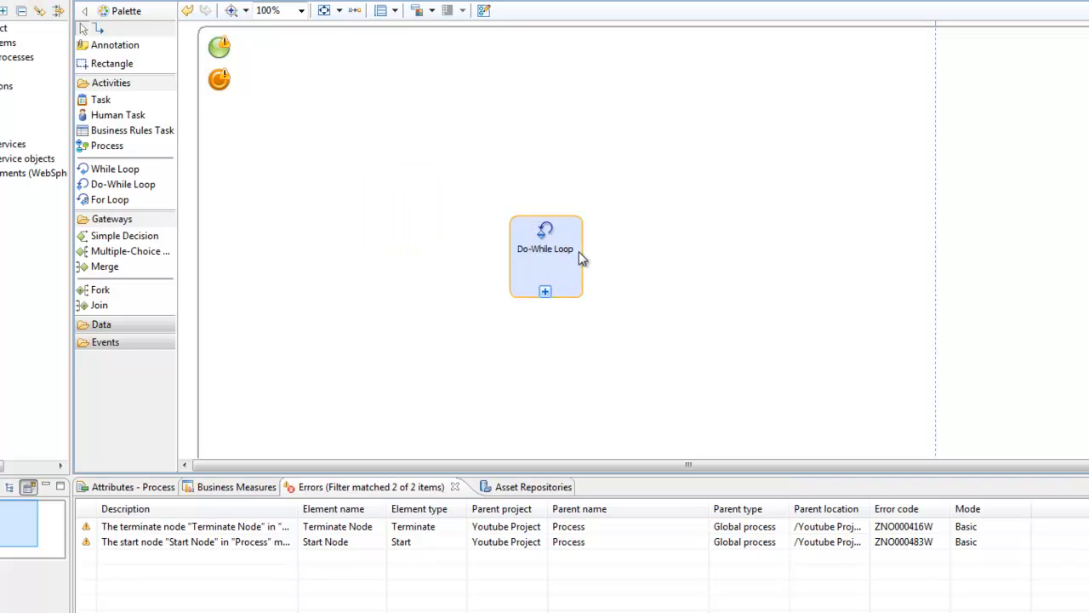
Move the Do-While Loop up slightly and delete it from the canvas
drag(562, 262, 555, 209)
click(462, 153)
drag(438, 116, 640, 296)
click(709, 231)
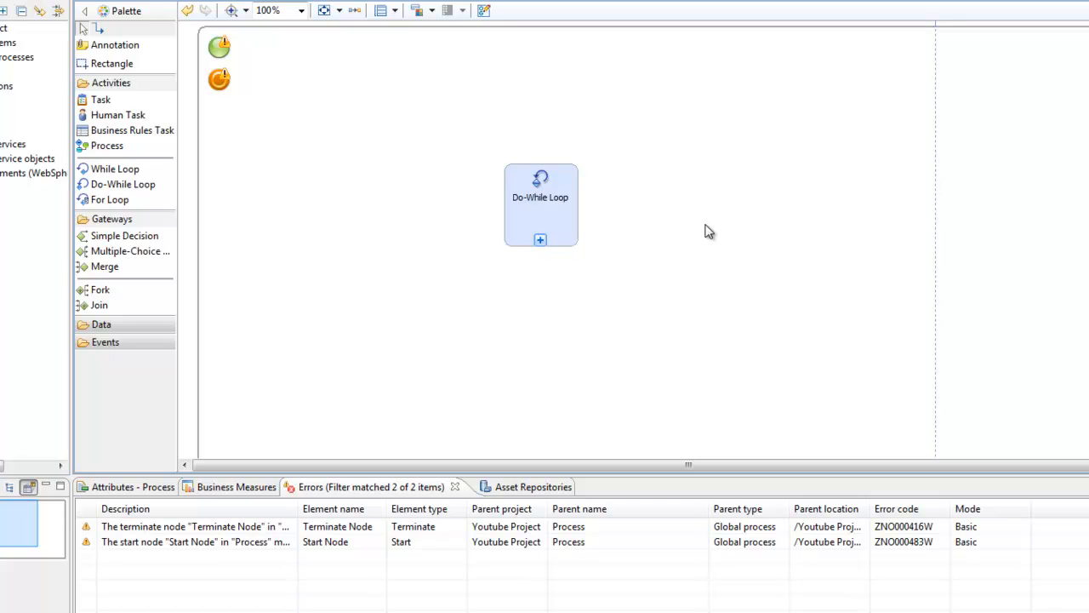
drag(433, 109, 689, 347)
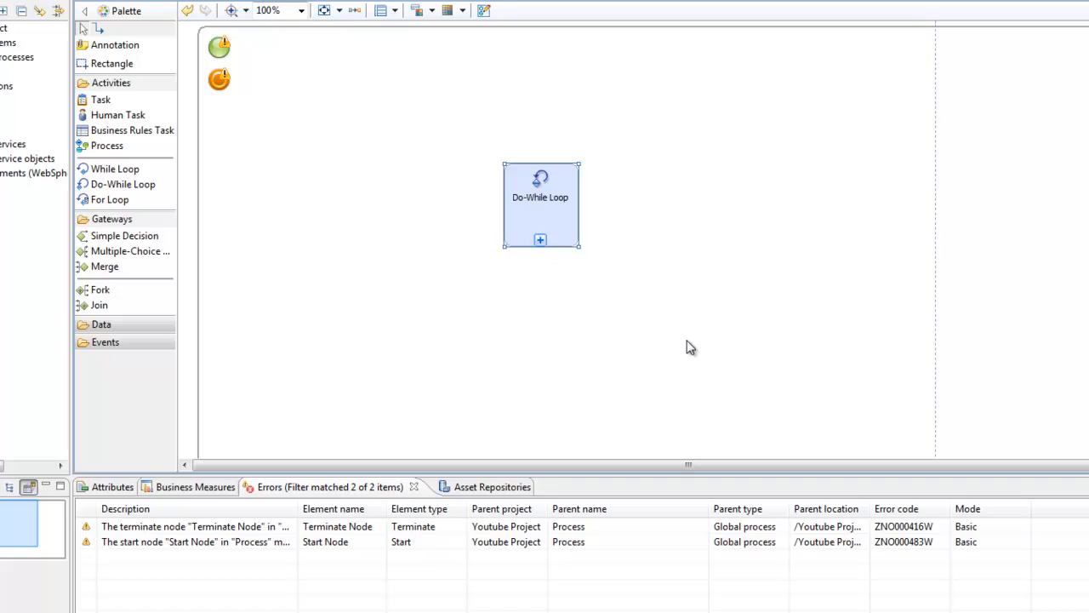
key(Delete)
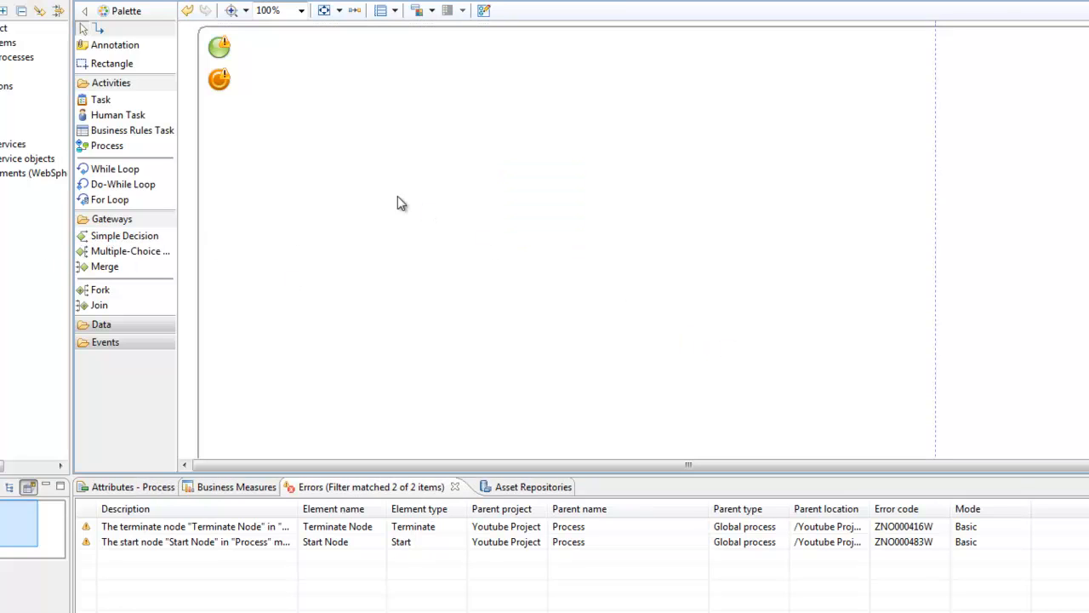
Add two tasks side by side on the empty canvas
click(98, 99)
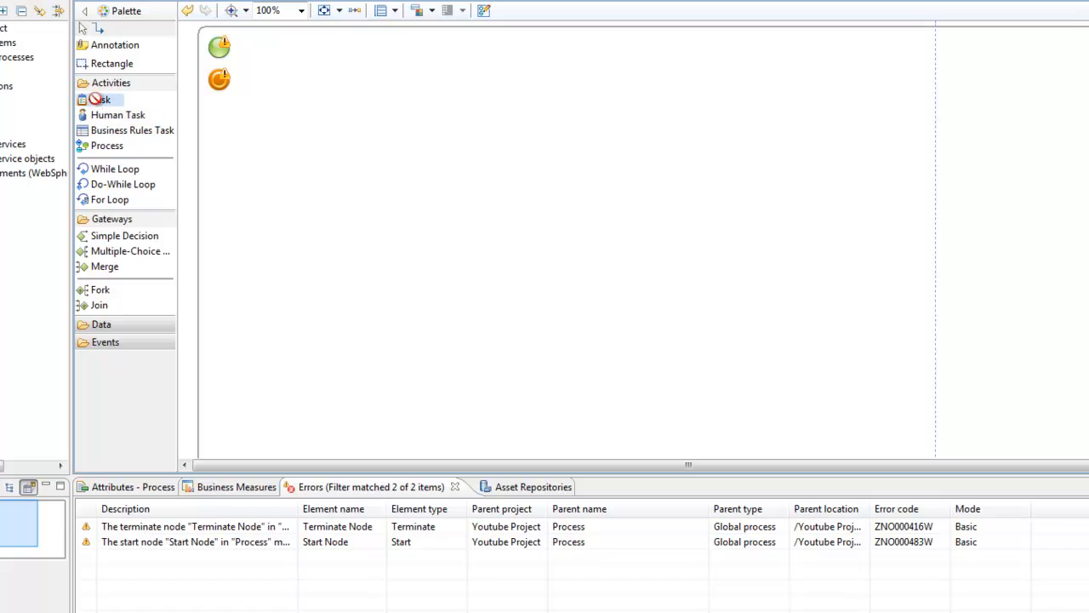
click(381, 159)
key(Return)
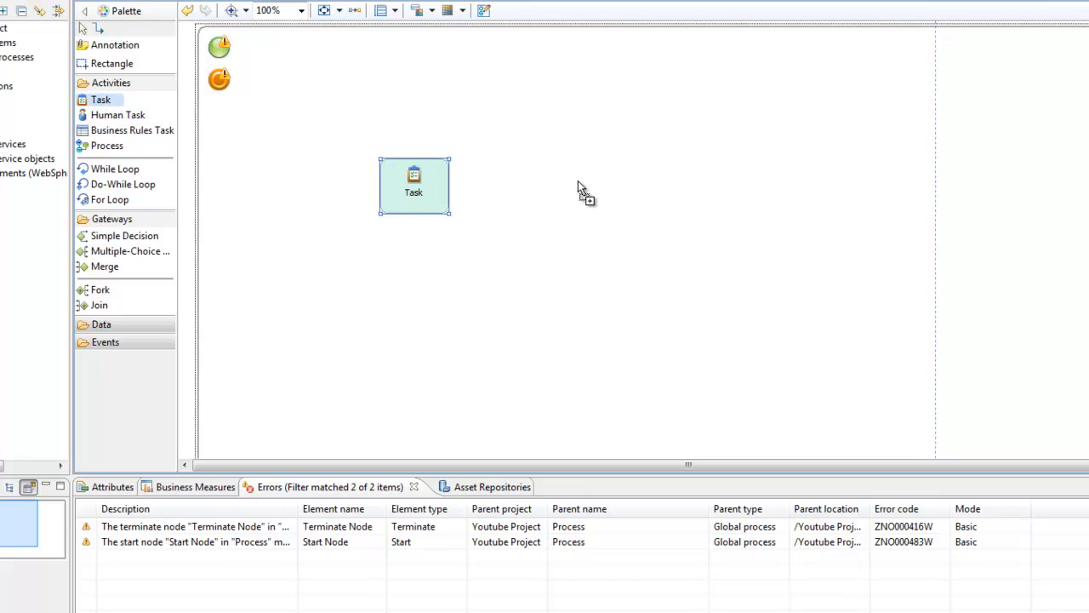
click(578, 180)
Rename the first task to "Creating a document" and the second task to "Review the document"
click(412, 192)
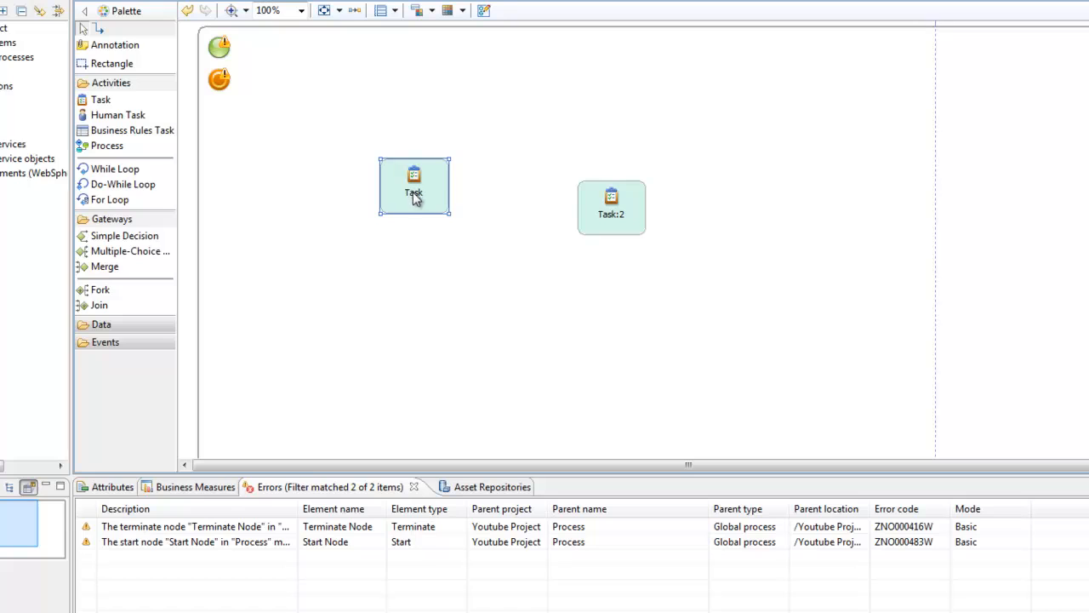
click(113, 487)
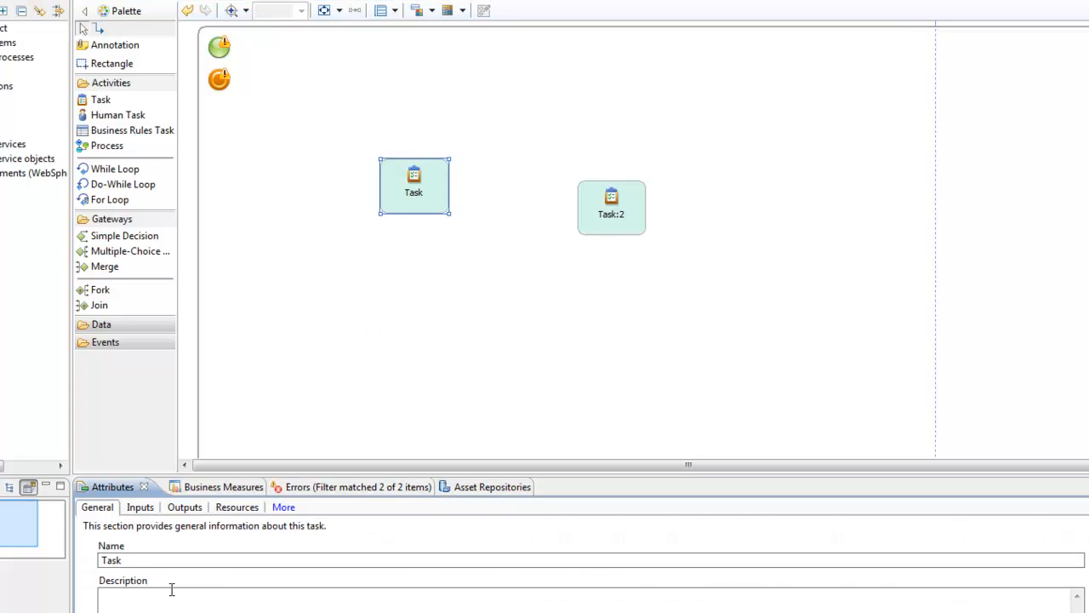
drag(142, 560, 99, 561)
text(Creating)
text(a document)
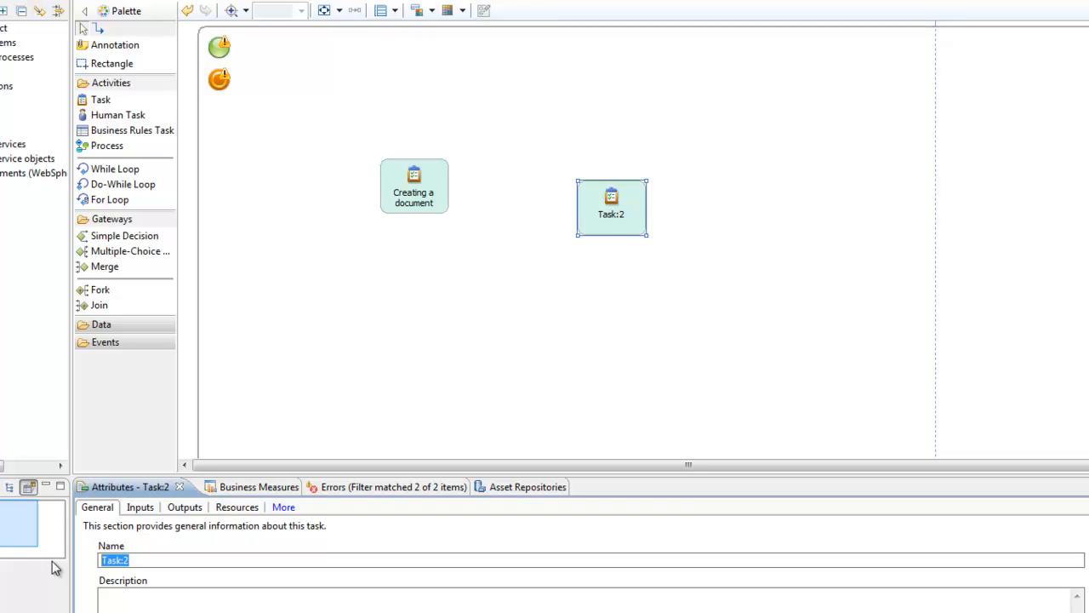
text(Review the document)
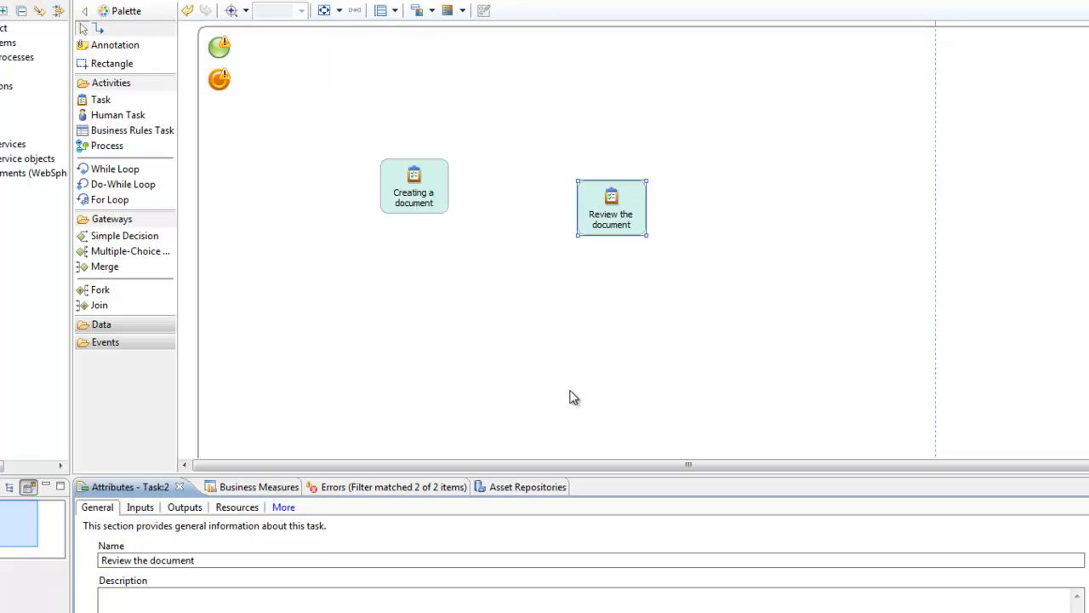
click(603, 342)
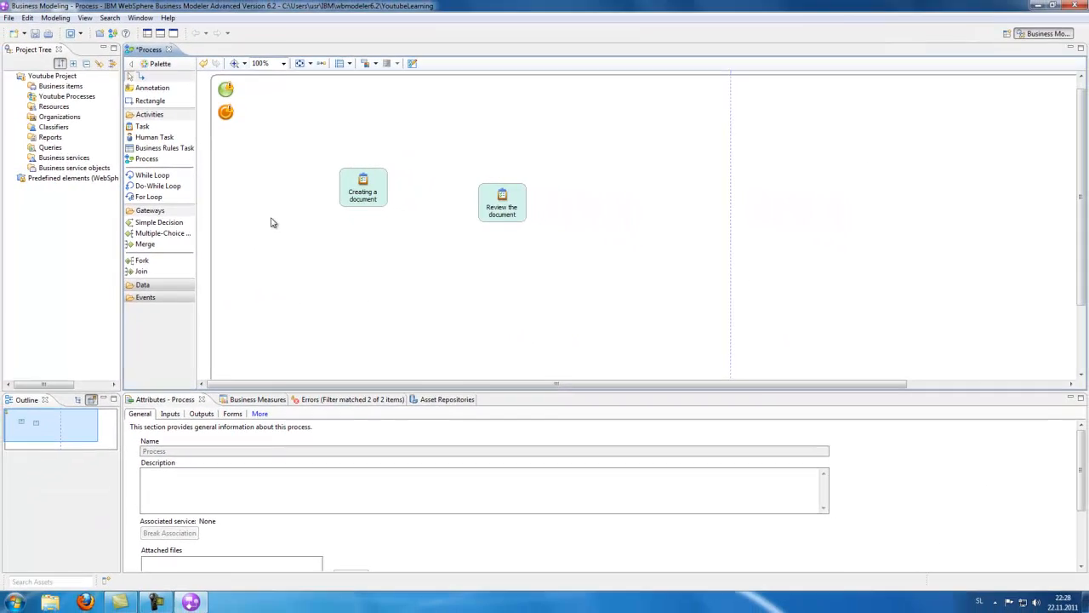
Connect the "Creating a document" task to the "Review the document" task
click(141, 76)
click(364, 191)
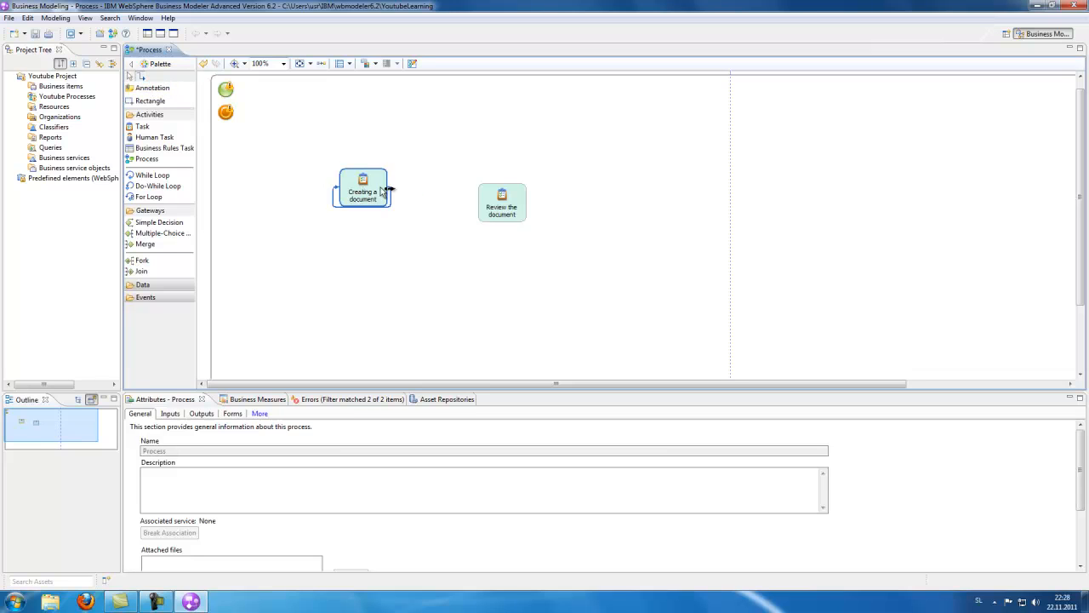
click(502, 207)
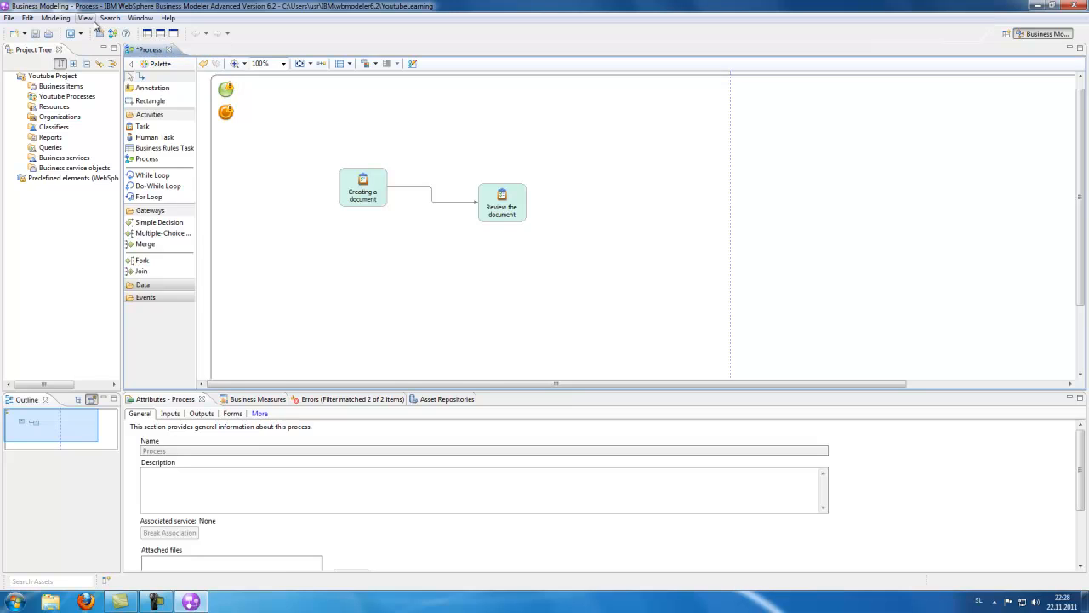
click(485, 195)
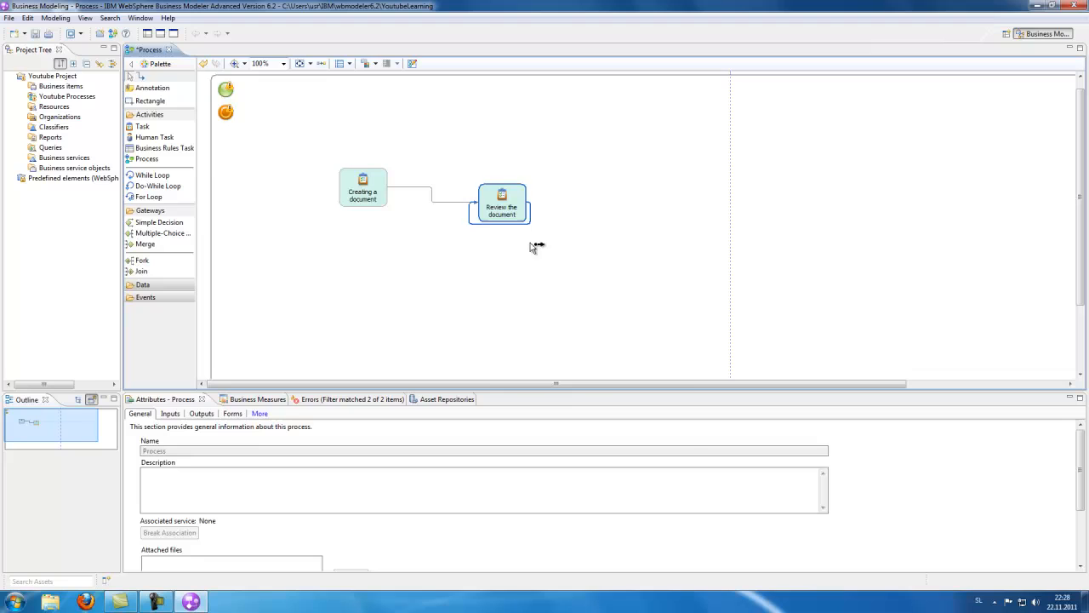
right_click(553, 248)
click(490, 201)
click(430, 277)
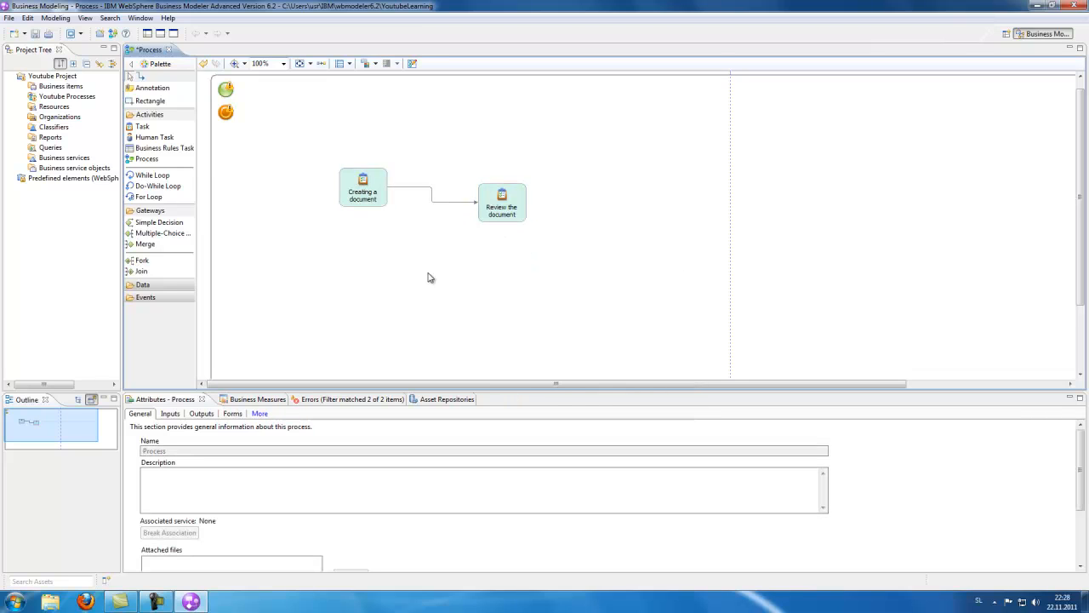
click(433, 201)
click(438, 242)
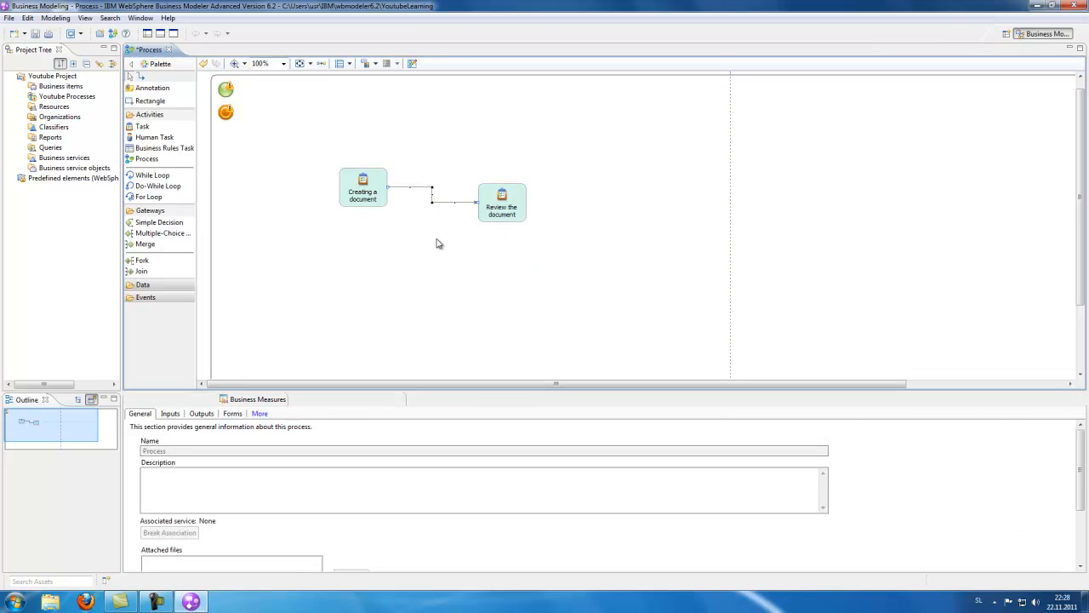
Switch the modeling mode to Advanced
click(56, 18)
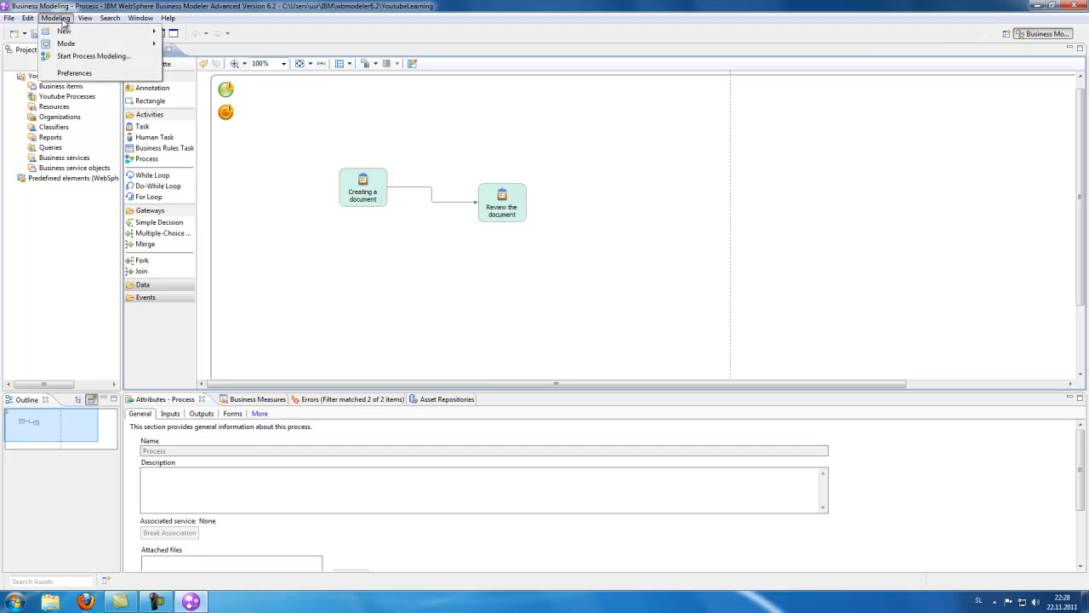
mouse_move(100, 44)
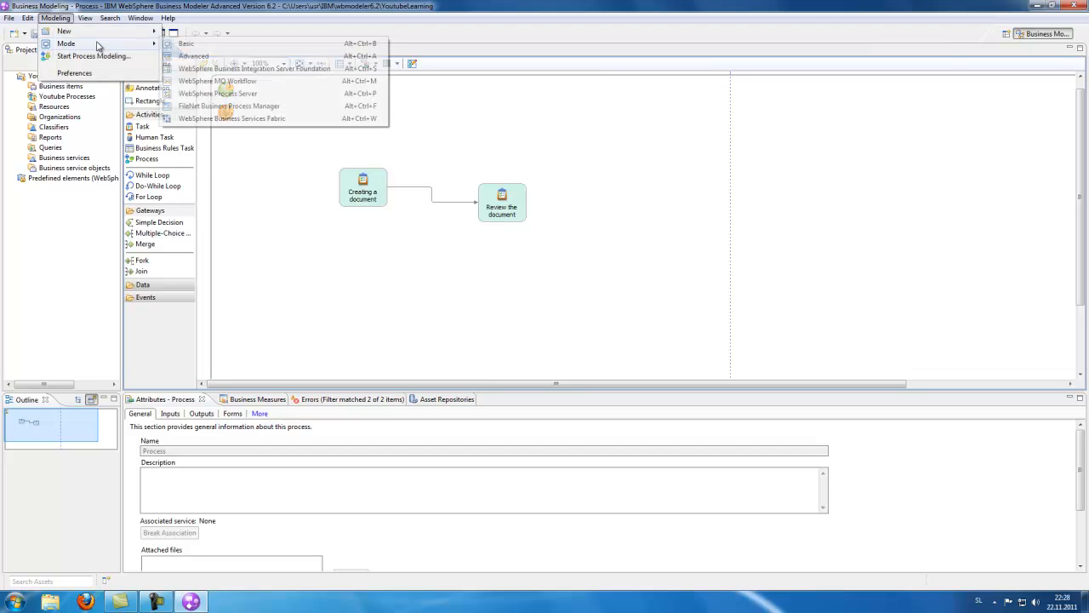
click(206, 56)
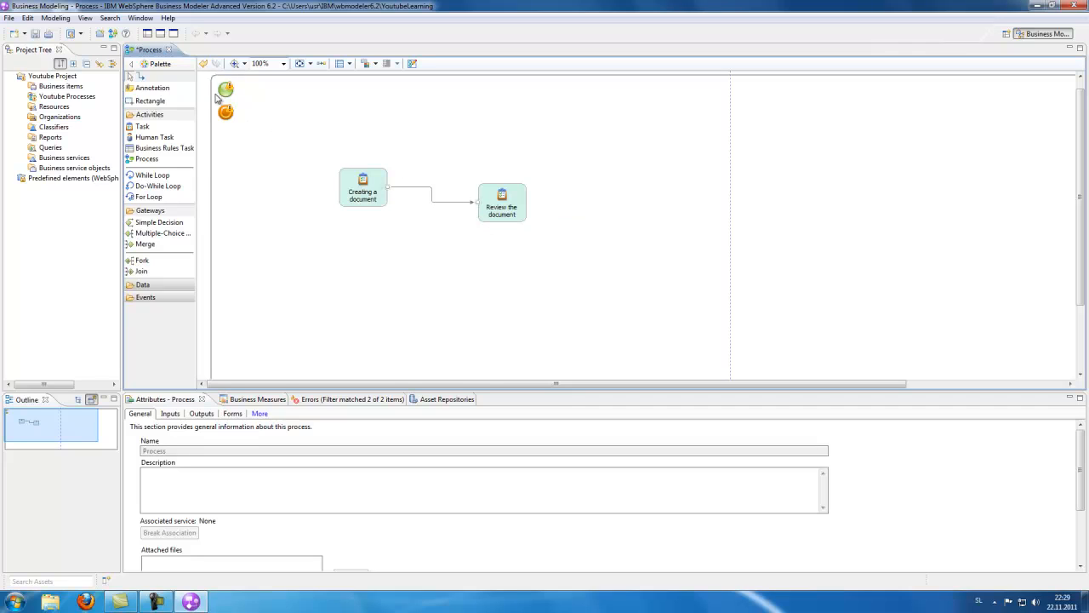
Place the start node before "Creating a document" and connect it to that task, and move the terminate node past the review task
drag(226, 88, 257, 179)
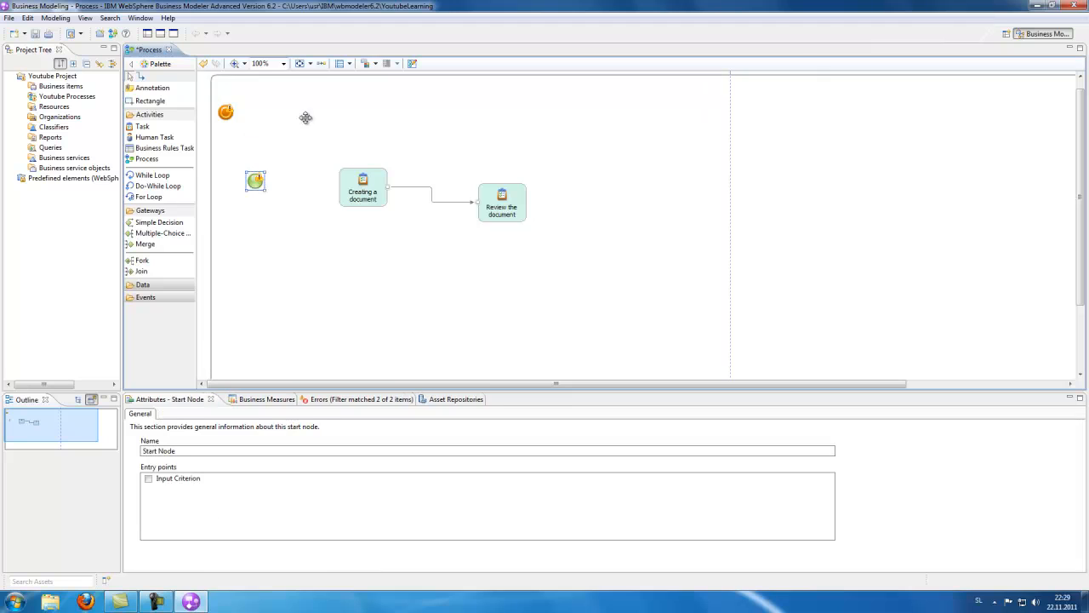
click(307, 116)
drag(260, 174, 359, 188)
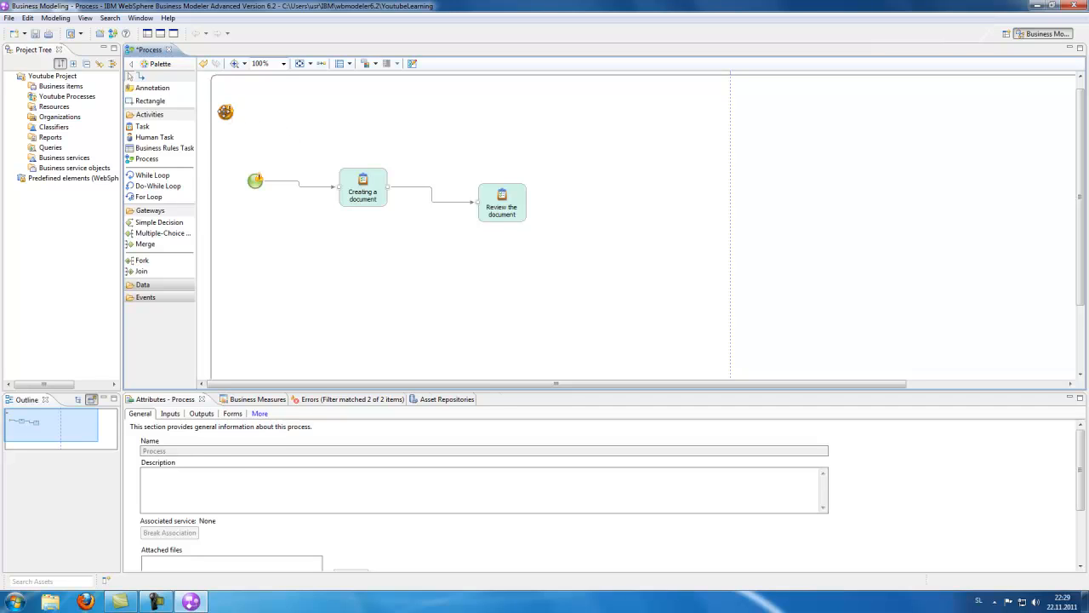
drag(225, 112, 807, 207)
click(644, 119)
Assign Business item 1 to the connection between the two tasks and check the tasks' input, output and connection attributes
click(21, 86)
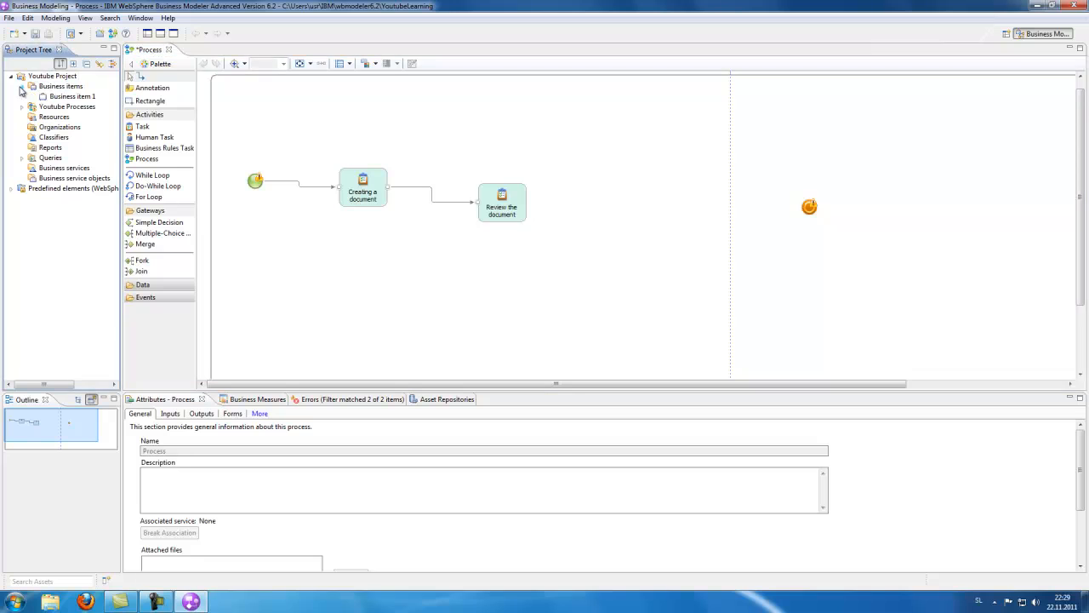
drag(72, 97, 434, 201)
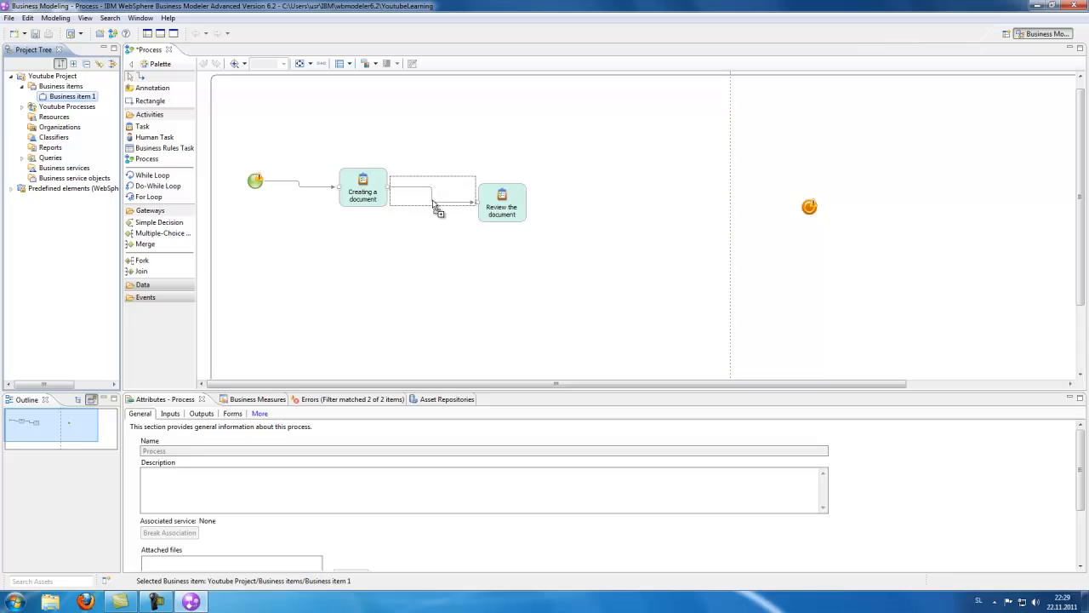
click(478, 207)
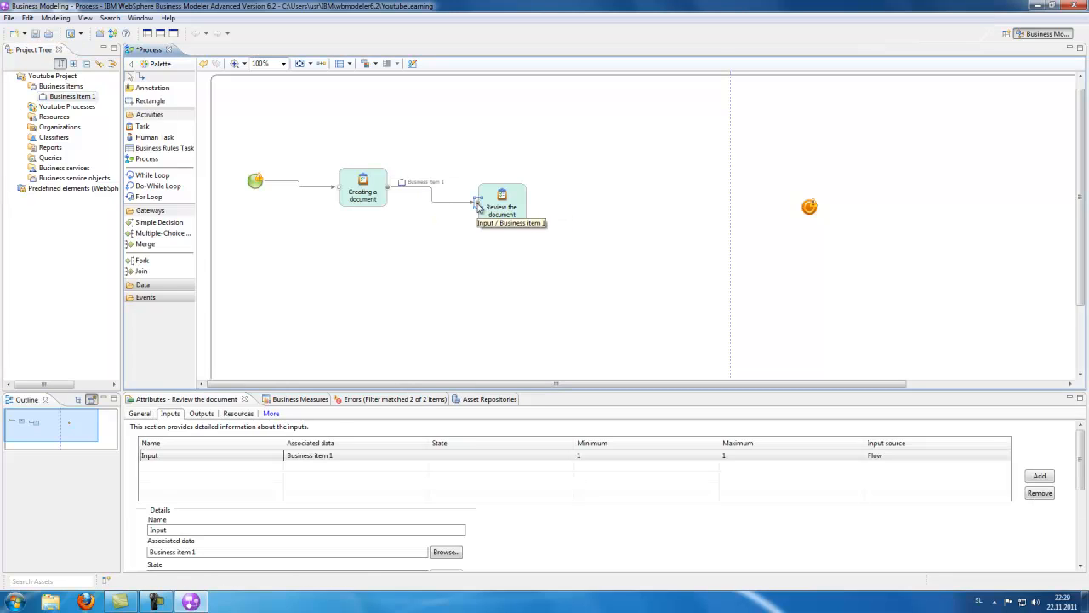
click(388, 188)
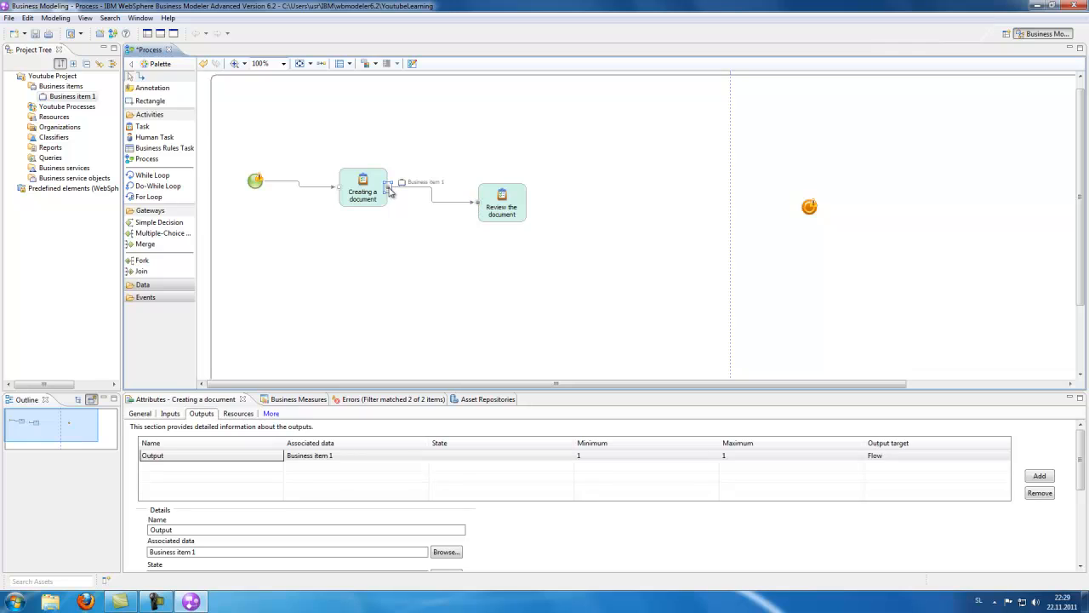
click(340, 187)
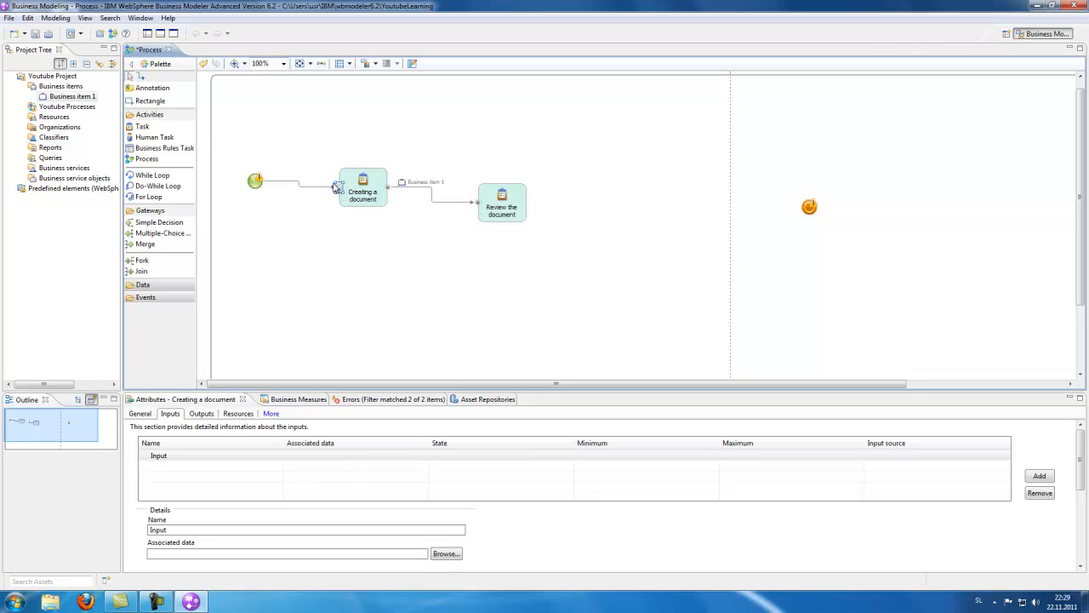
click(423, 188)
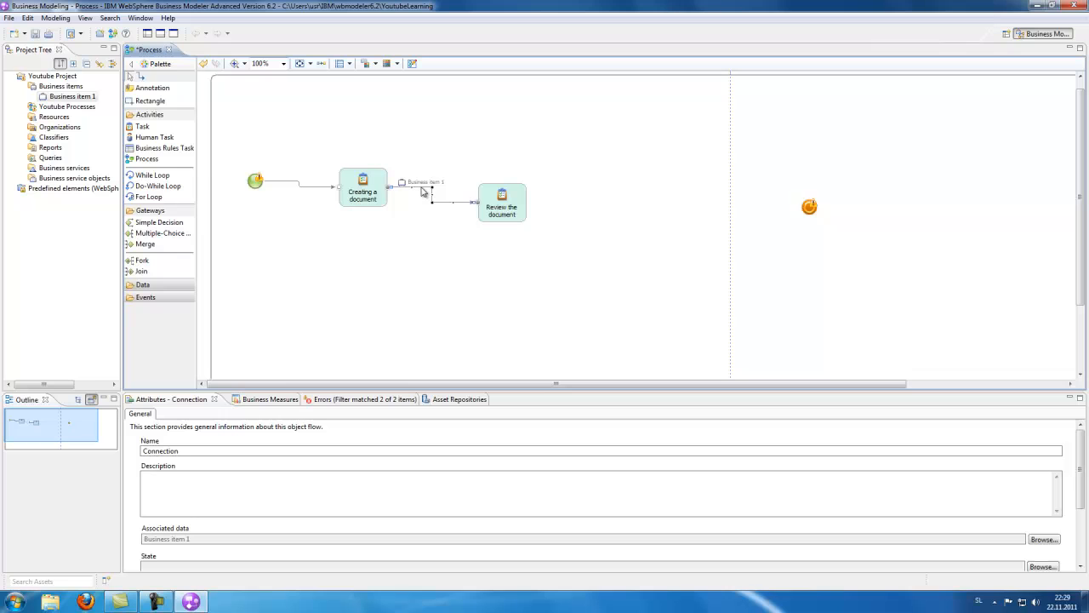
click(463, 140)
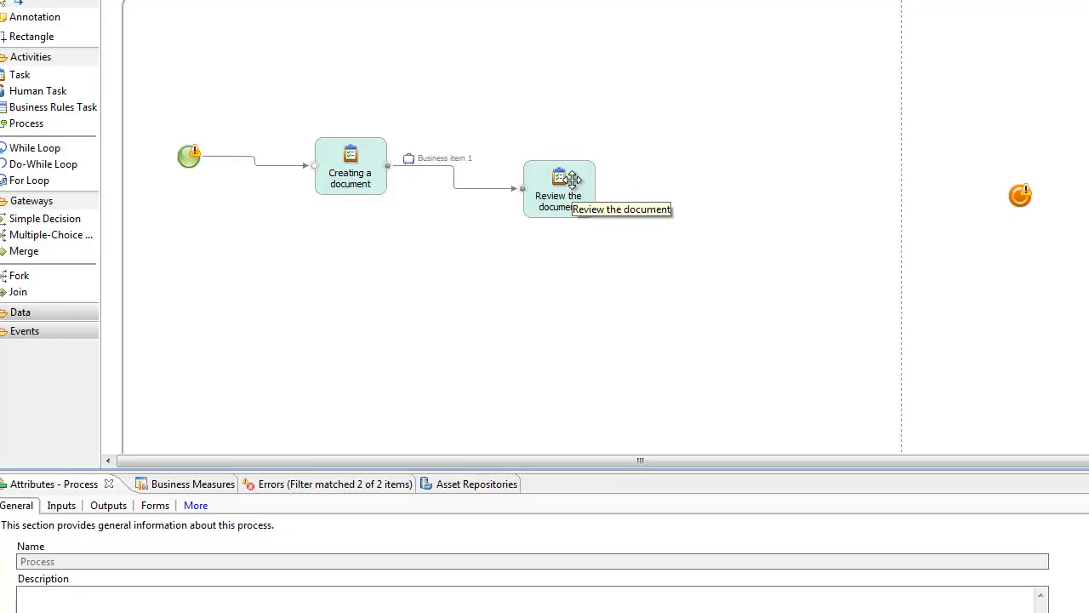
Add a simple decision after the "Review the document" task
click(572, 178)
click(699, 88)
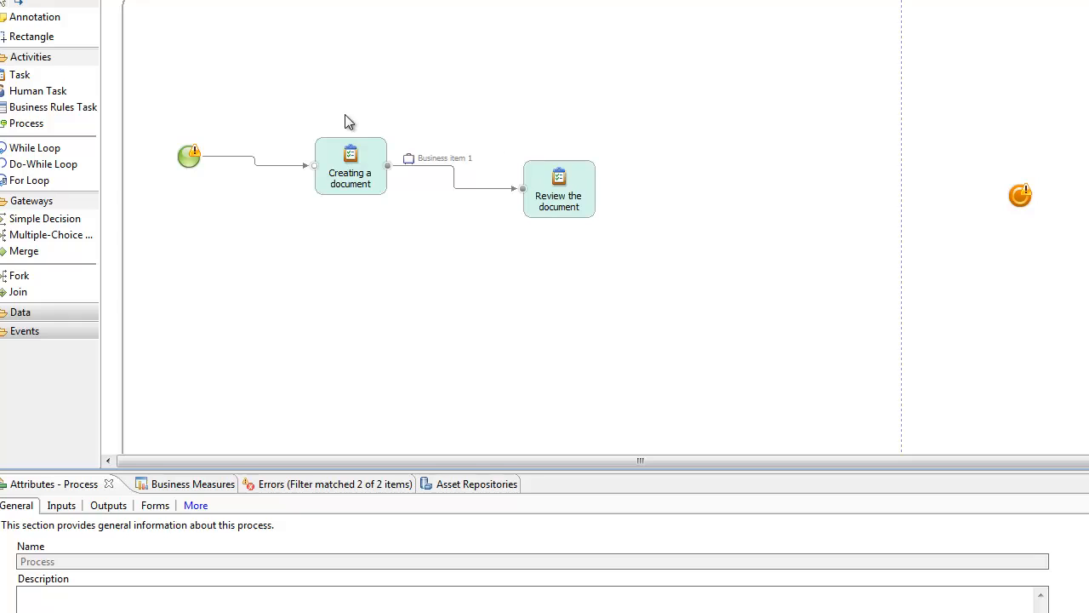
click(44, 219)
click(673, 216)
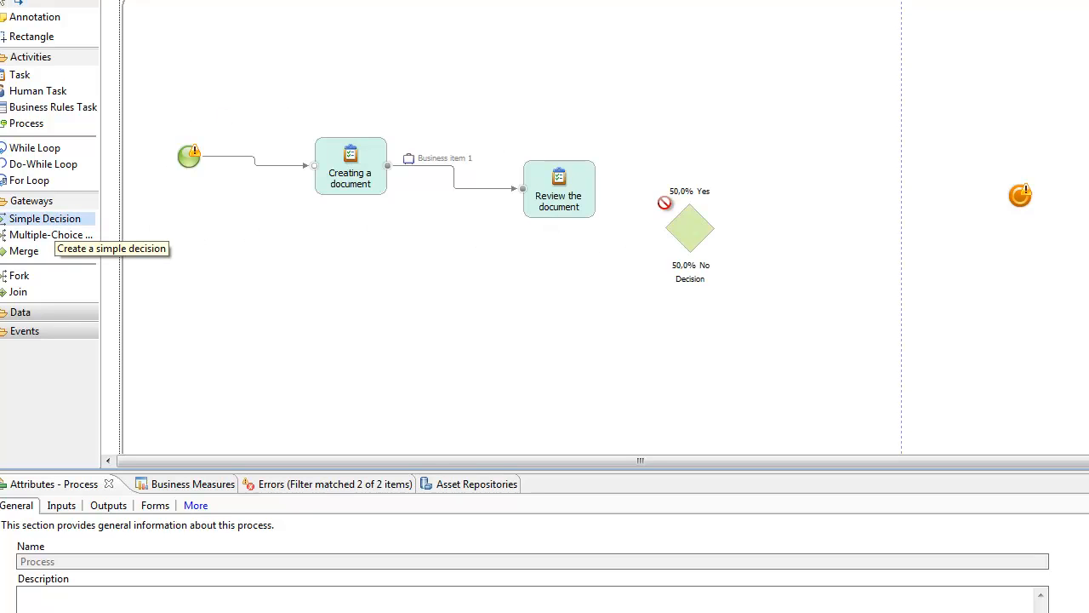
click(627, 90)
Connect the "Review the document" task to the decision and assign Business item 1 to that connection
click(21, 4)
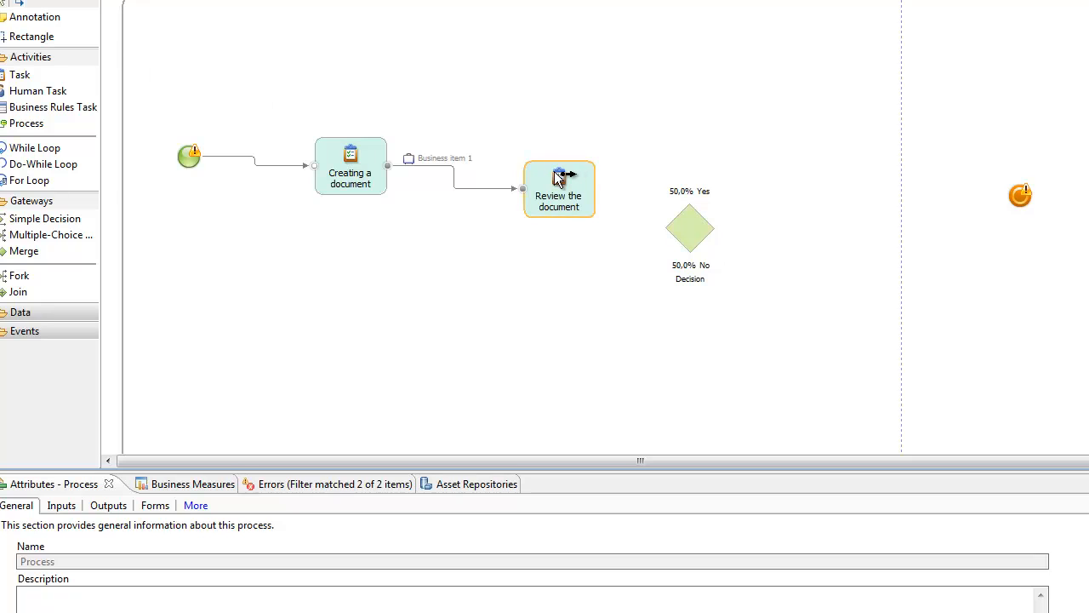
click(555, 173)
click(703, 223)
right_click(672, 79)
click(597, 56)
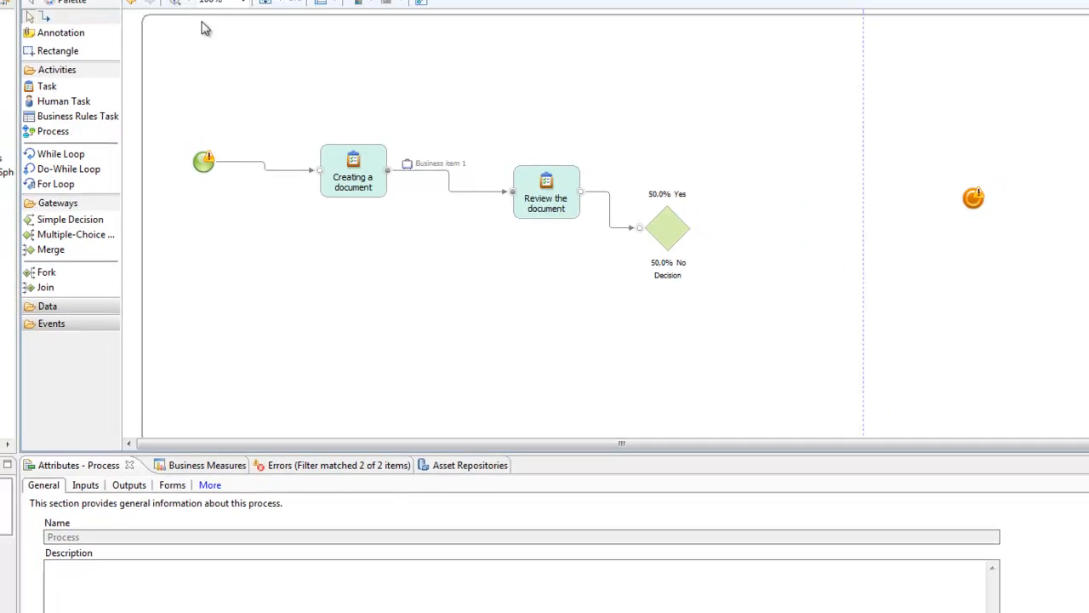
drag(62, 94, 551, 228)
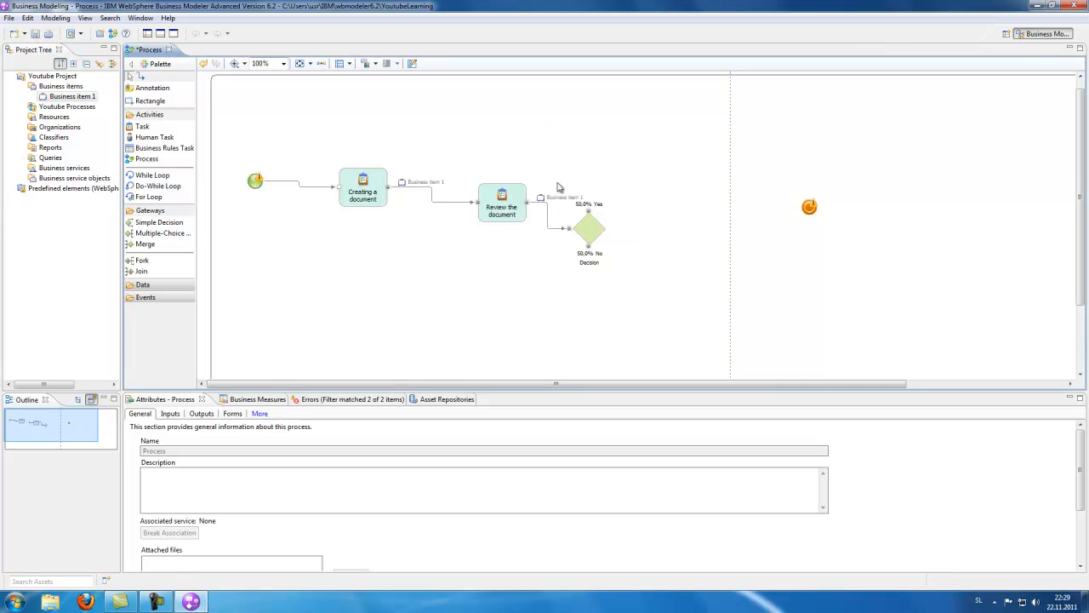
Move the terminate node and the decision farther along the flow to make more space
drag(810, 208, 934, 247)
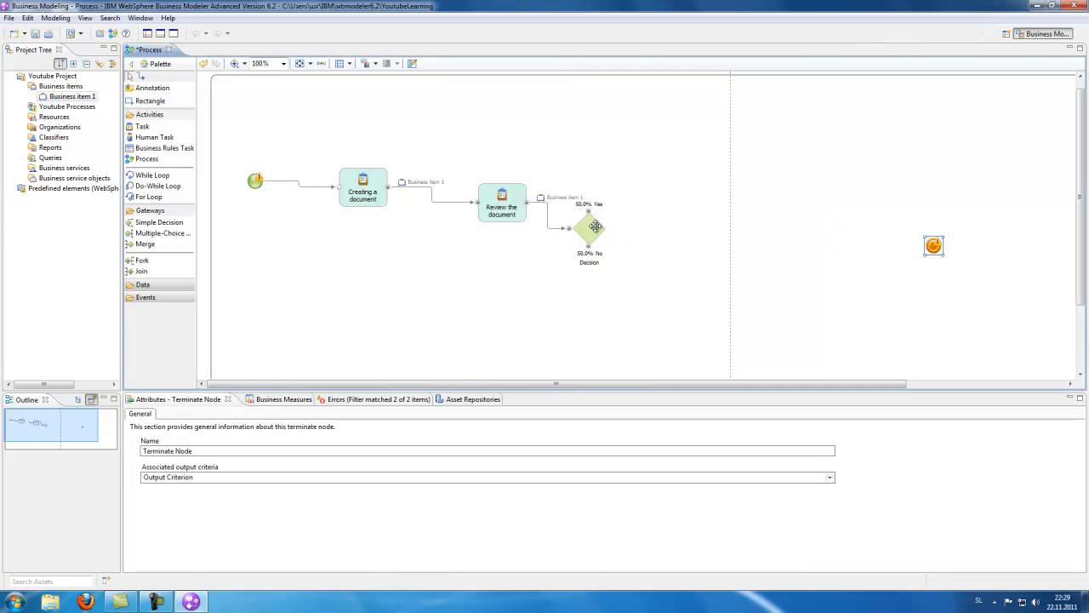
drag(588, 231, 665, 200)
Rename the decision with a question beginning "Is the document va"
click(667, 230)
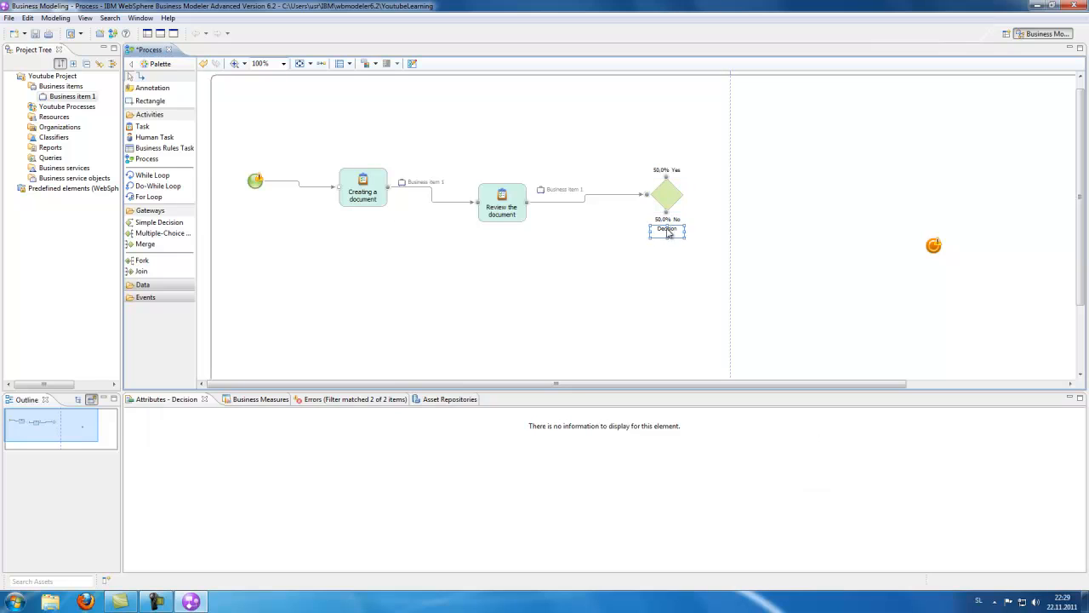
click(665, 203)
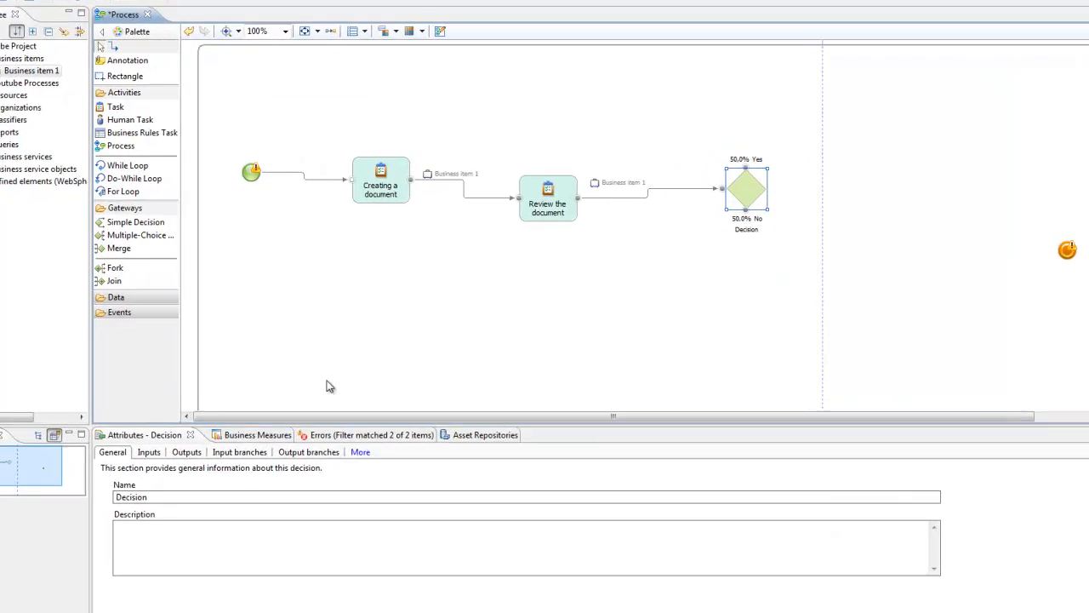
drag(178, 451, 136, 453)
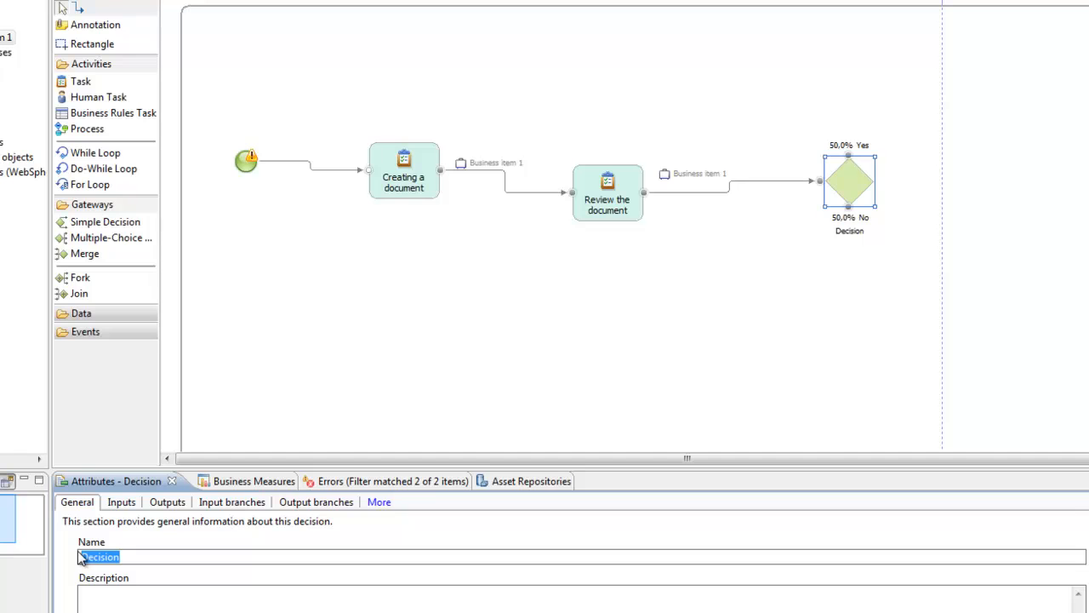
key(BackSpace)
text(Is the document )
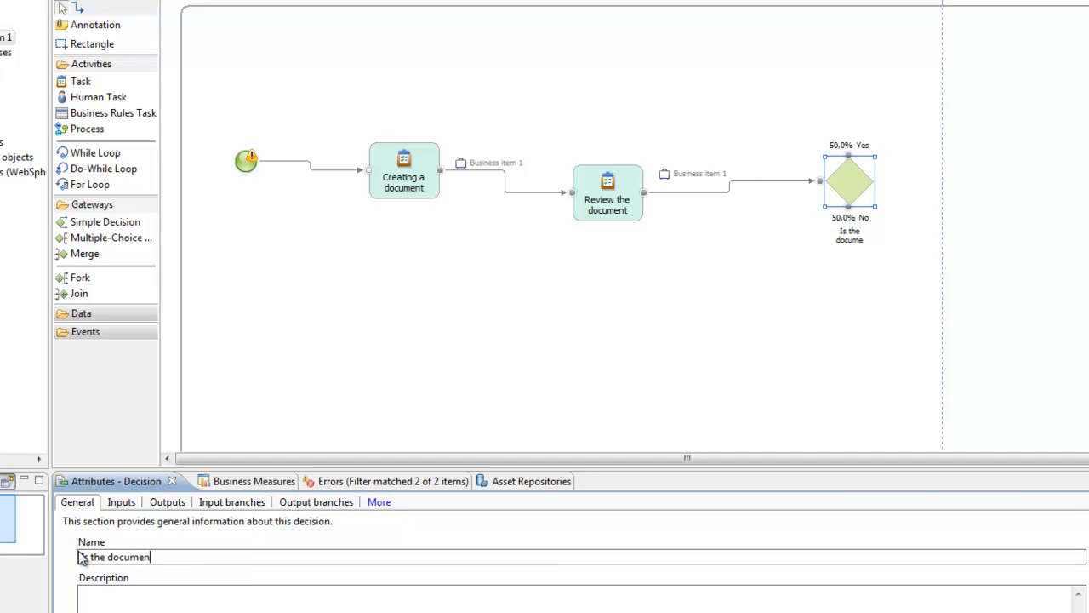
text(va)
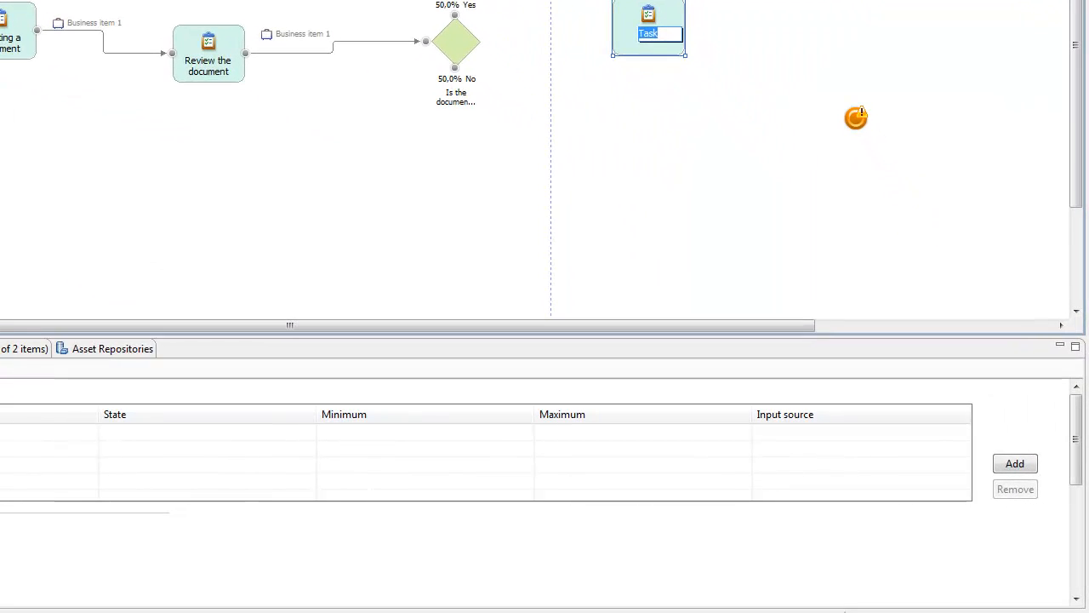
Name the new task after the decision "Sending the document to the account appartment"
text(Sen)
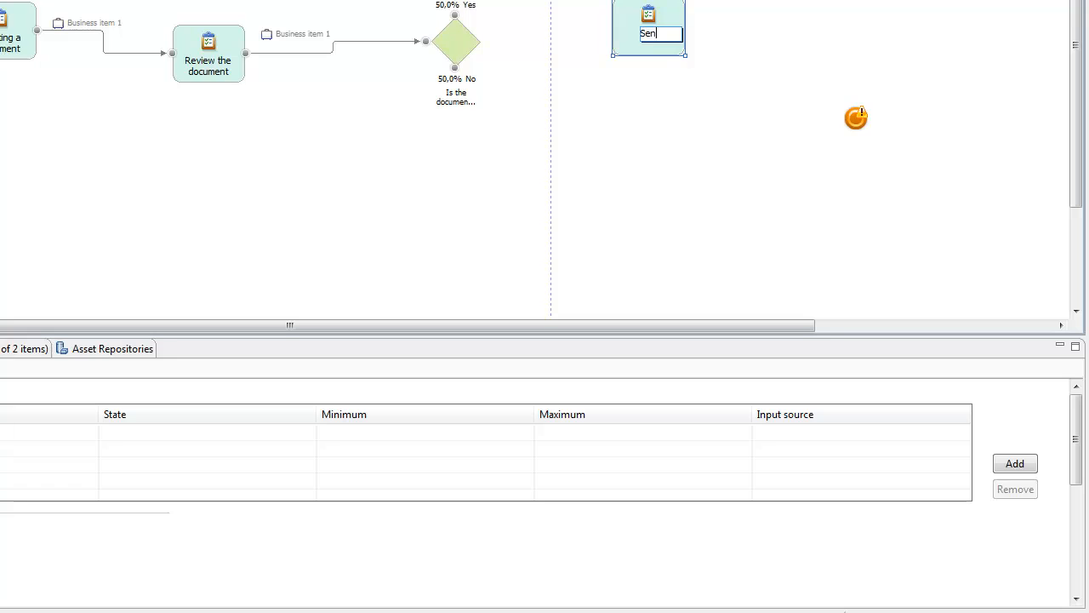
text(ding )
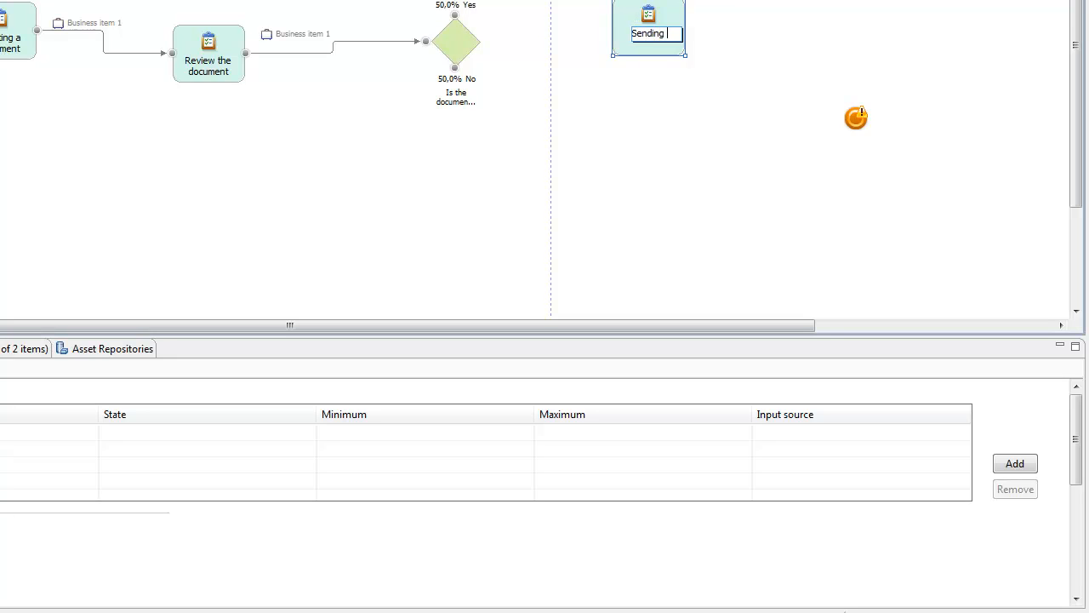
text(the document to the accoun)
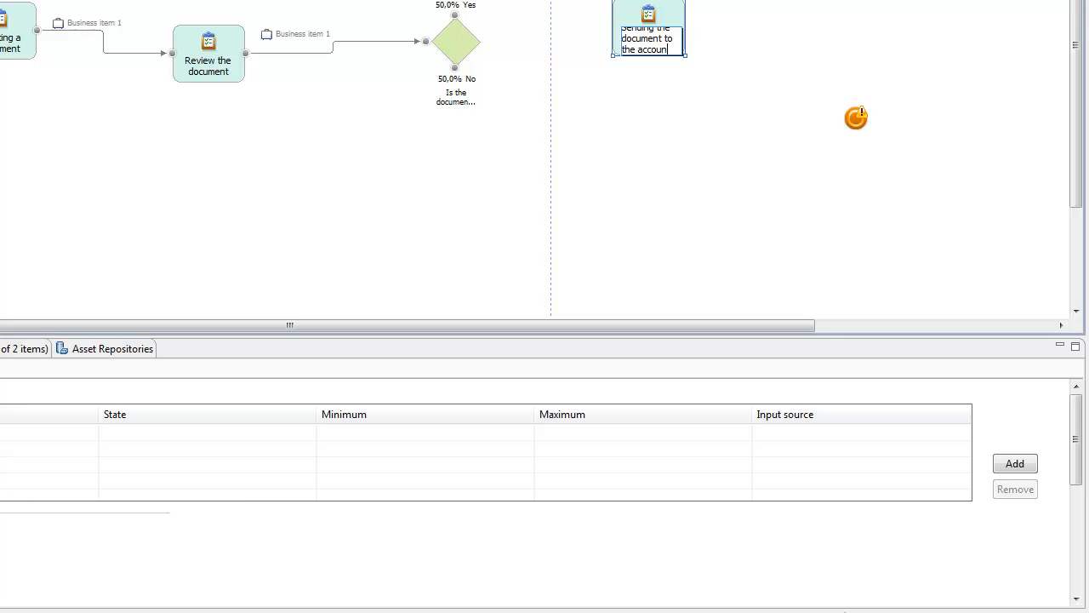
text(t appa)
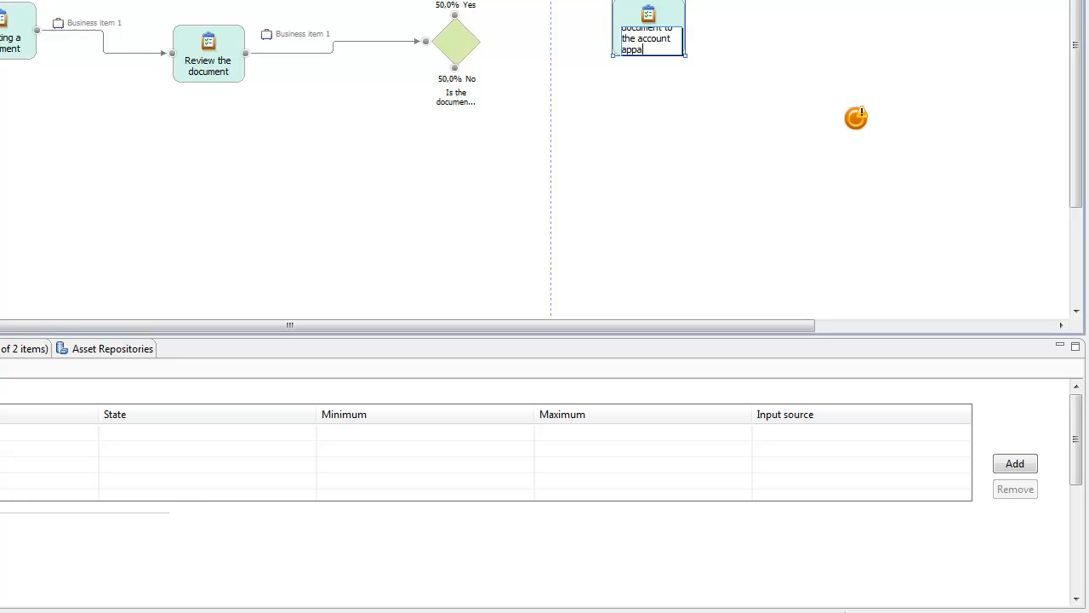
text(rtment)
key(Return)
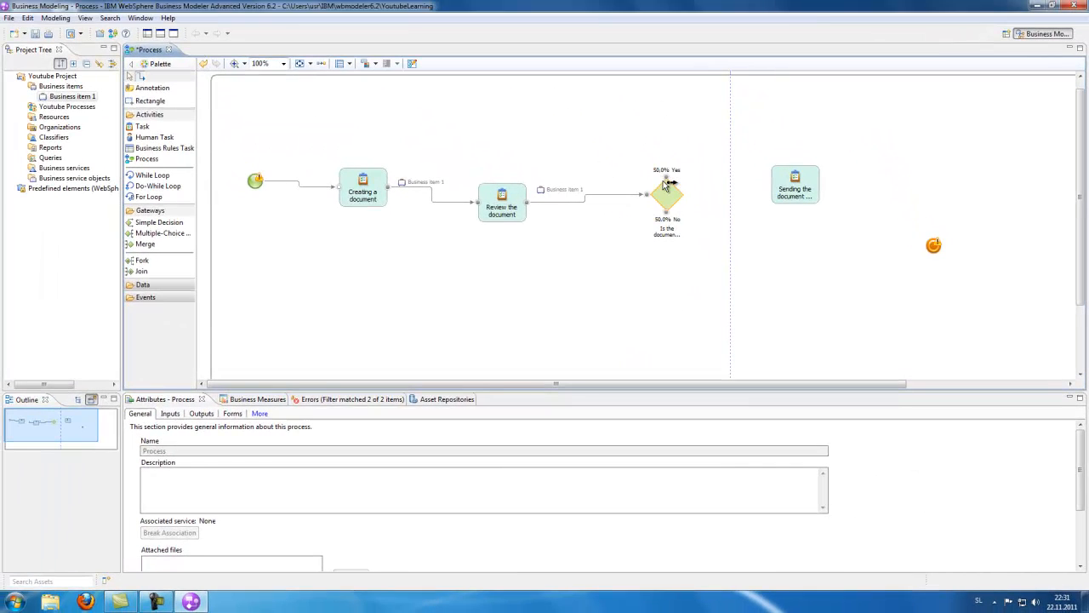
Connect the decision's Yes branch to the "Sending the document" task
drag(666, 177, 790, 190)
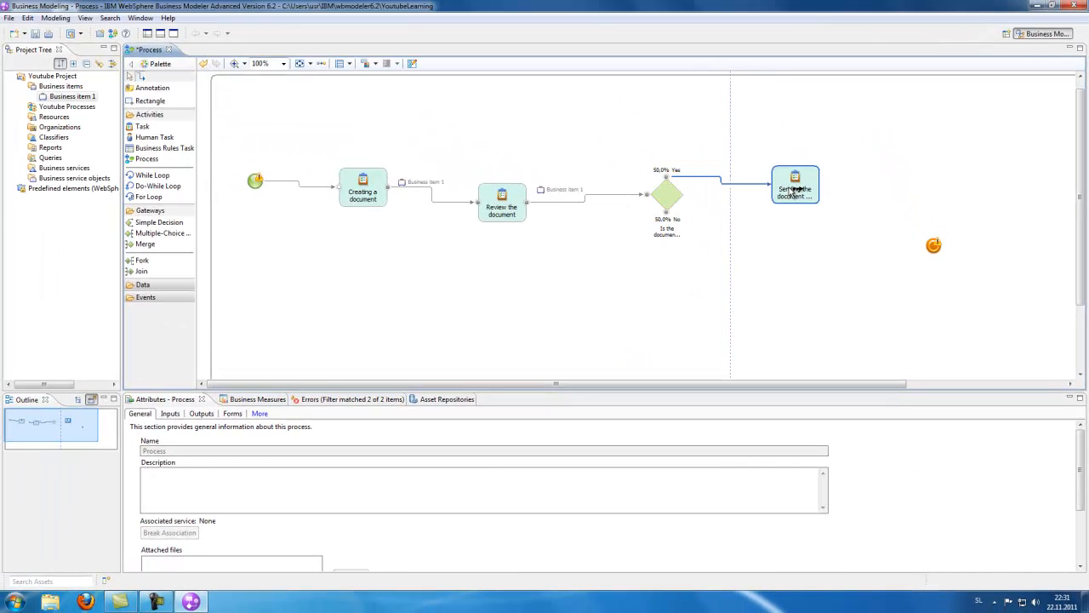
right_click(745, 120)
click(791, 83)
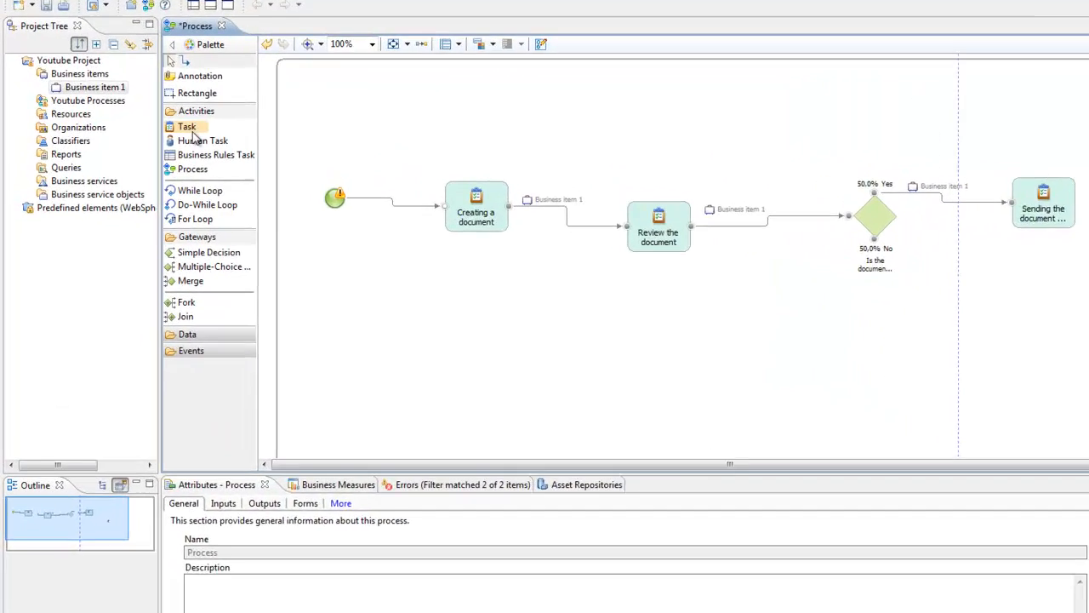
Add two more tasks side by side above the "Creating a document" and "Review the document" tasks
click(142, 126)
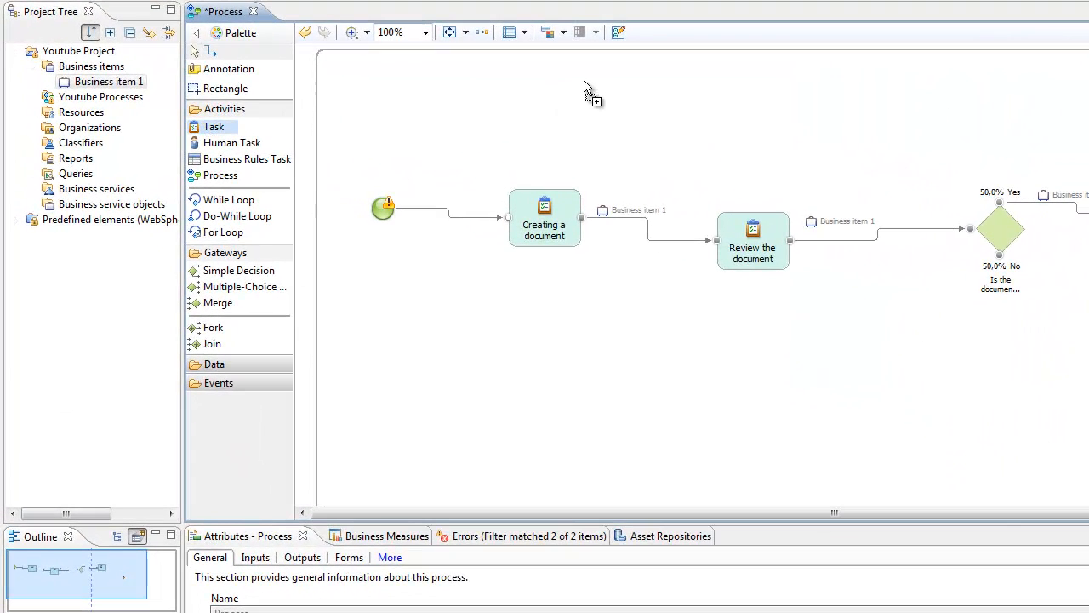
click(584, 82)
click(214, 126)
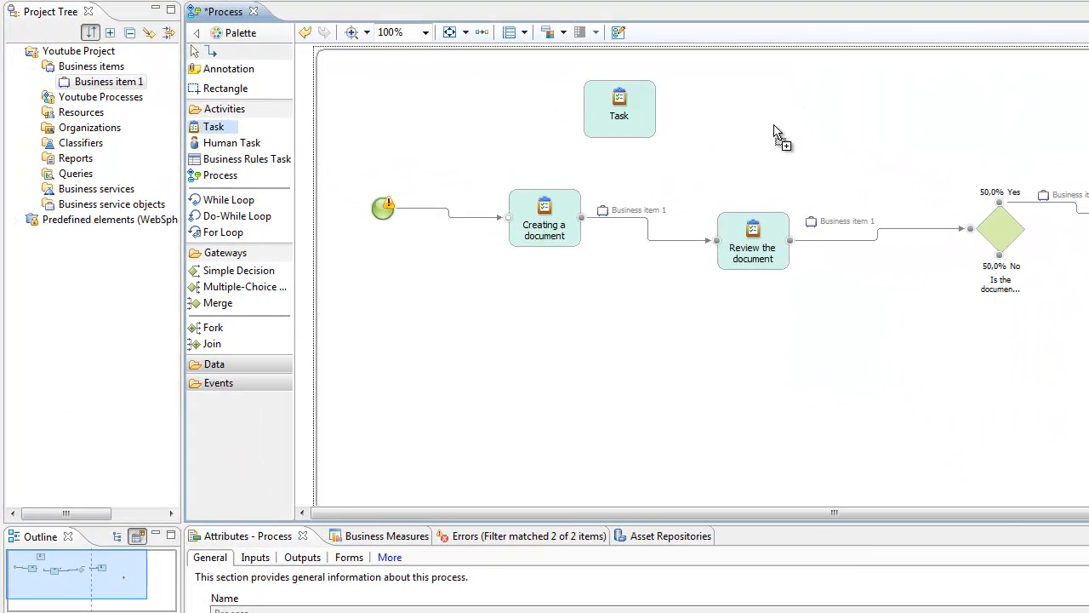
click(773, 126)
click(741, 83)
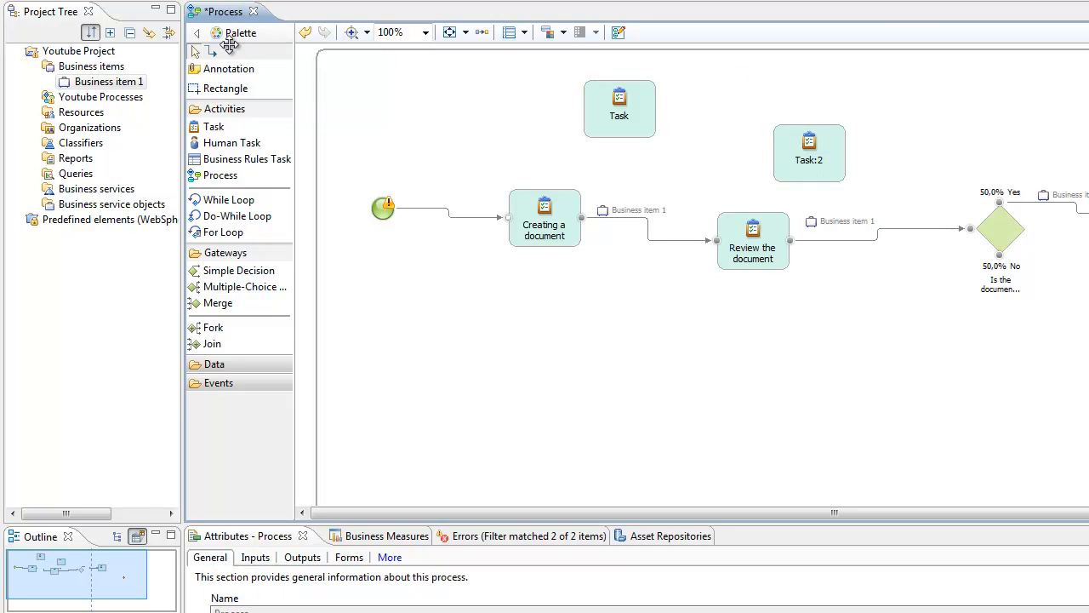
Connect the "Review the document" task to the first new task above it and assign Business item 1 to that connection
click(212, 52)
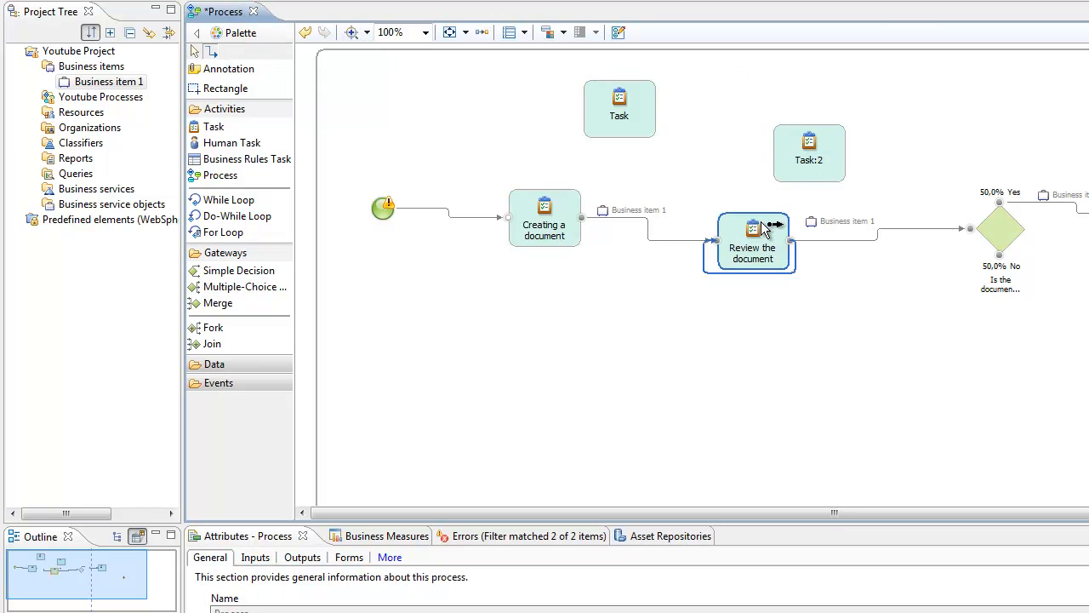
click(761, 228)
click(617, 110)
right_click(409, 68)
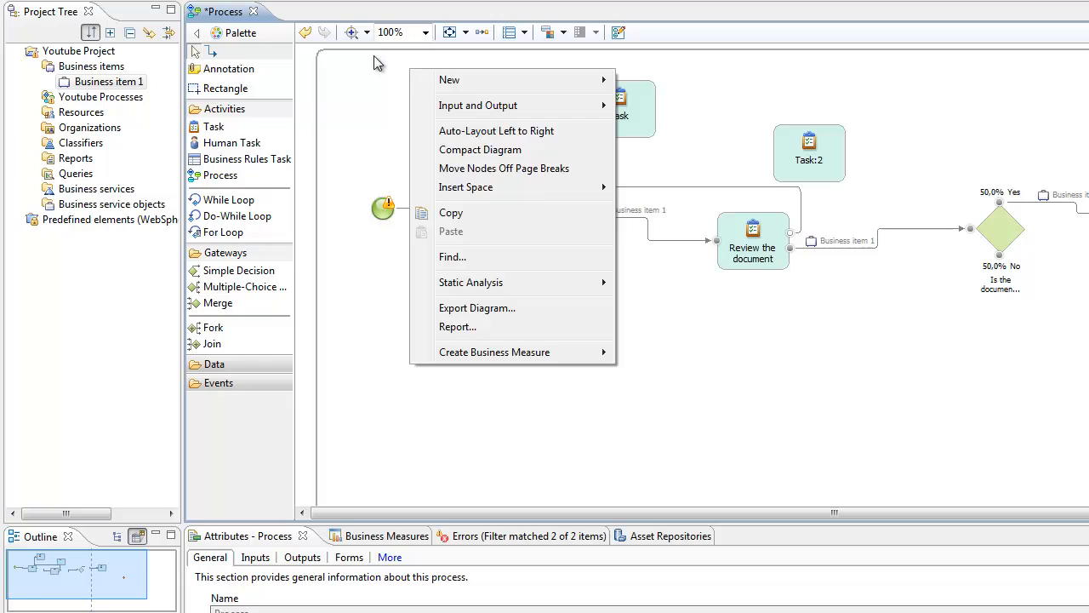
click(80, 81)
drag(80, 81, 665, 187)
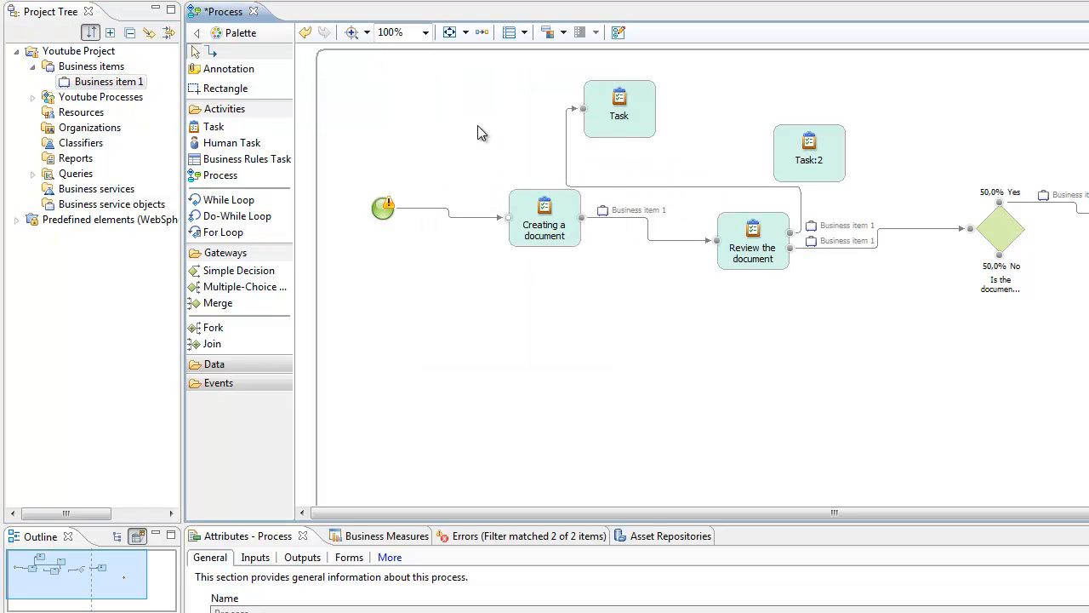
Connect the first new task to the second one and select the second task
click(212, 53)
click(620, 111)
click(799, 155)
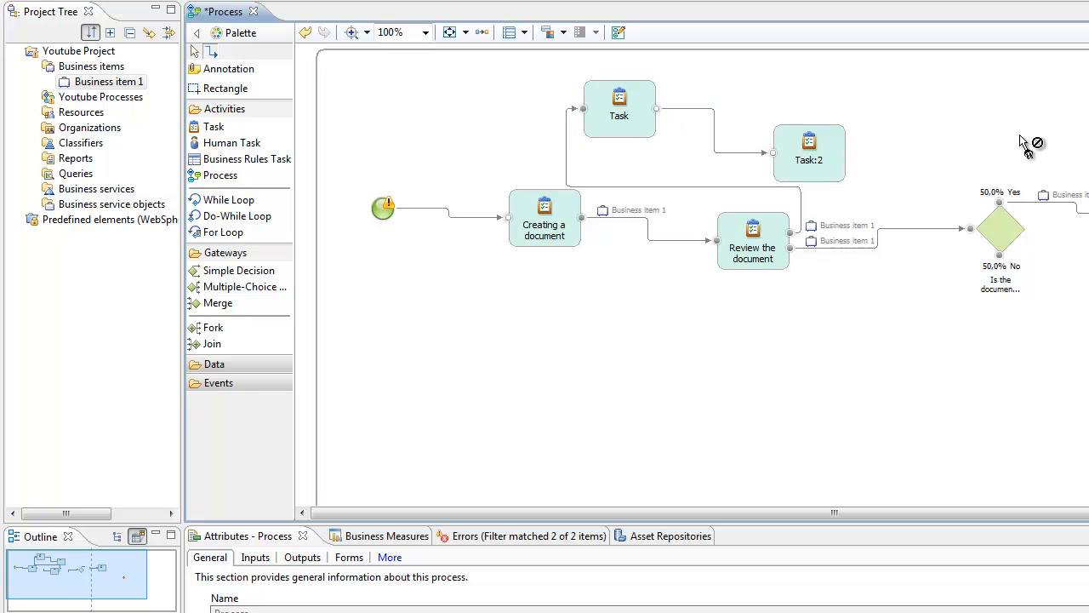
right_click(936, 122)
click(902, 106)
click(838, 147)
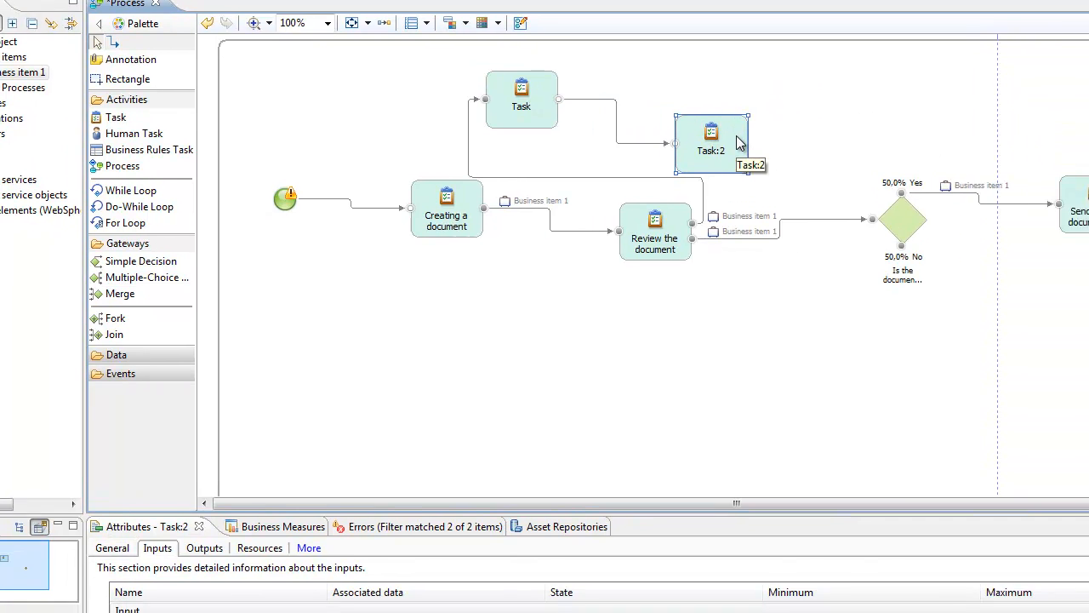
Delete the two extra tasks above the main flow and the leftover second output of the "Review the document" task
key(Delete)
click(640, 112)
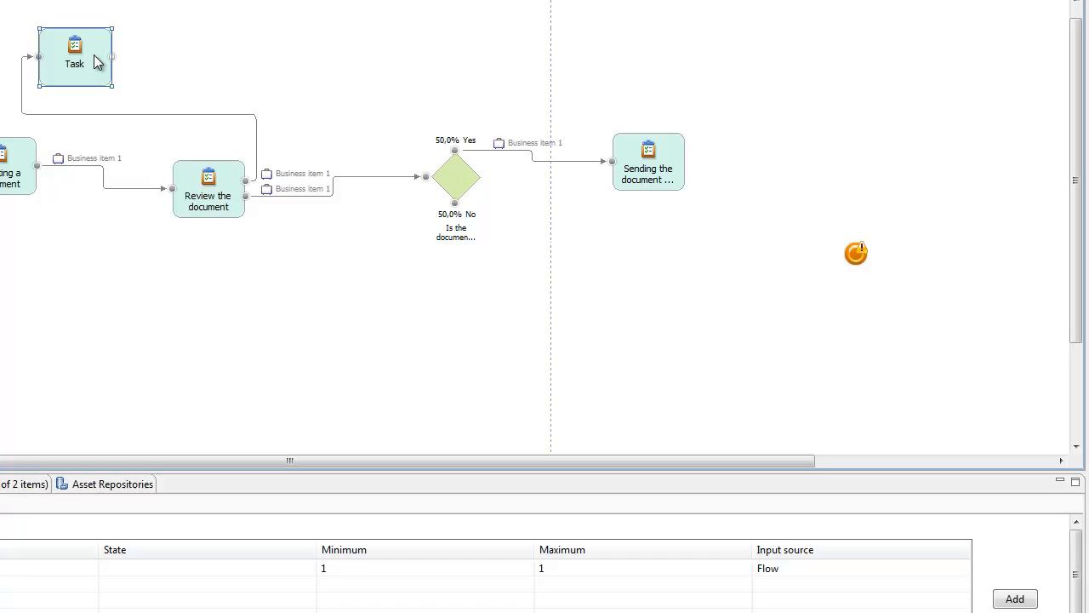
key(Delete)
click(246, 183)
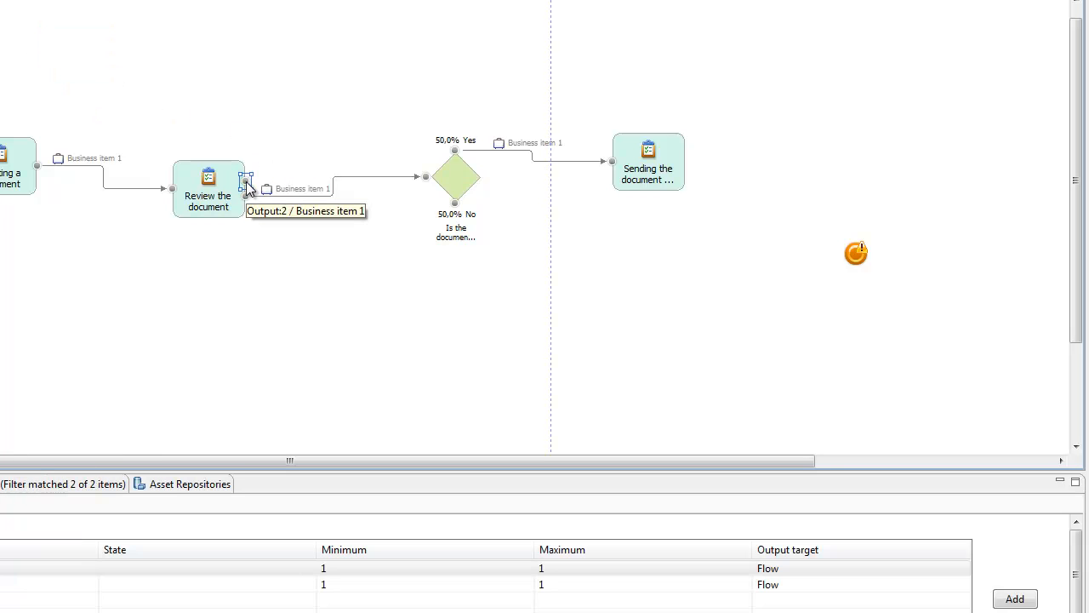
click(299, 77)
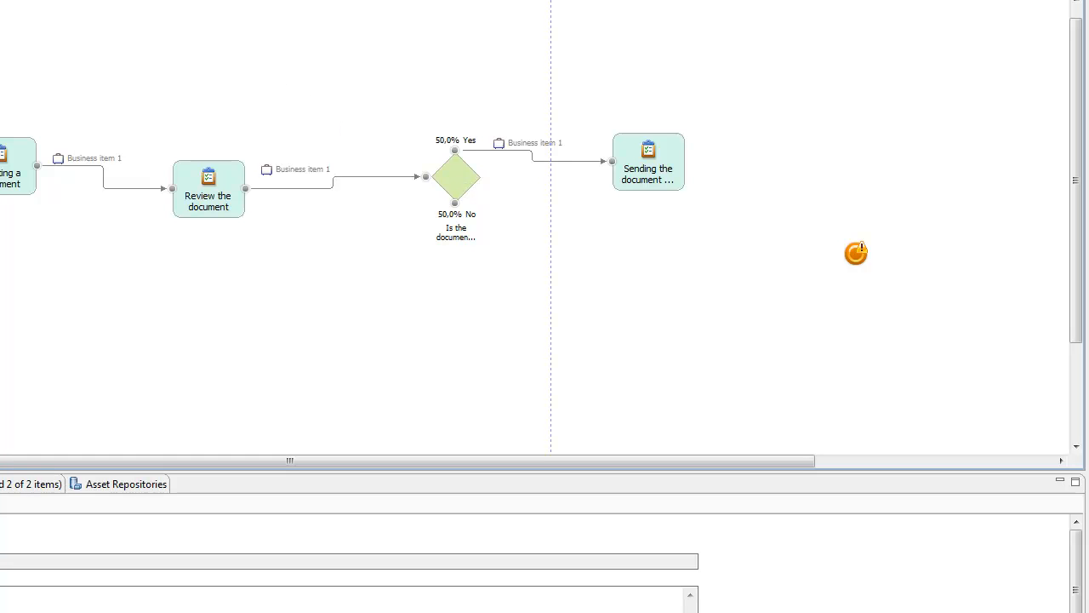
Move the terminate node closer to the "Sending the document" task and add a second terminate node below that task
drag(856, 253, 823, 196)
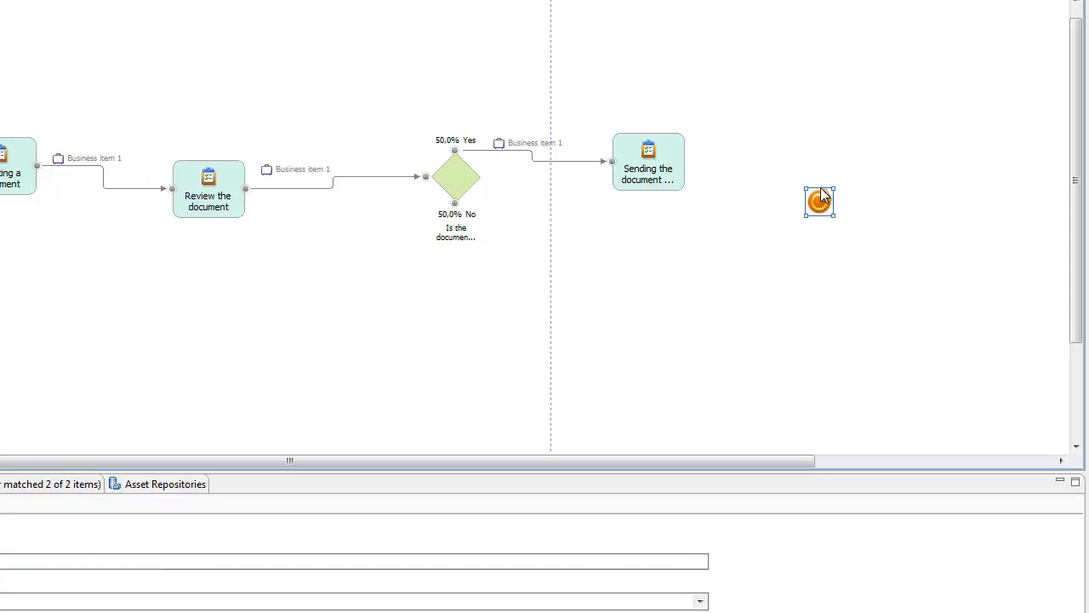
click(749, 175)
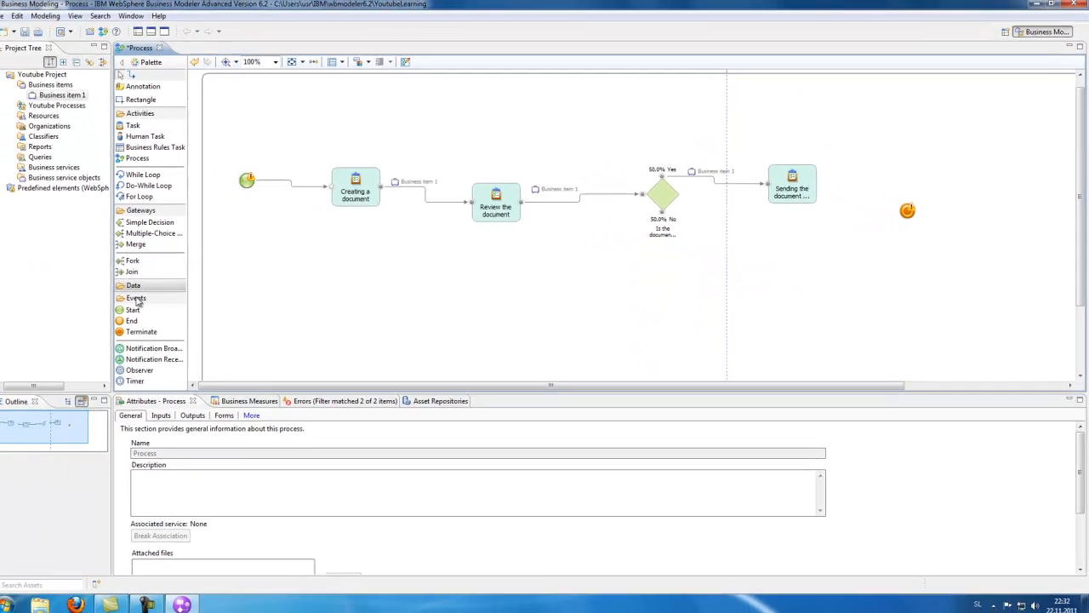
click(139, 331)
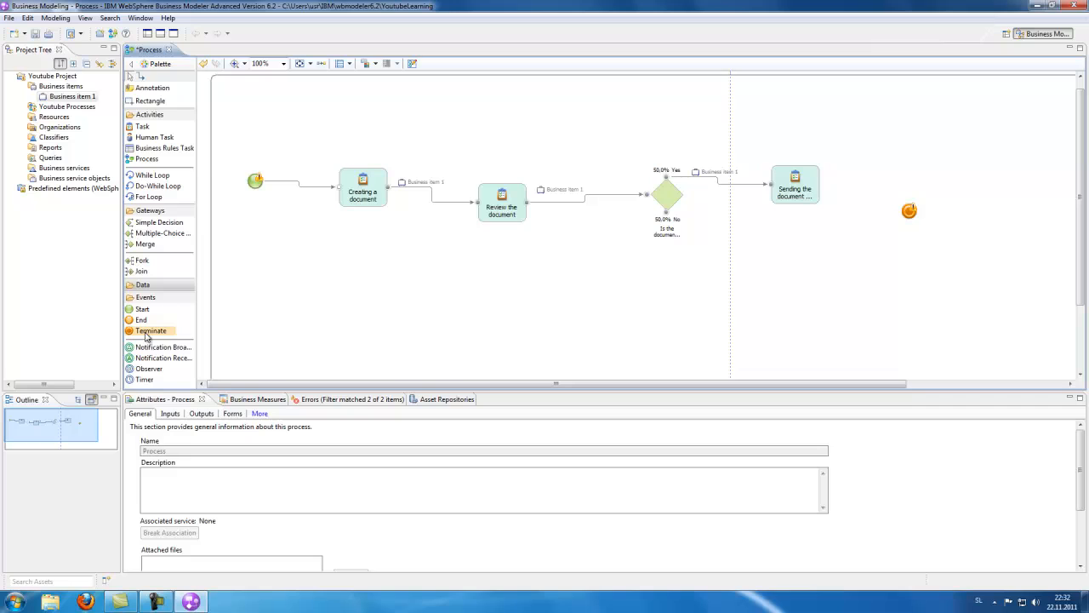
click(761, 245)
click(724, 261)
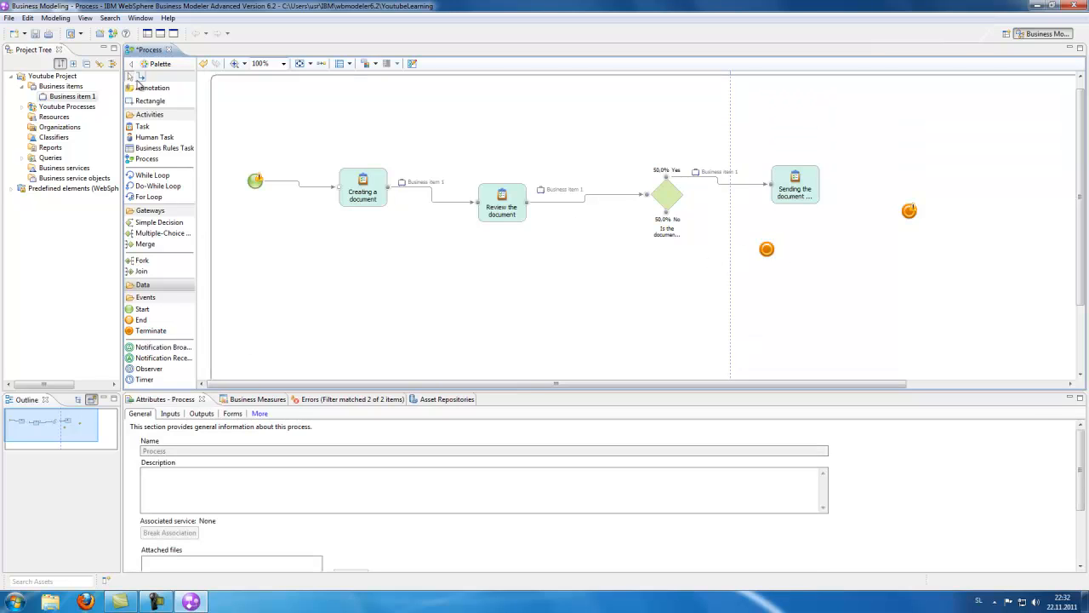
Connect the decision's No branch to the new terminate node
click(141, 76)
click(666, 211)
click(766, 249)
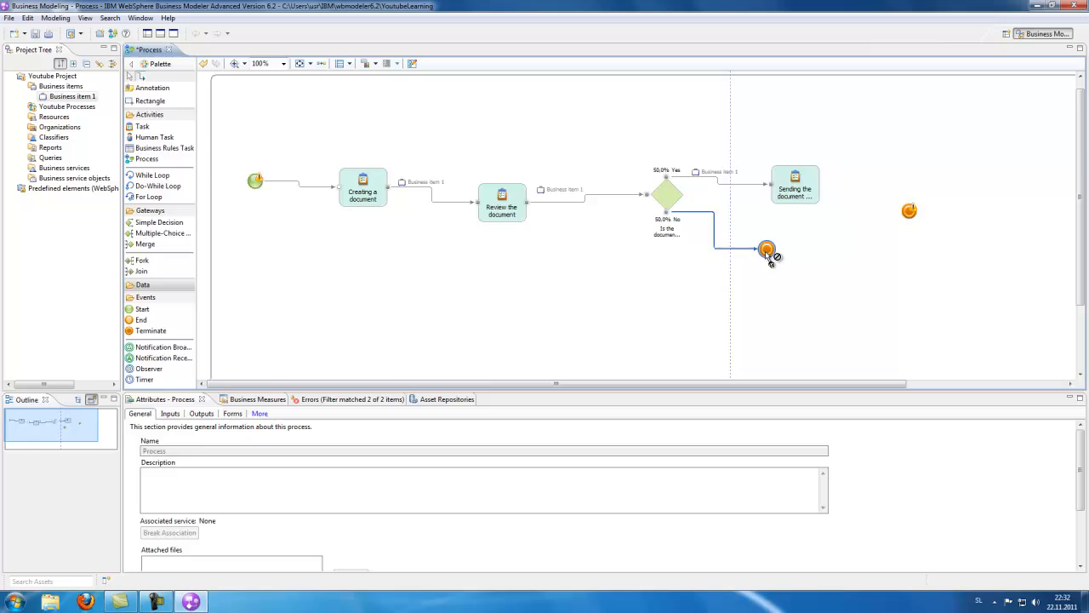
Connect the "Sending the document" task to the terminate node beside it and assign Business item 1 to that connection
click(805, 190)
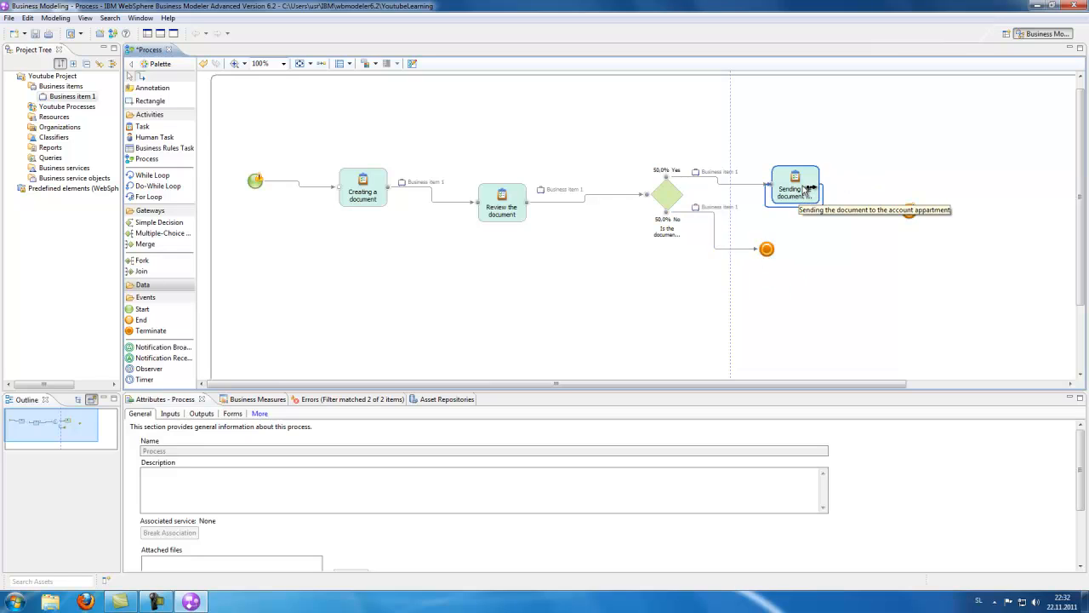
click(908, 210)
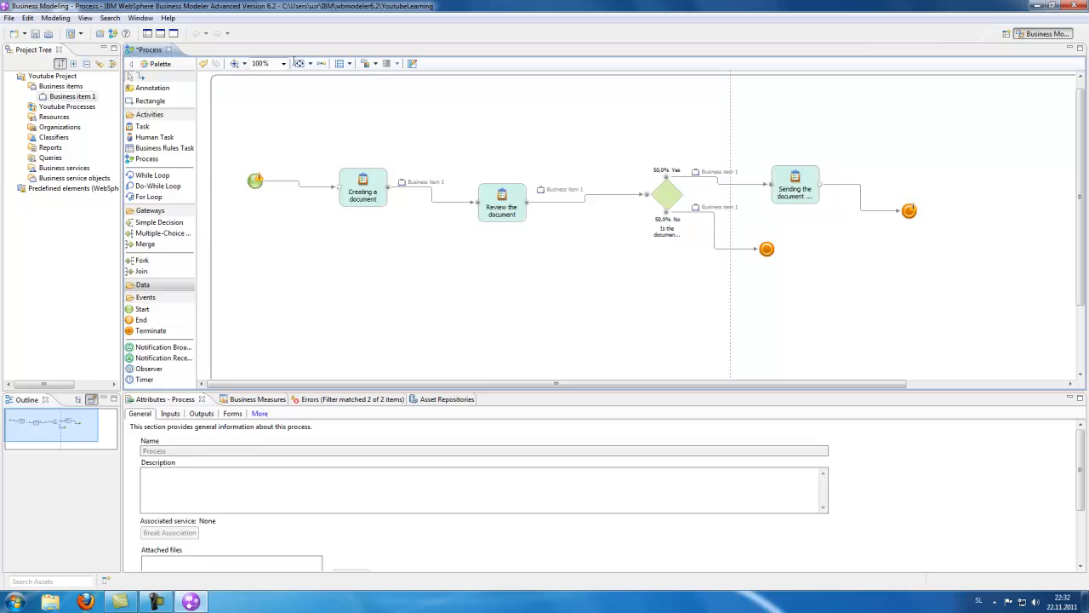
drag(73, 97, 868, 217)
Try to assign Business item 1 to the connection between the start node and the "Creating a document" task
click(71, 97)
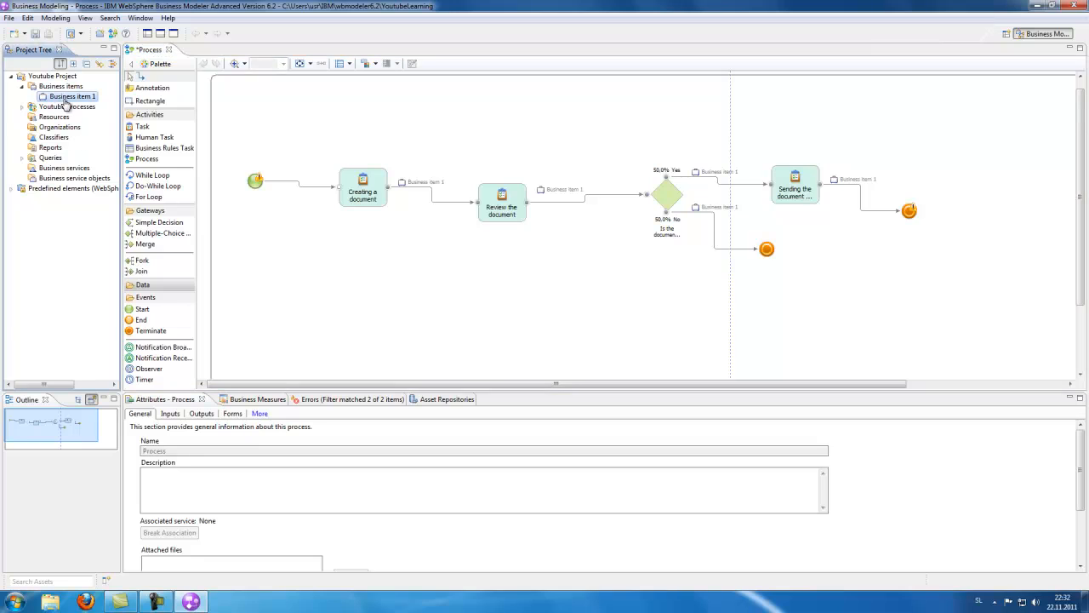
drag(71, 99, 311, 192)
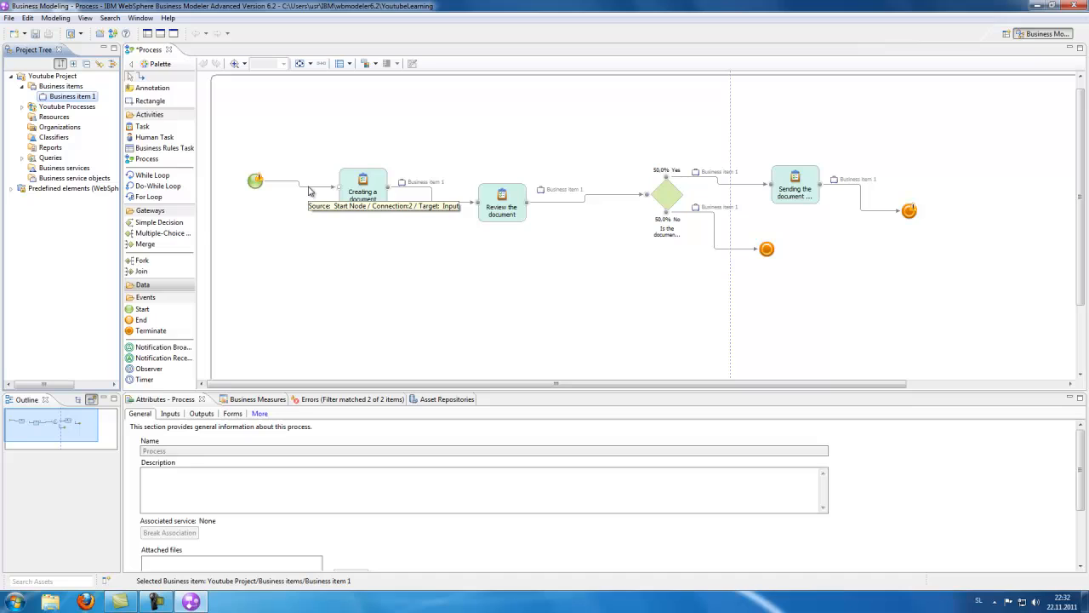
click(321, 222)
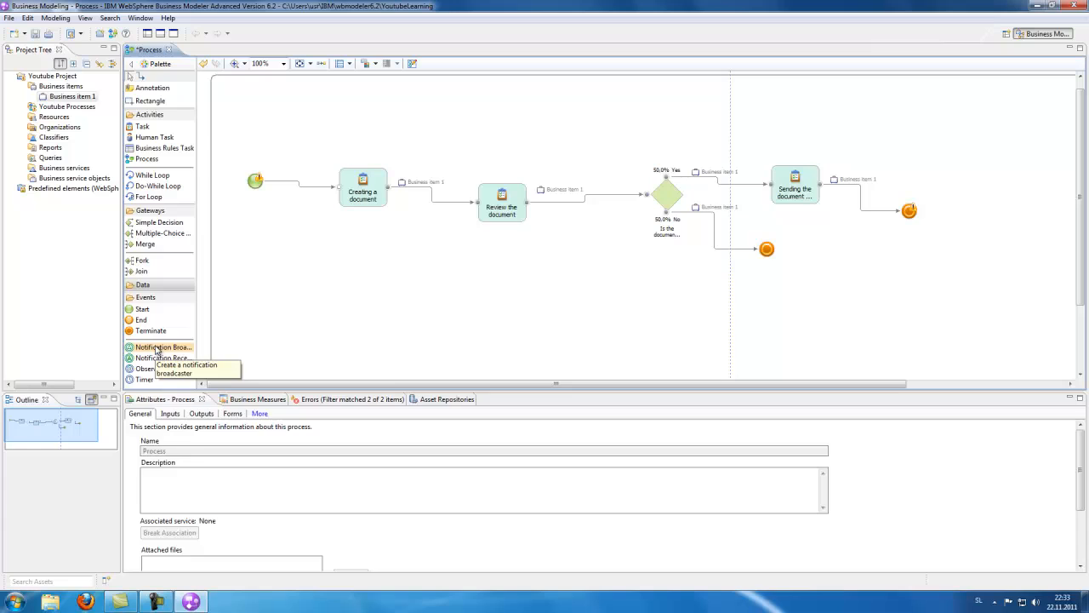
Replace the simple decision after the "Review the document" task with a multiple-choice decision in the same place
click(667, 195)
key(Delete)
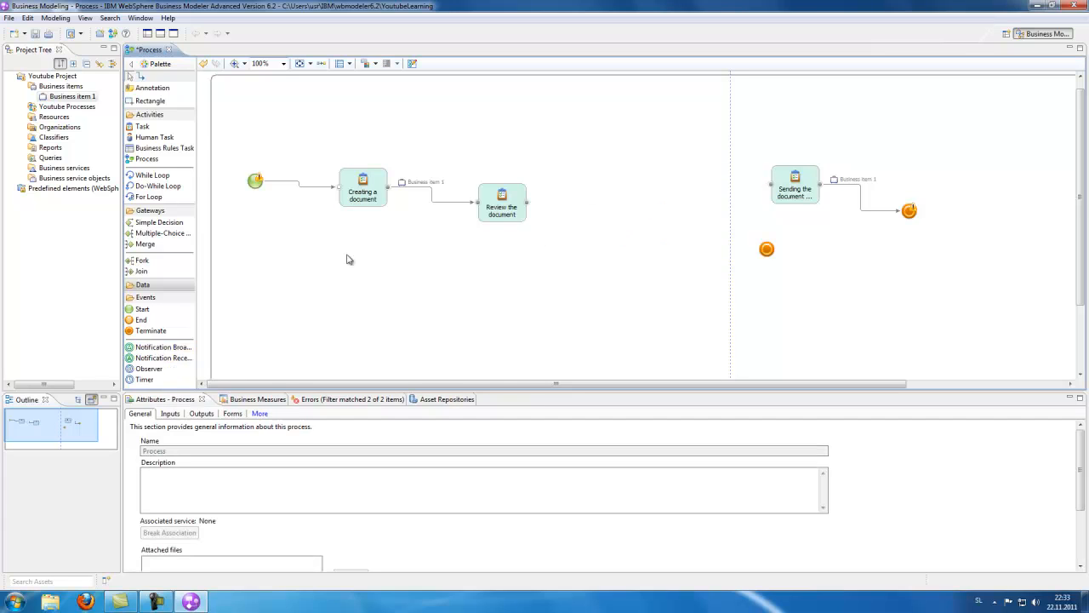
click(149, 234)
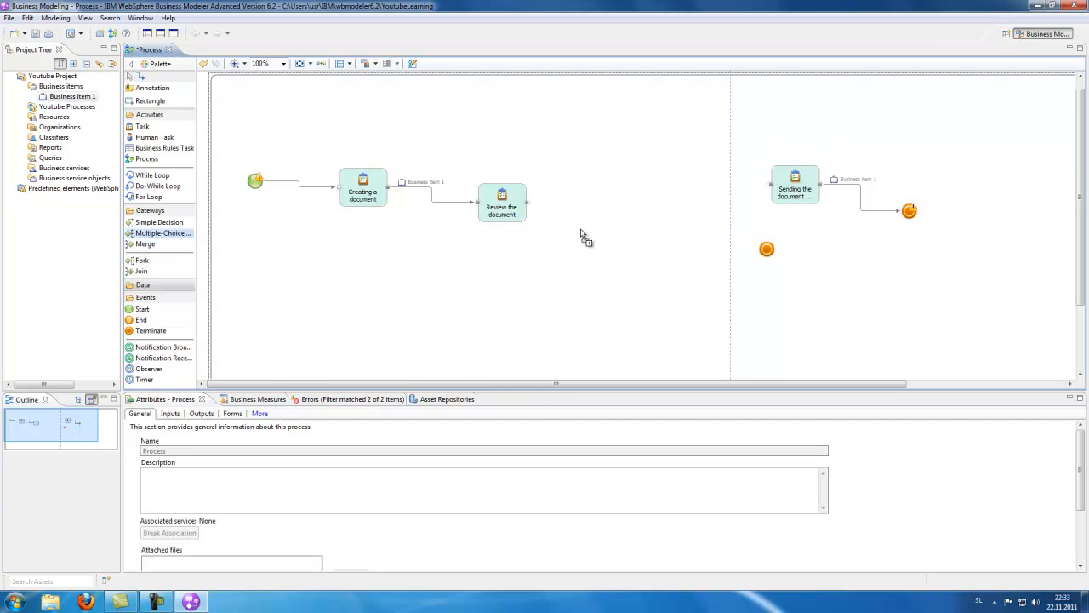
click(628, 215)
click(619, 142)
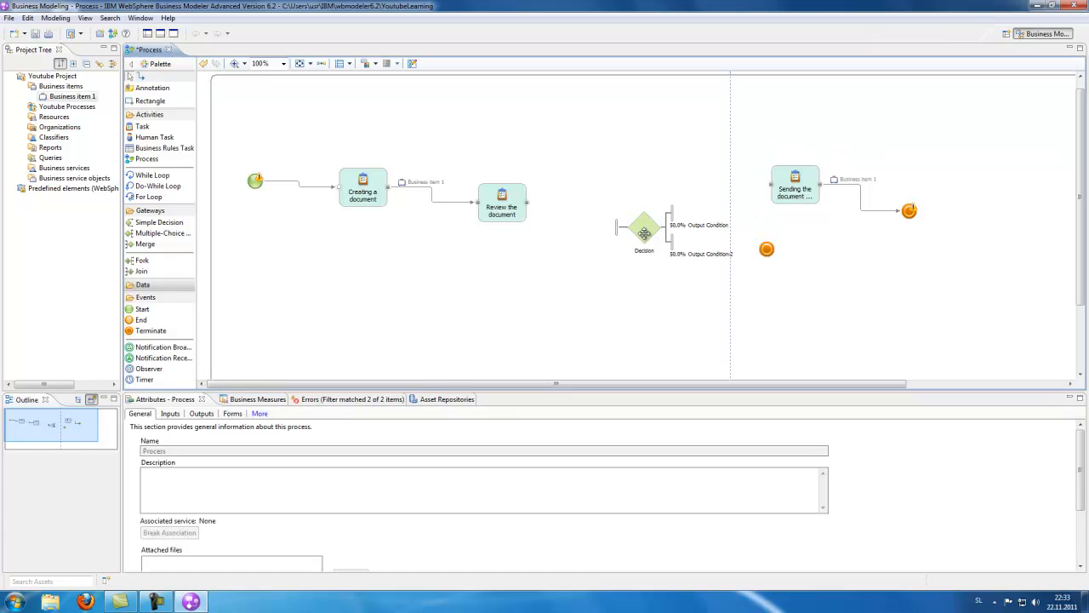
drag(644, 228, 621, 194)
click(598, 145)
Connect "Review the document" to the multiple-choice decision and the decision's two outputs to the "Sending the document" task and the lower terminate node
click(141, 76)
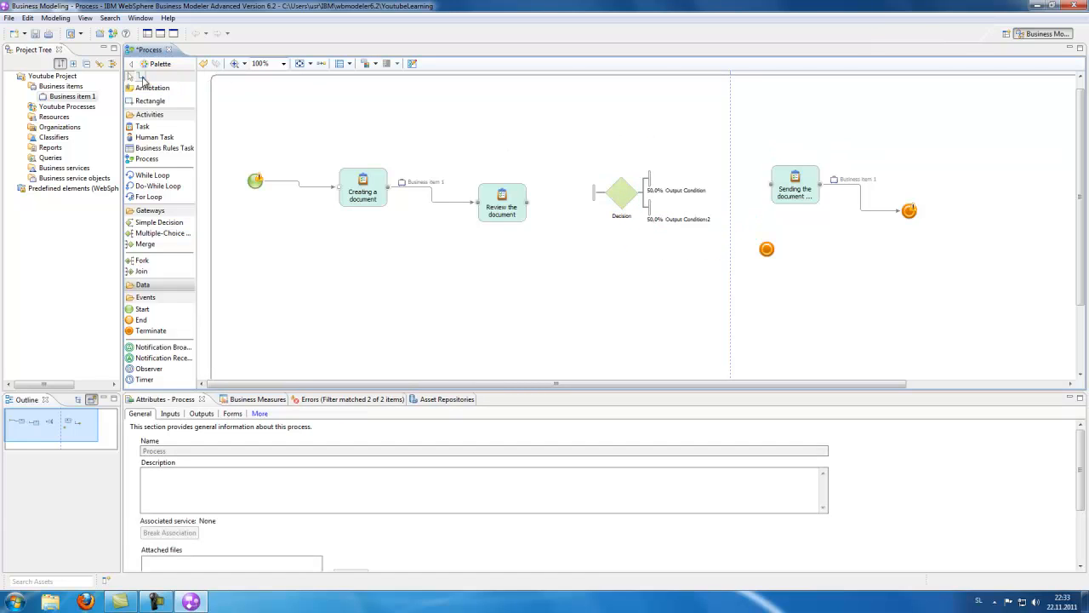
click(527, 202)
click(594, 192)
click(546, 125)
click(561, 199)
click(537, 131)
click(142, 77)
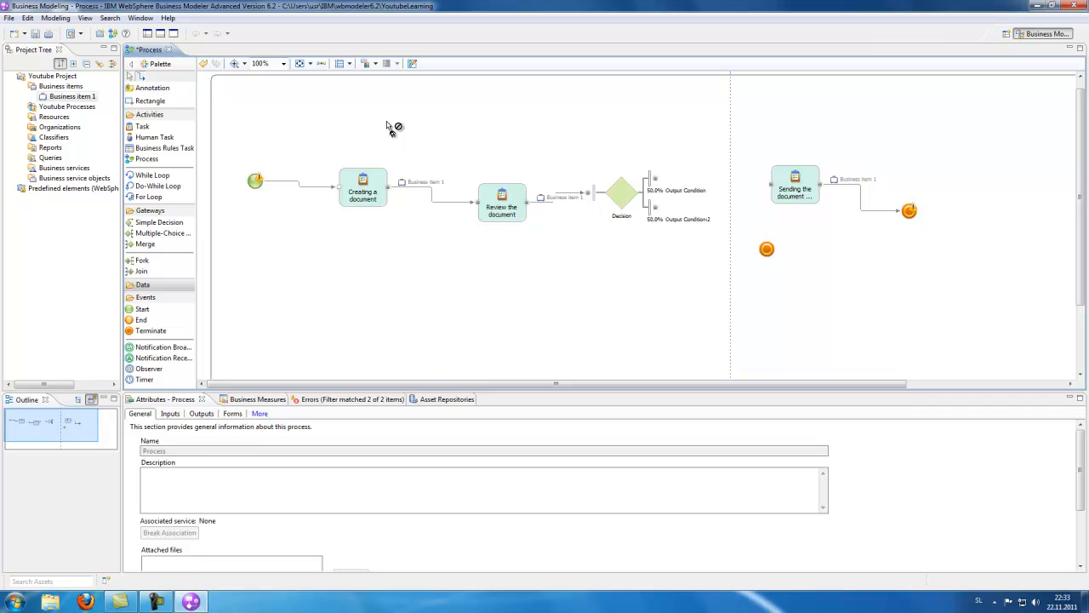
click(773, 186)
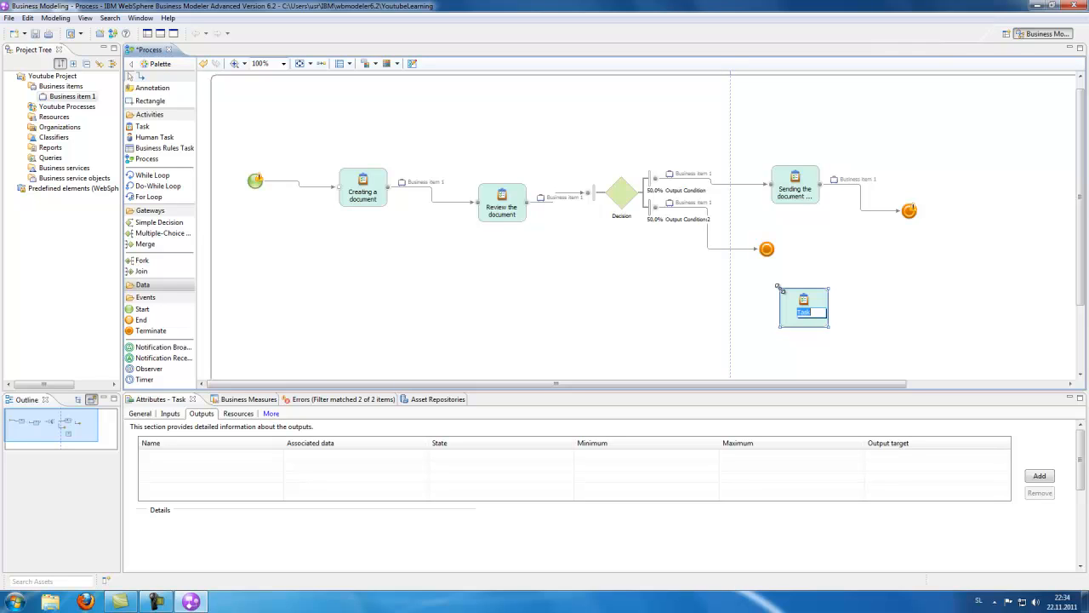
Name the new task below the lower terminate node "Send it to another department"
text(Send it to another department)
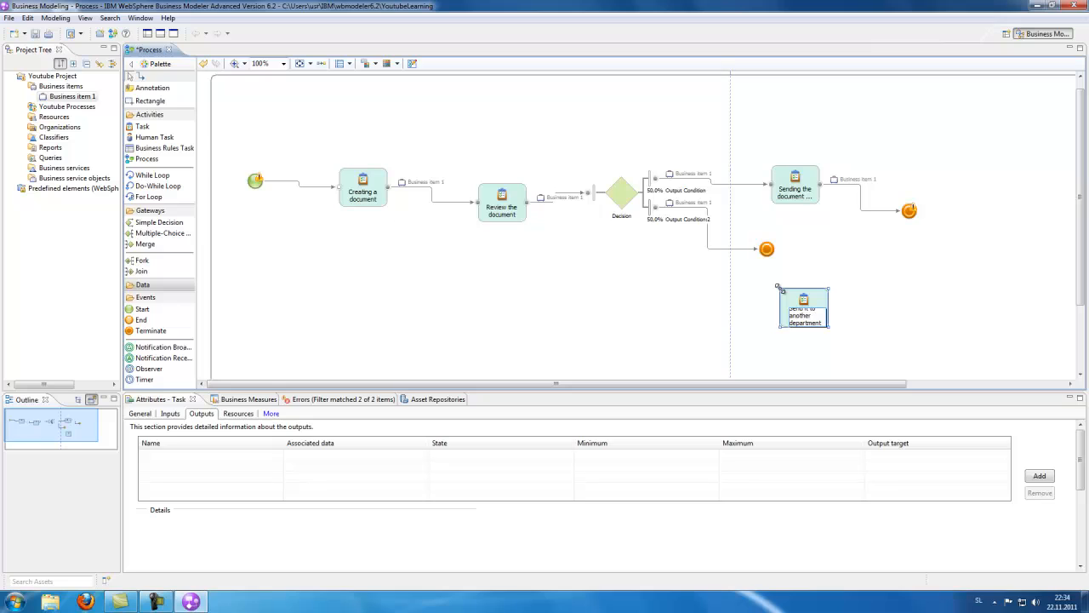
click(800, 271)
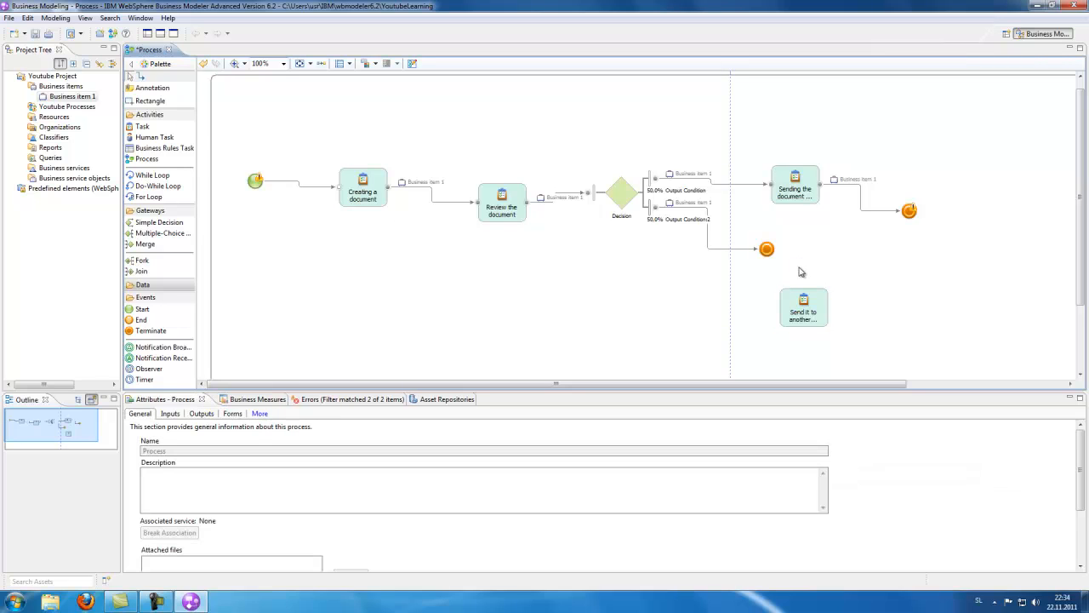
Add a third output branch to the multiple-choice decision
right_click(647, 231)
click(632, 210)
right_click(625, 202)
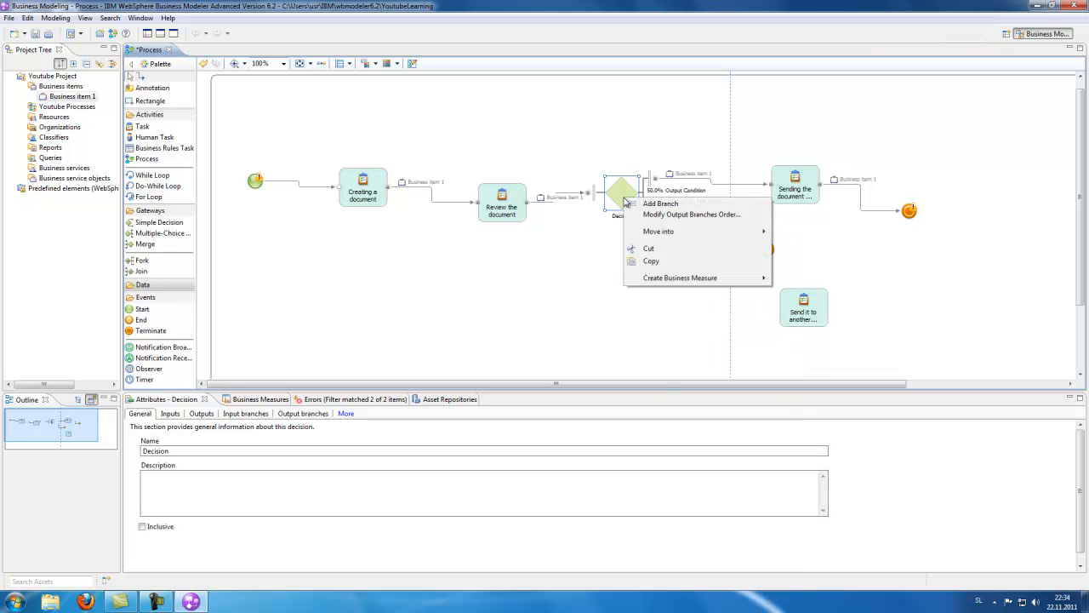
click(672, 204)
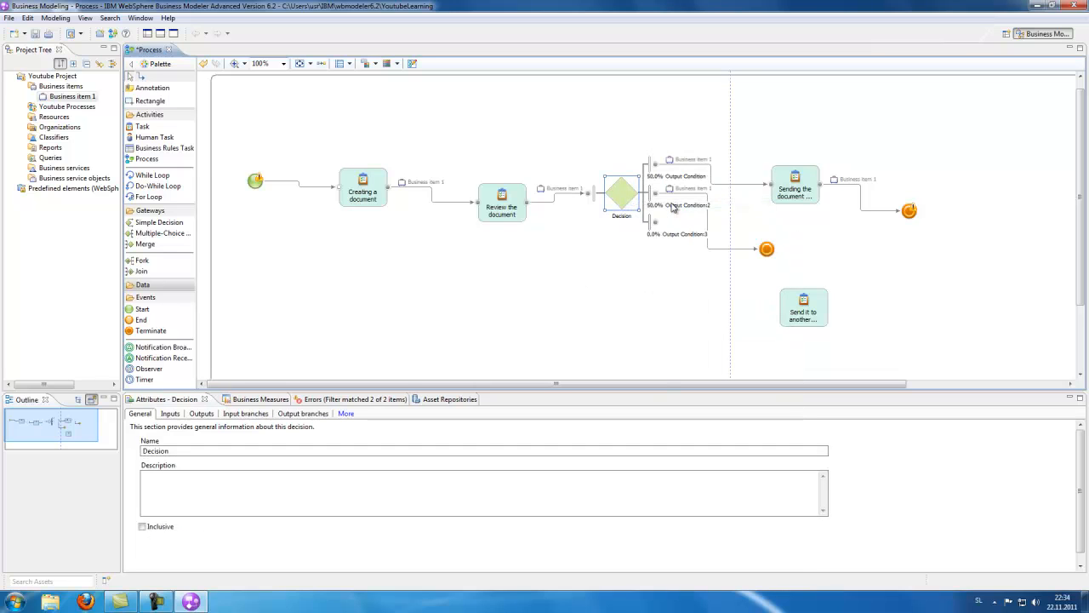
click(667, 315)
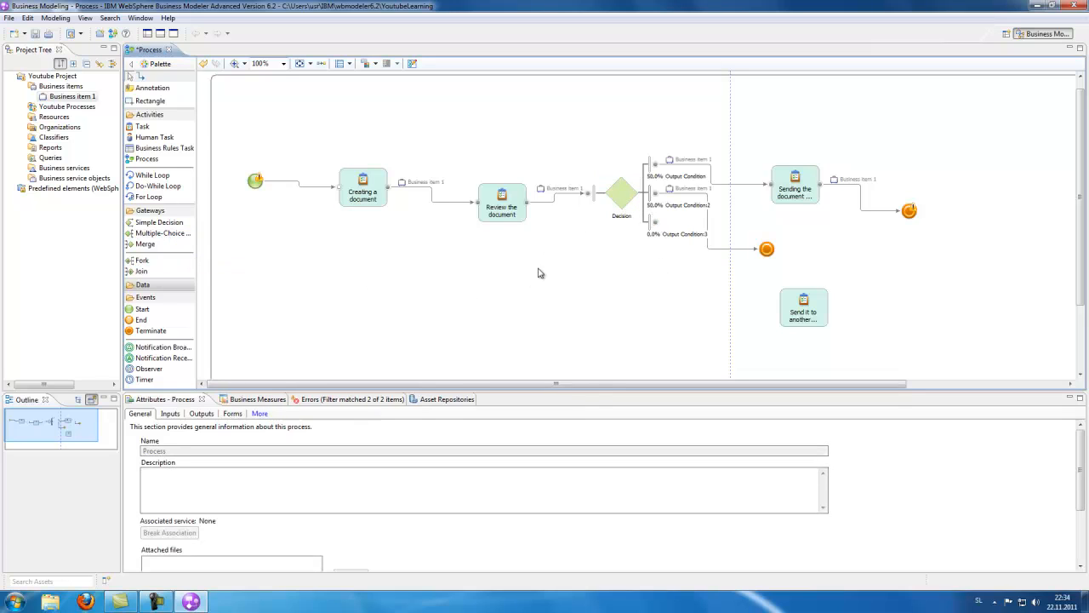
Add two more output branches to the multiple-choice decision, making five in total
right_click(619, 199)
click(660, 209)
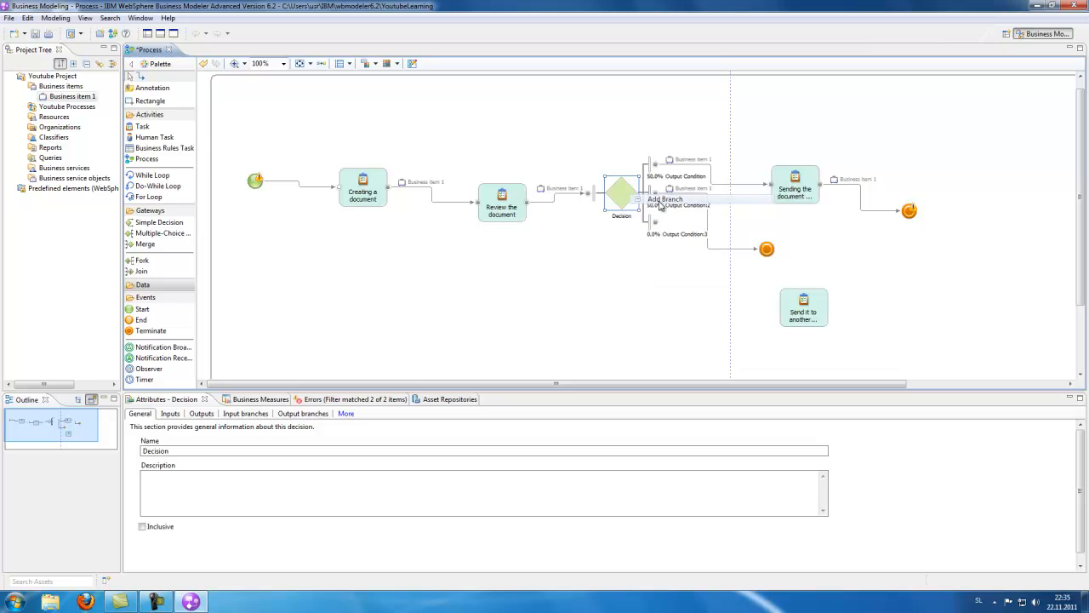
right_click(628, 203)
click(662, 279)
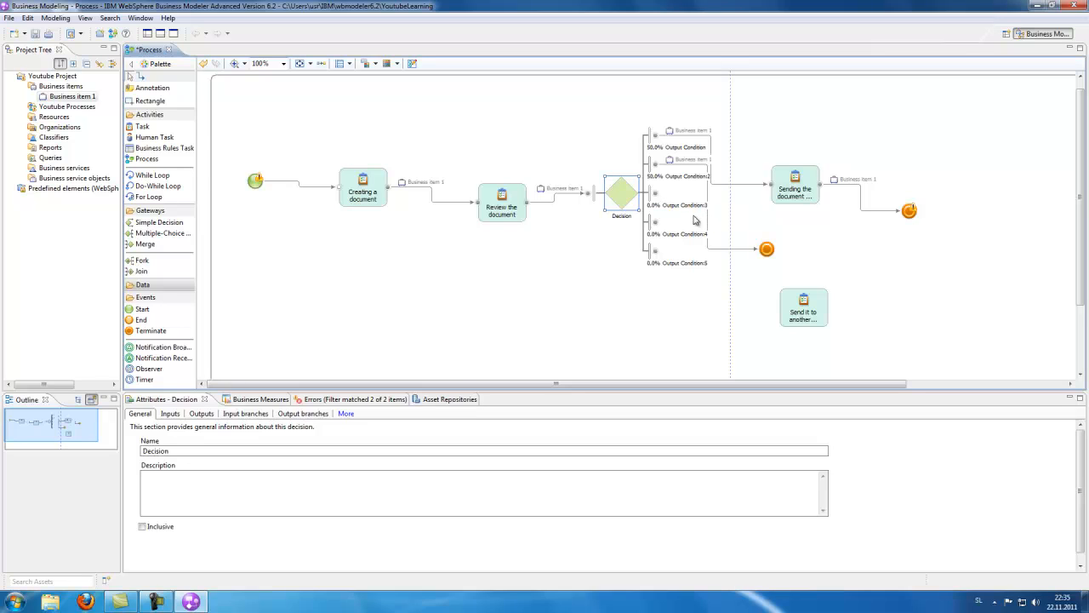
drag(656, 256, 657, 256)
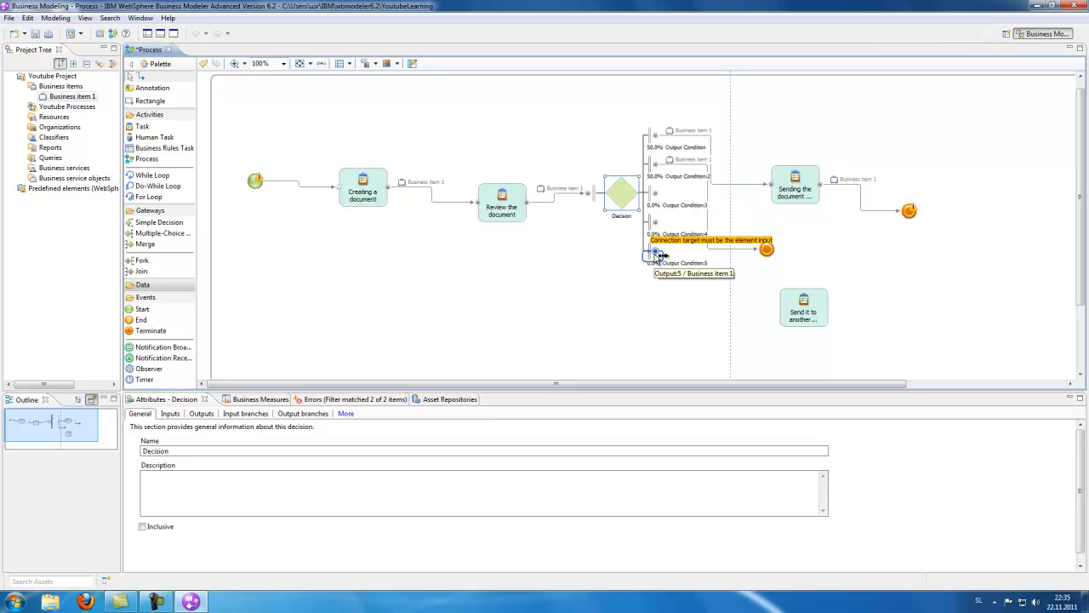
right_click(660, 255)
right_click(622, 192)
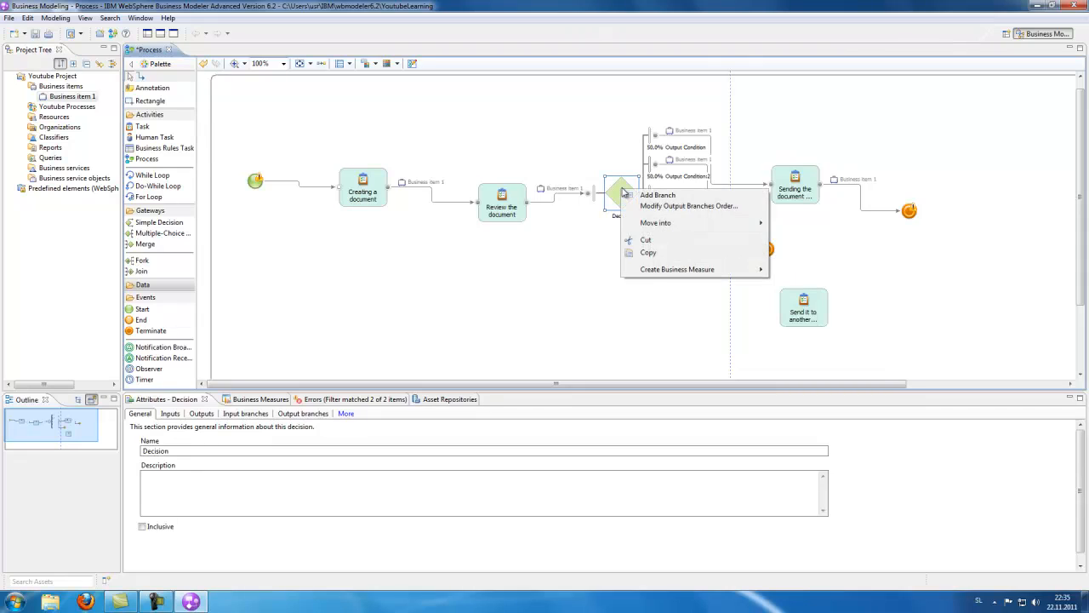
click(591, 255)
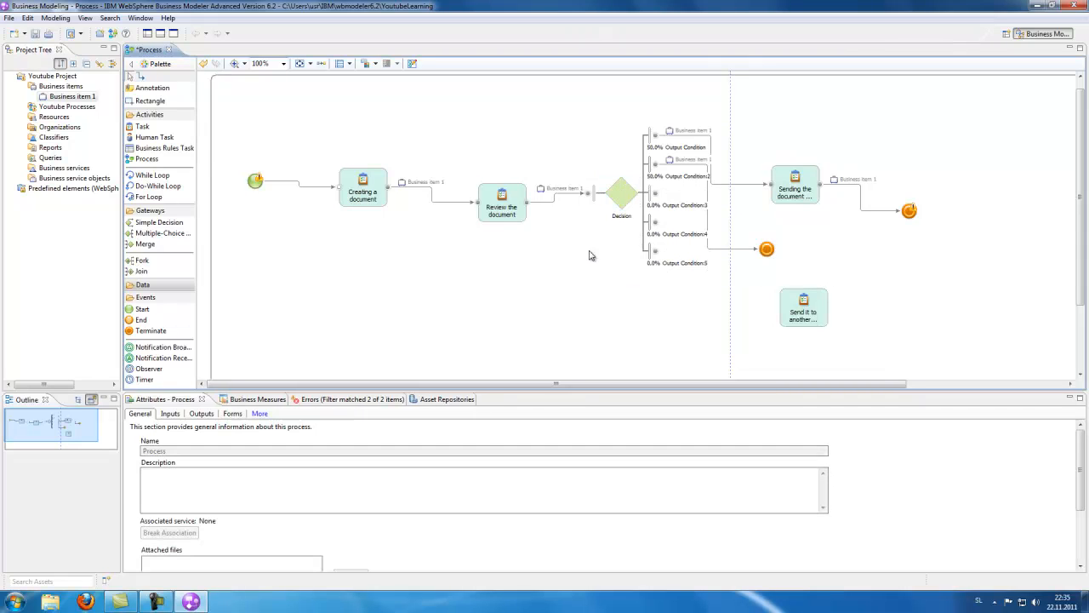
Delete the Output Condition:3 and Output Condition:4 branches from the multiple-choice decision
click(650, 197)
key(Delete)
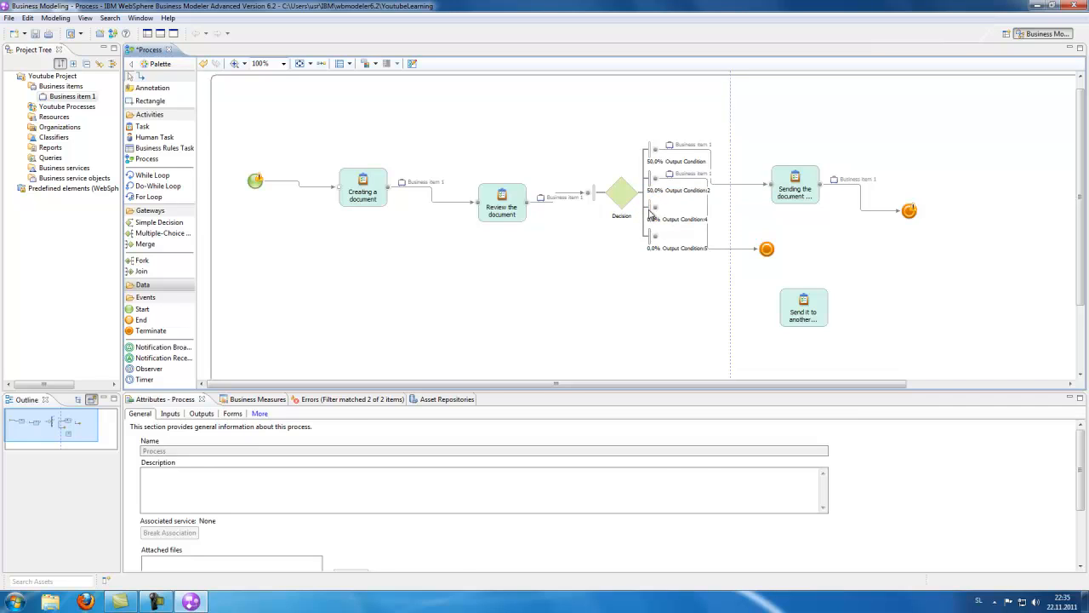
click(650, 213)
key(Delete)
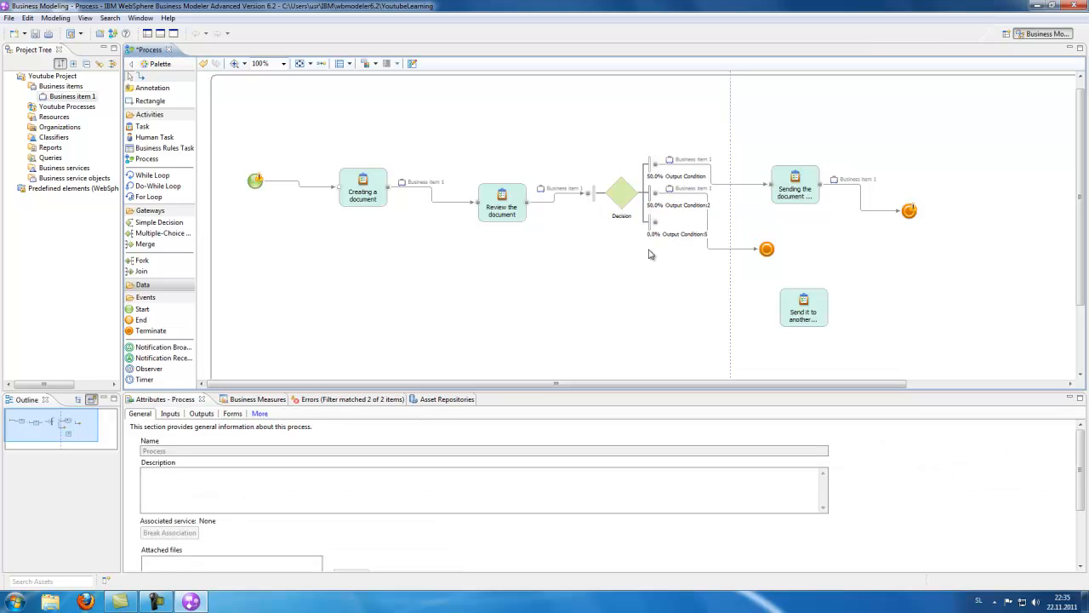
Connect the decision's last output branch to the "Send it to another department" task
click(141, 77)
drag(655, 222, 804, 316)
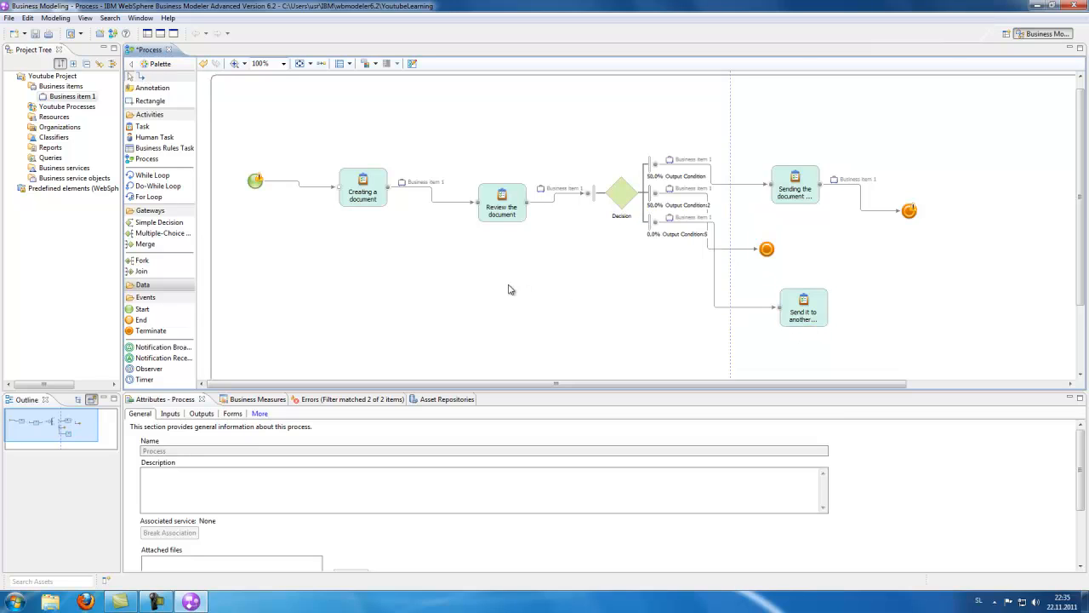
click(714, 295)
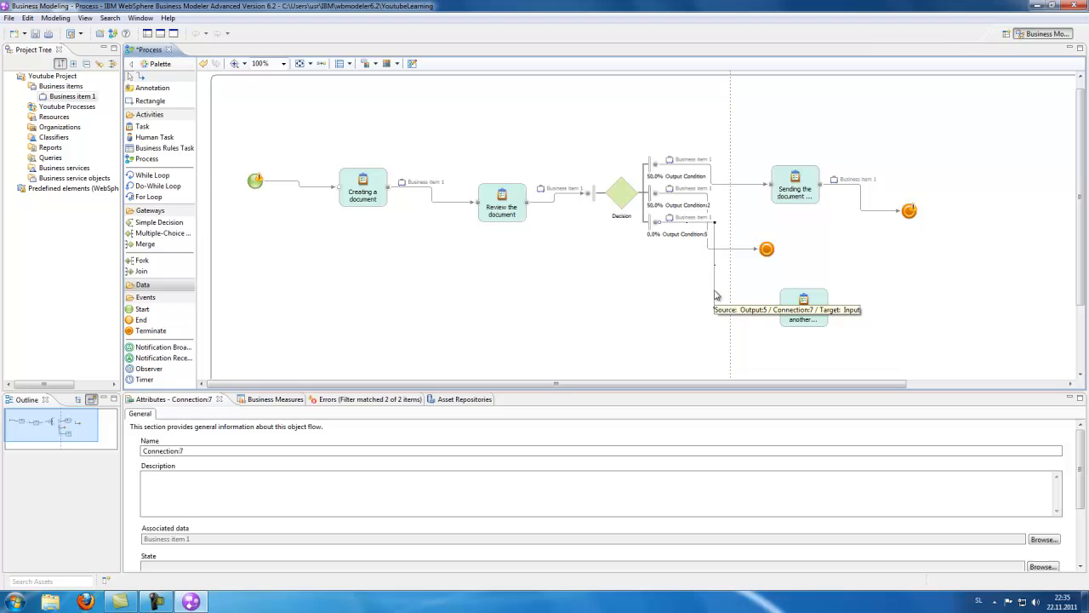
Move the "Send it to another department" task up and to the right, and place the lower terminate node beside the decision's second output
click(803, 308)
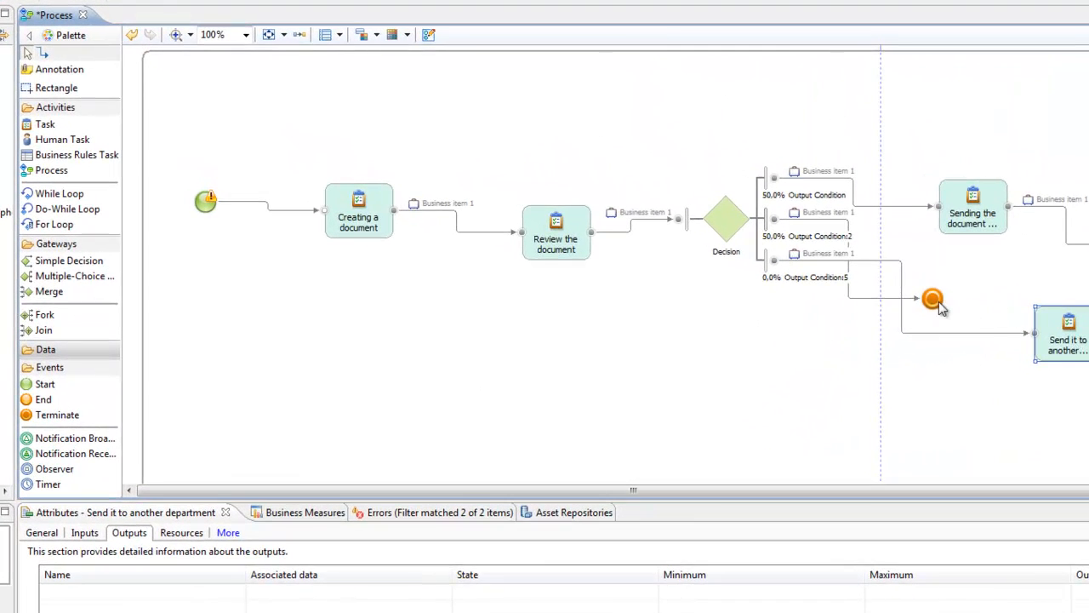
drag(938, 301, 902, 226)
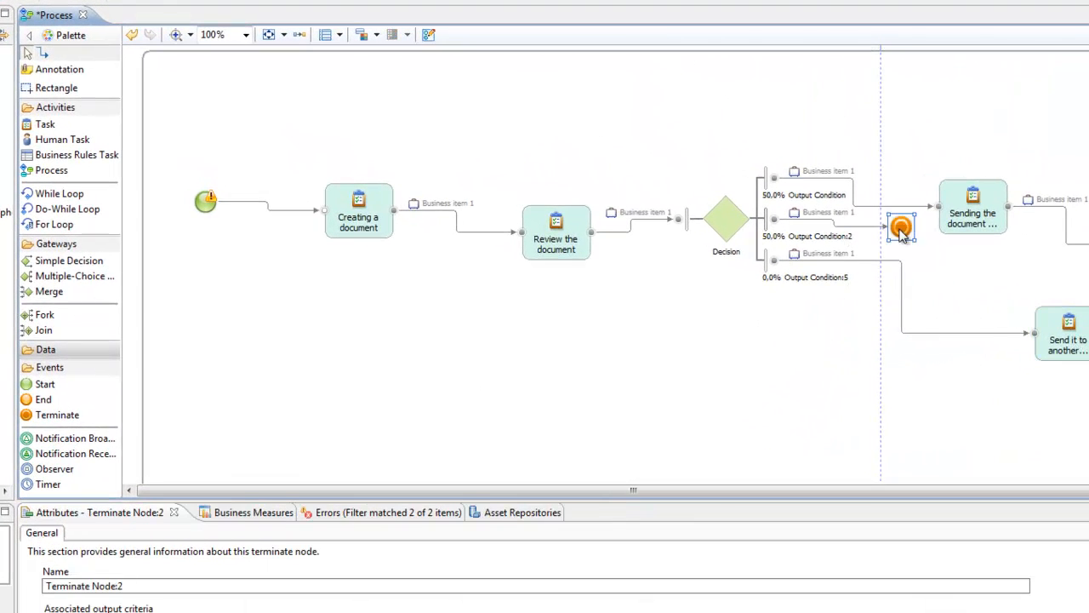
Move the "Send it to another department" task slightly up and closer to the decision
click(954, 282)
drag(1063, 335, 999, 323)
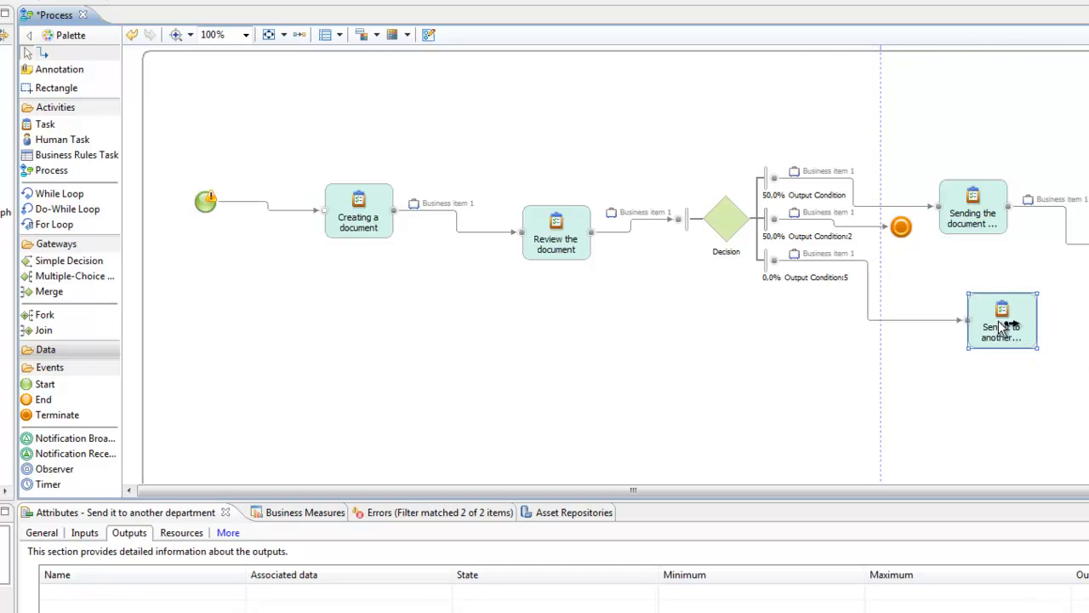
click(987, 271)
Add an end node to the right of the "Send it to another department" task and connect the task to it
click(44, 399)
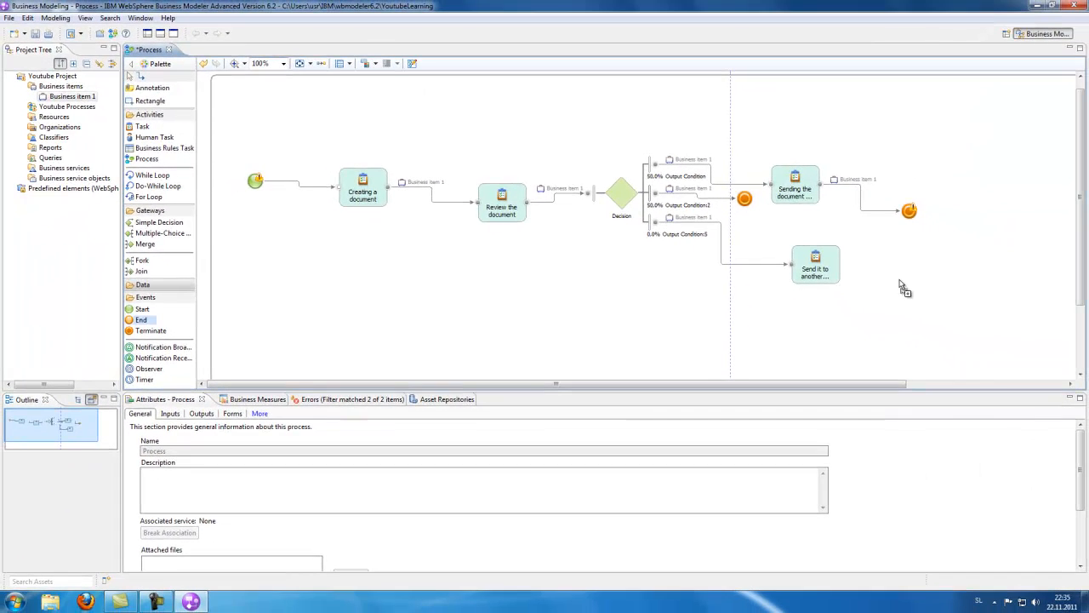
click(903, 287)
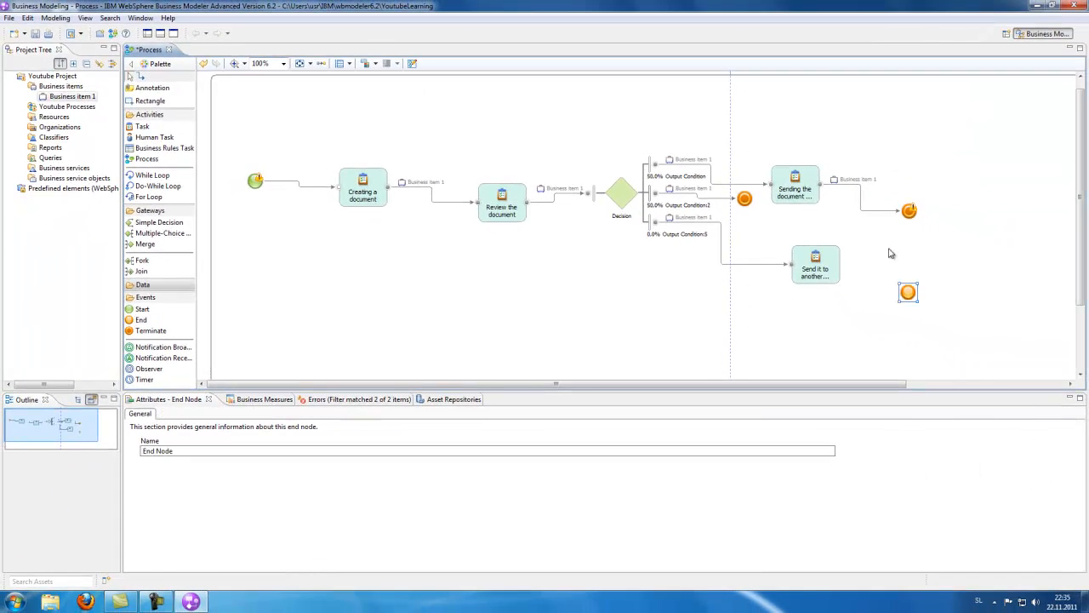
click(333, 107)
click(143, 77)
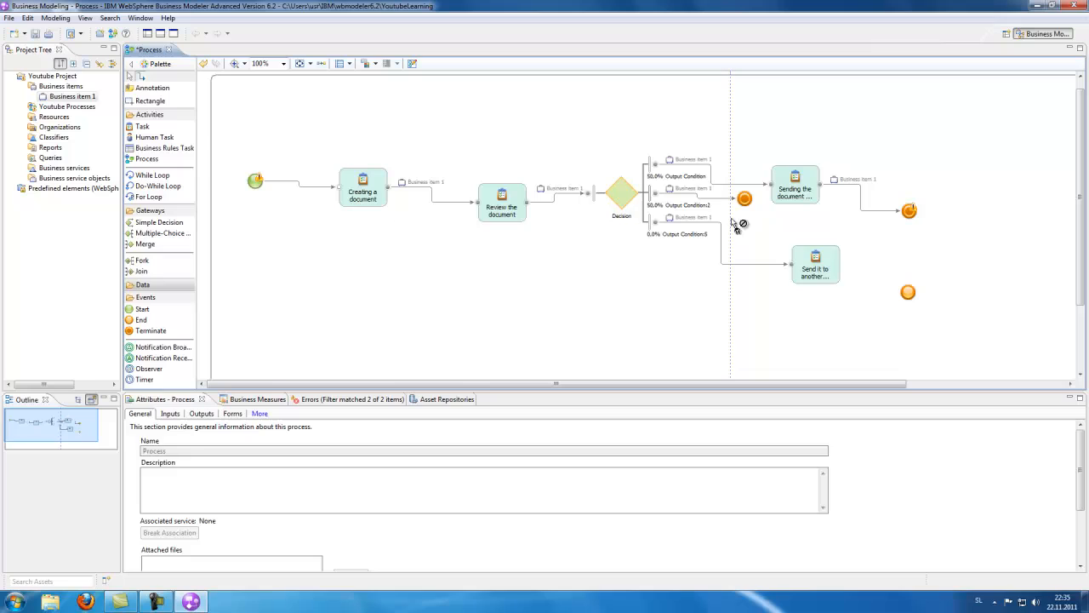
mouse_move(839, 268)
mouse_down()
mouse_move(911, 215)
mouse_move(907, 293)
mouse_up()
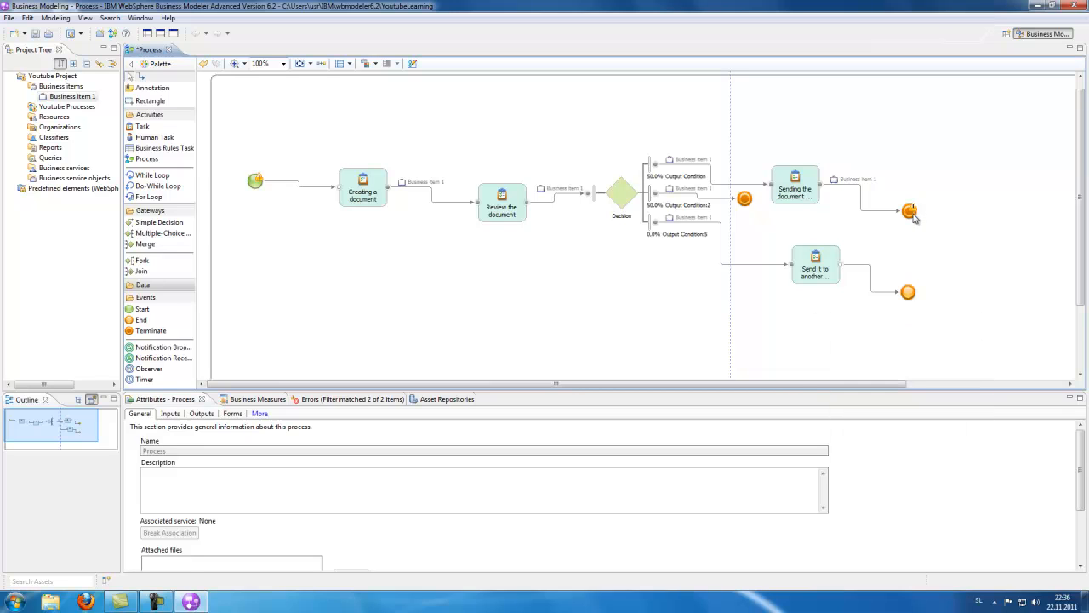
drag(882, 259, 949, 316)
click(953, 318)
drag(879, 256, 937, 326)
click(937, 311)
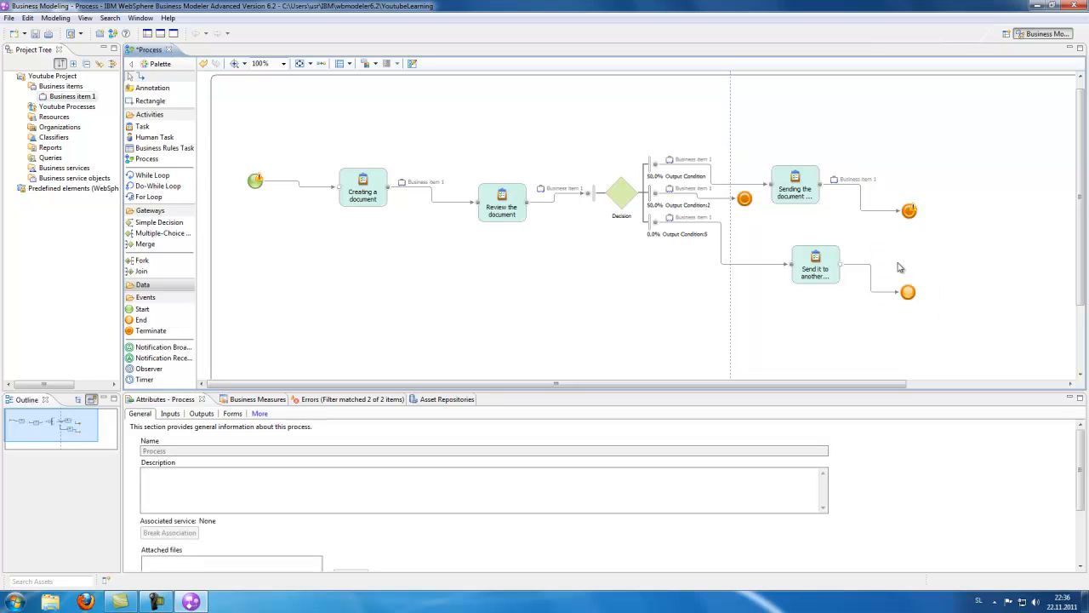
Assign Business item 1 to the connection between the "Send it to another department" task and the end node
drag(73, 96, 859, 262)
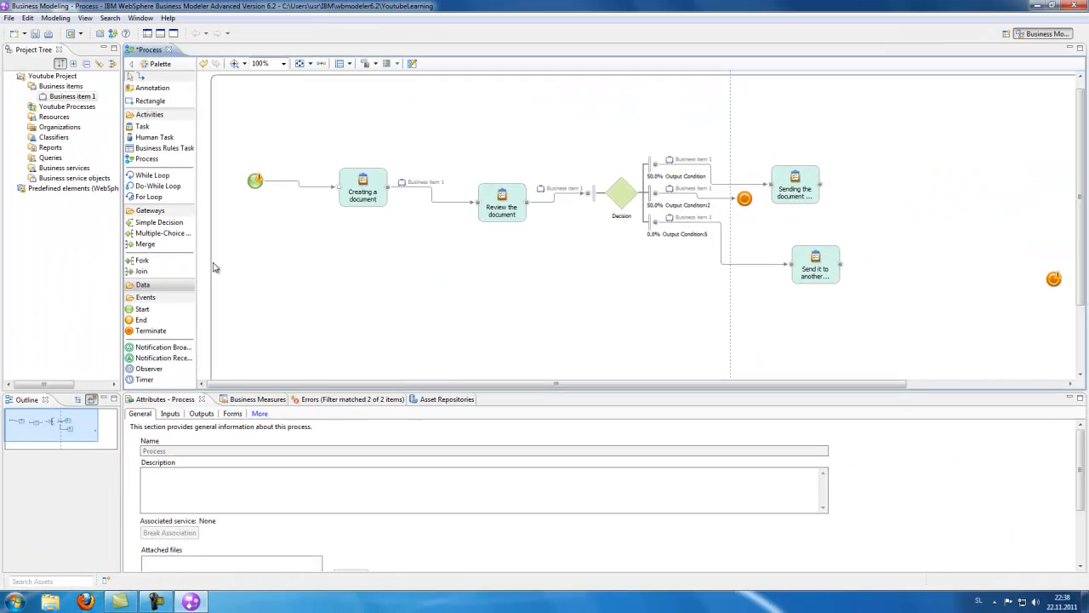
Add a merge node and move it to the empty area below the "Creating a document" and "Review the document" tasks
click(145, 246)
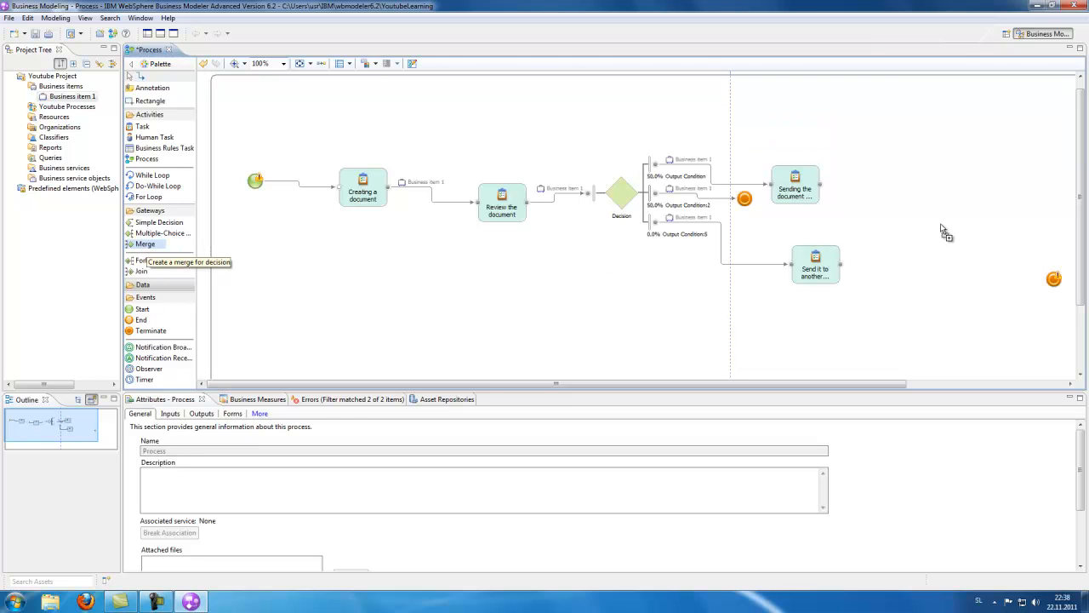
click(941, 225)
click(934, 145)
drag(952, 234, 428, 293)
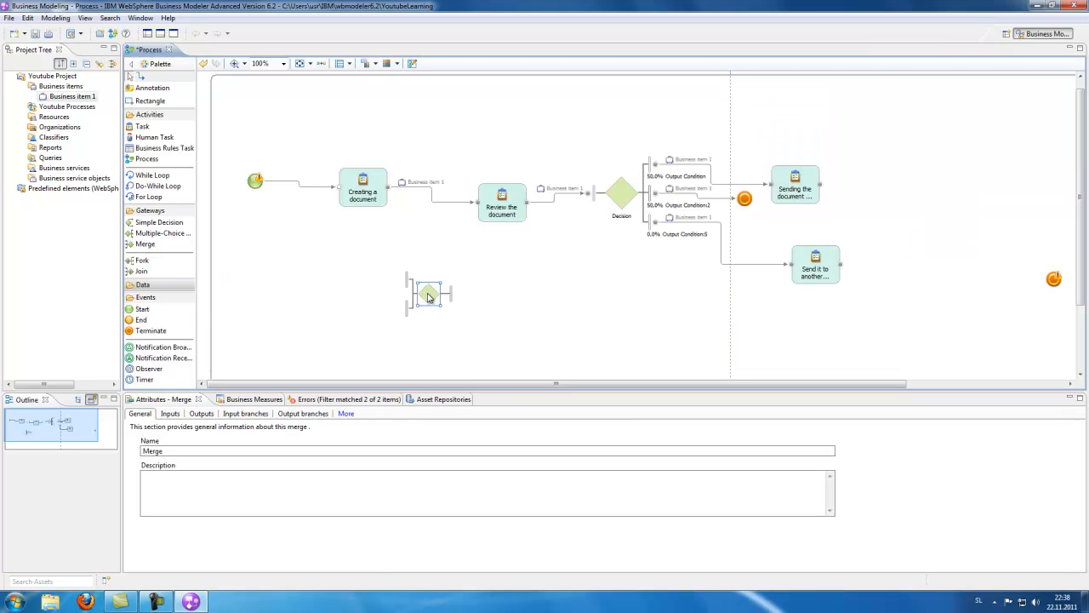
click(557, 284)
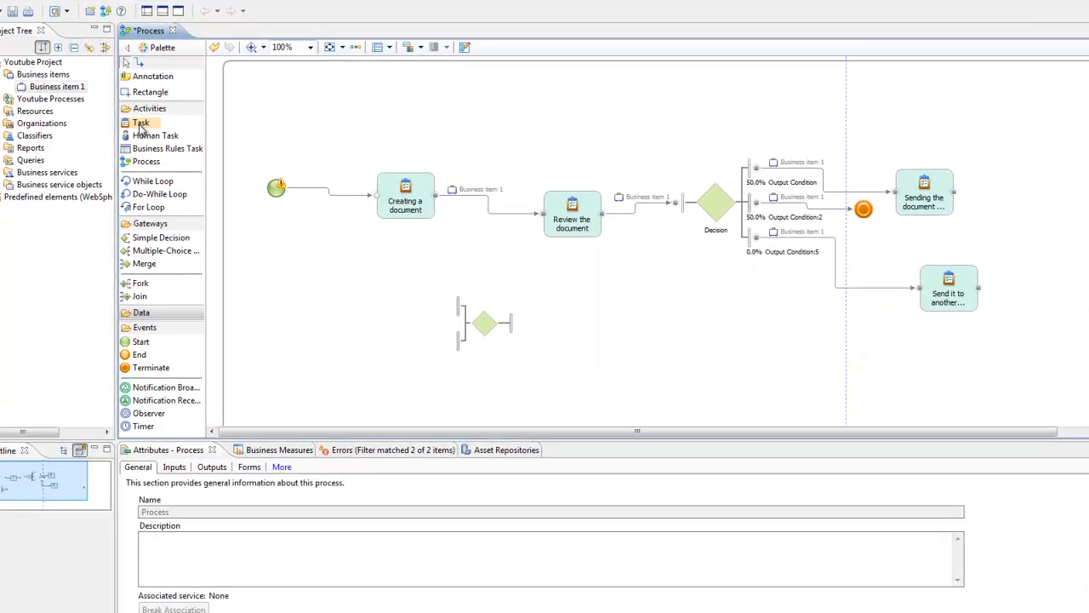
Add two local tasks, one above the other, to the left of the merge node
click(141, 123)
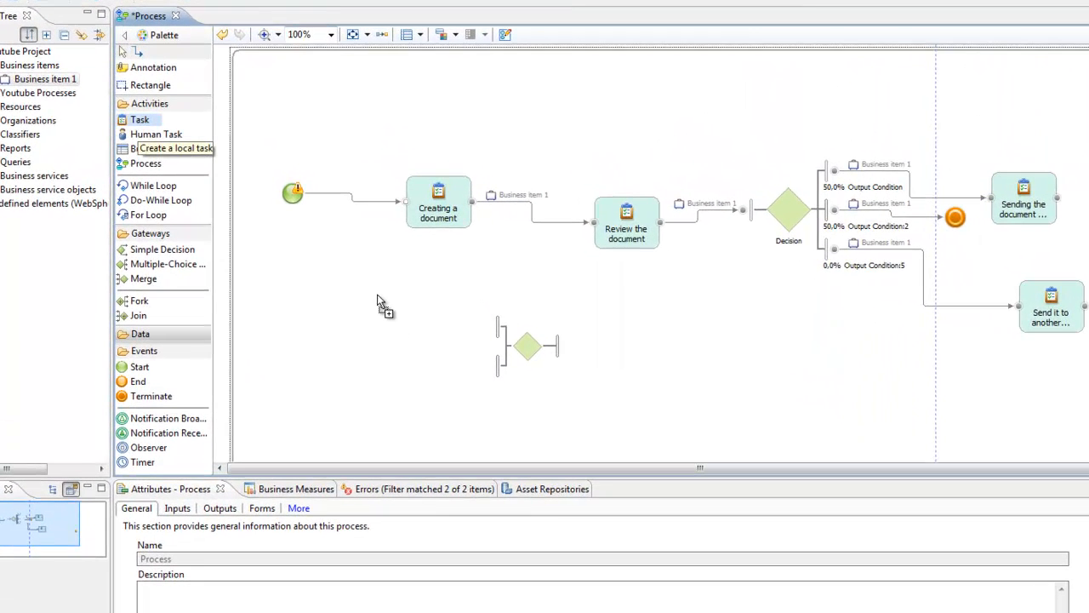
click(311, 285)
click(141, 120)
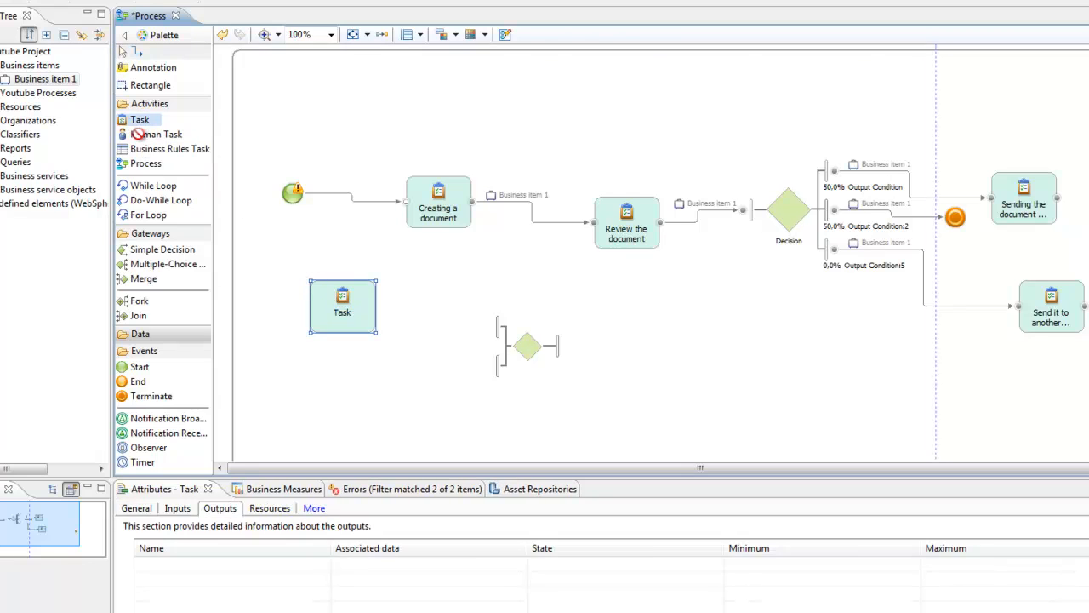
click(325, 392)
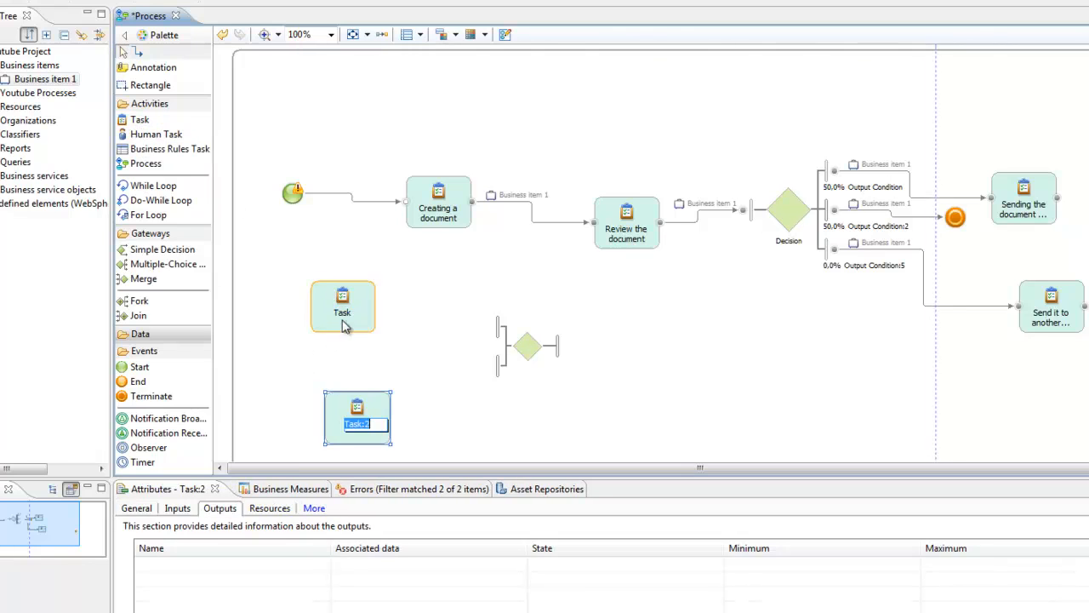
Rename the upper of the two new tasks as "task 1"
click(143, 509)
drag(170, 559, 139, 559)
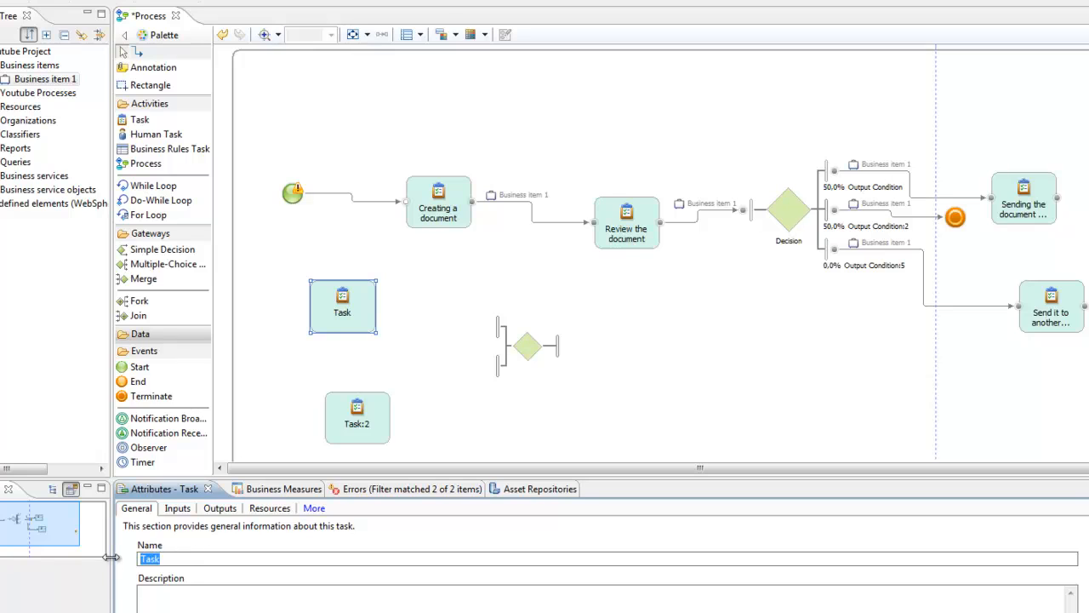
text(task 1)
click(361, 421)
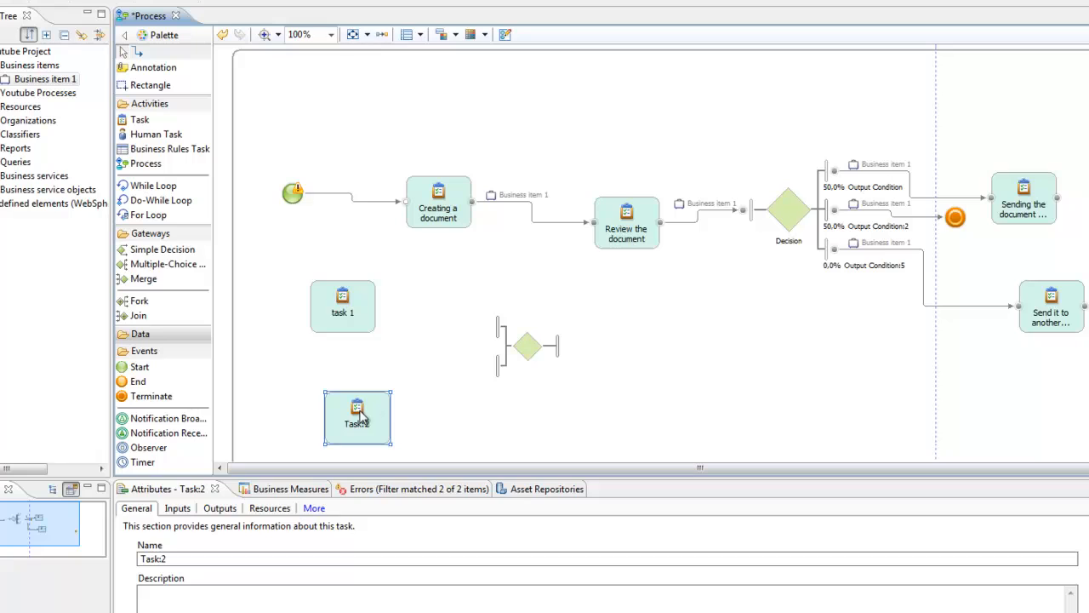
click(446, 294)
Connect "task 1" to the merge's upper input branch and Task:2 to its lower input branch
click(140, 52)
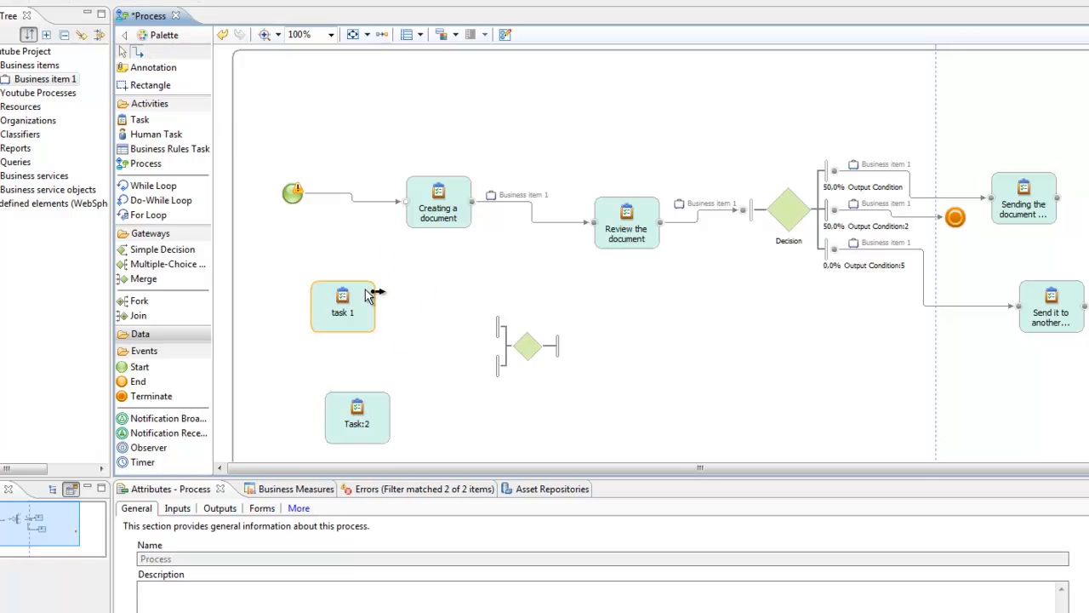
click(372, 293)
click(504, 330)
click(382, 418)
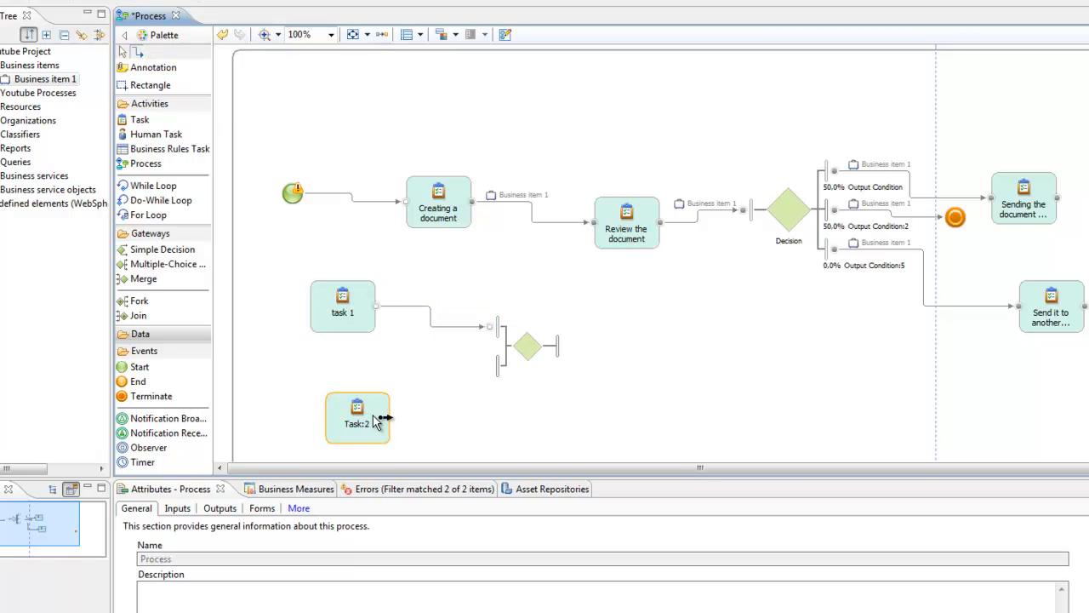
click(501, 367)
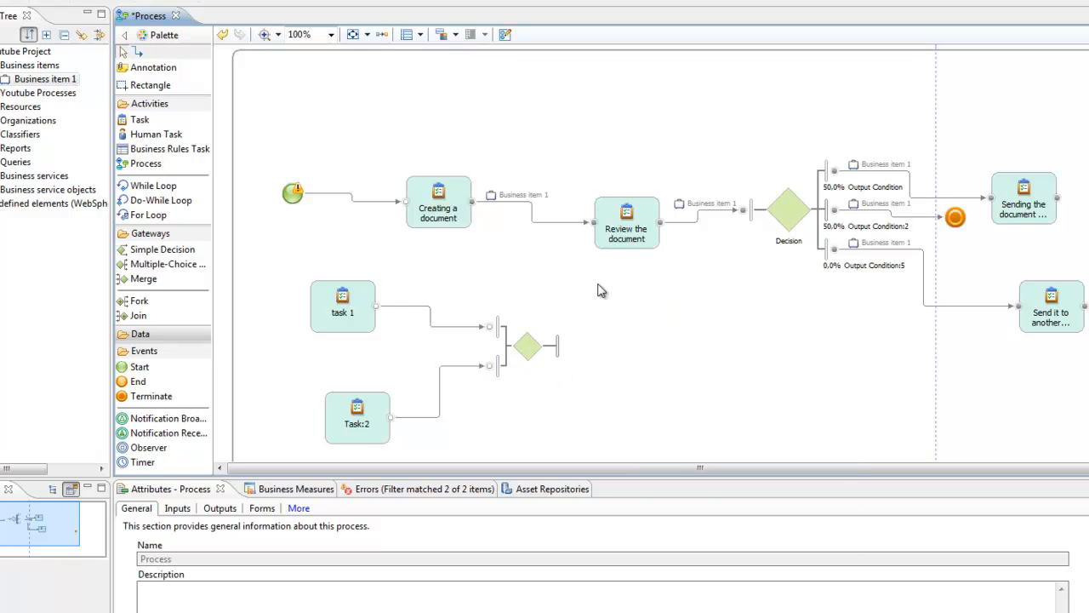
Assign Business item 1 to the connection from "task 1" to the merge, and delete and redraw the connection from Task:2
drag(51, 79, 444, 325)
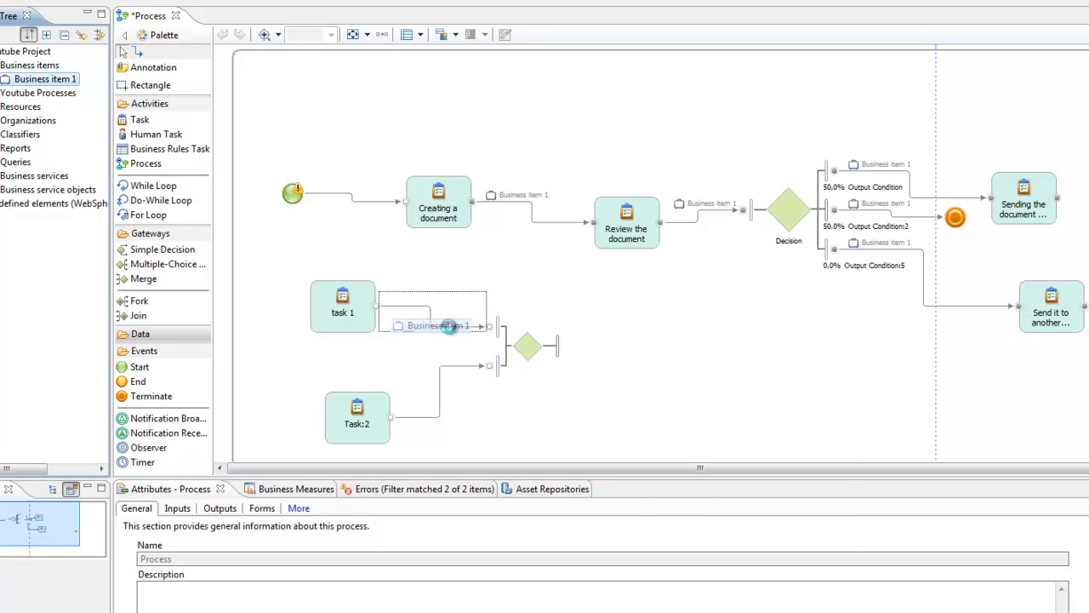
click(490, 360)
key(Delete)
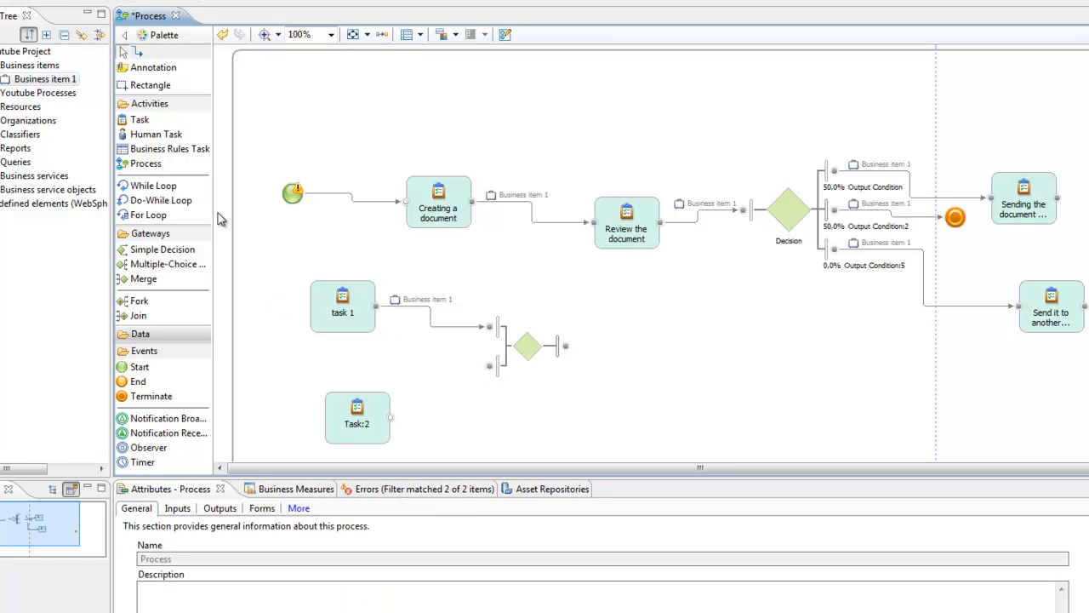
click(141, 52)
drag(408, 414, 492, 365)
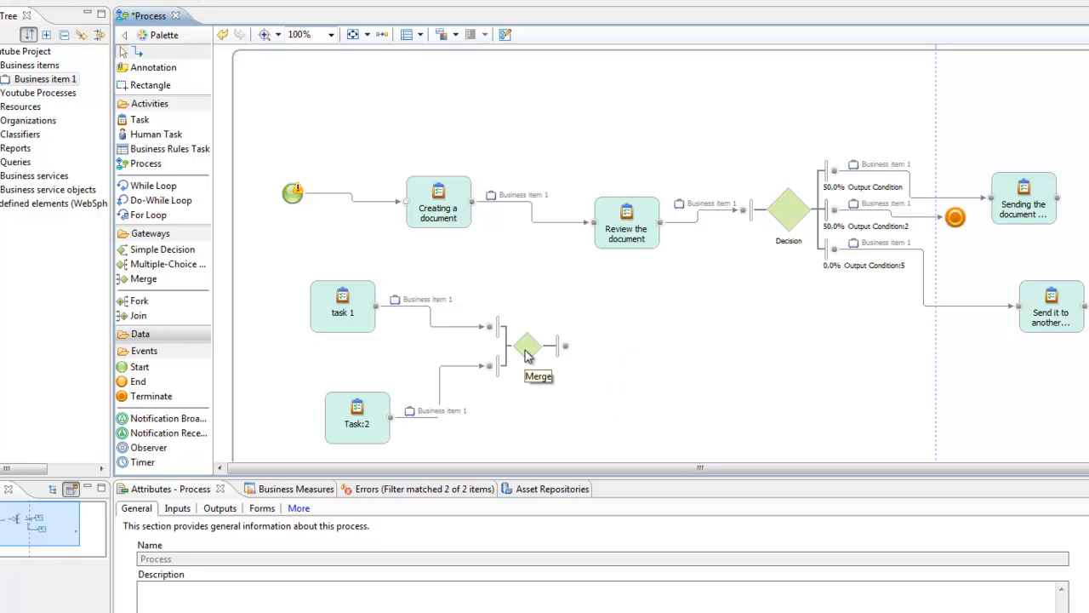
Delete "task 1", Task:2 and the merge node together with their connections
drag(266, 264, 632, 455)
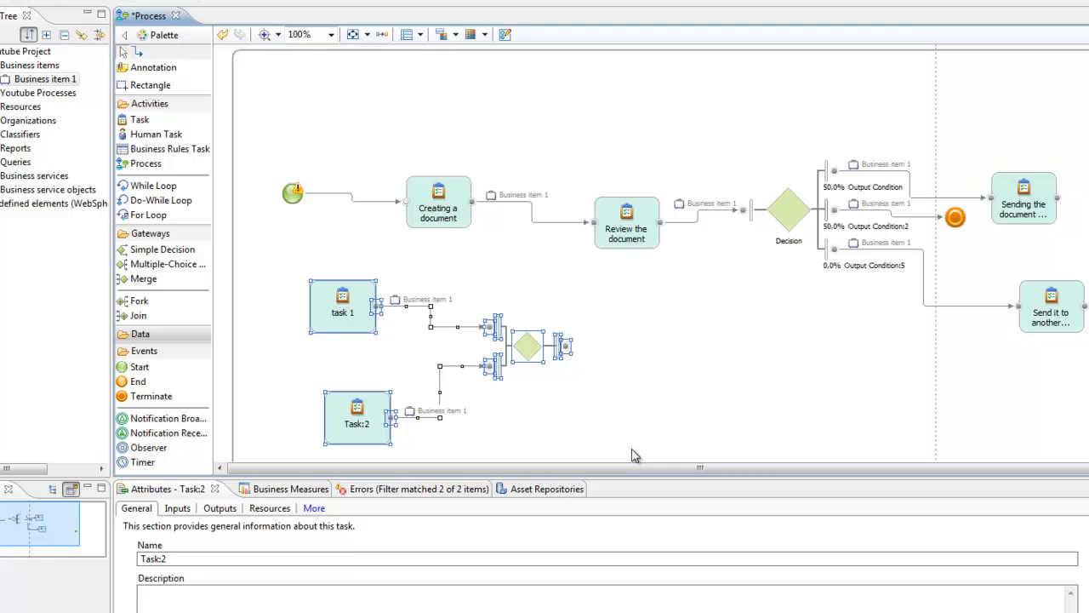
key(Delete)
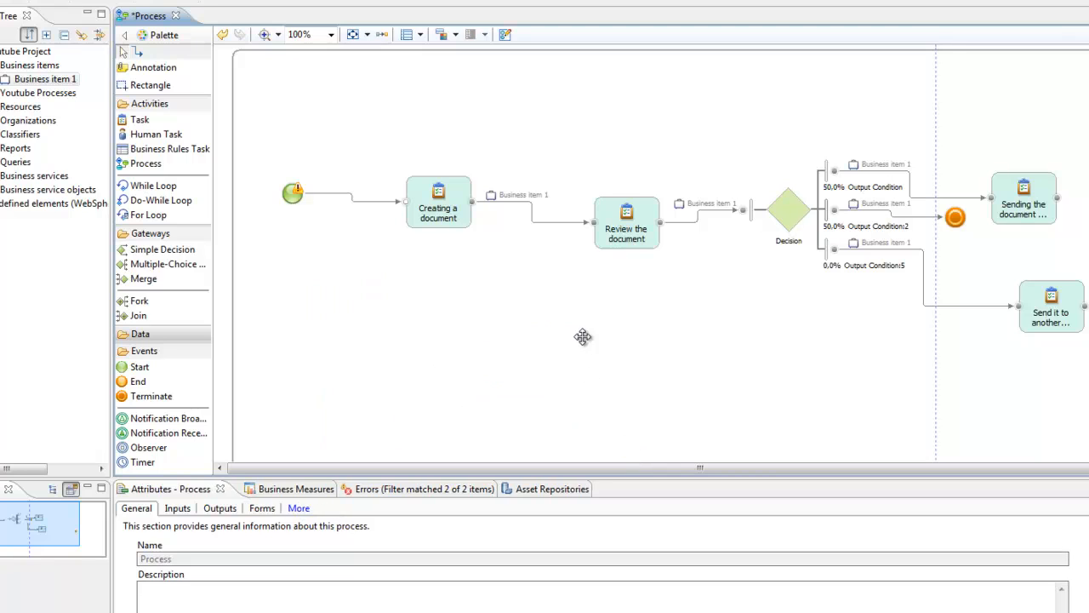
Add a fork and a join side by side in the empty area below the process flow
click(139, 301)
click(393, 331)
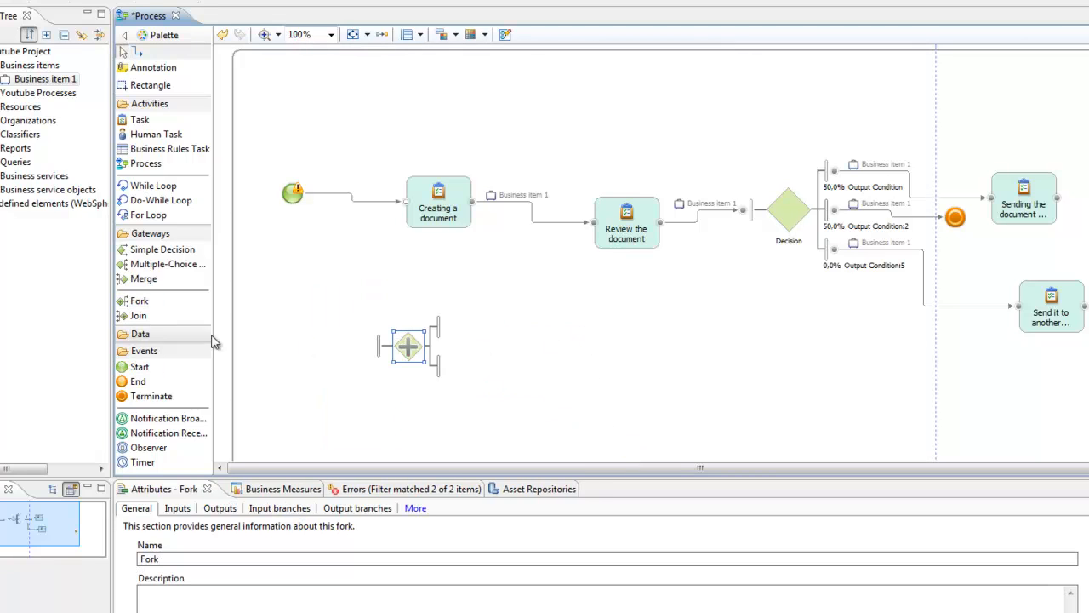
click(139, 316)
click(655, 357)
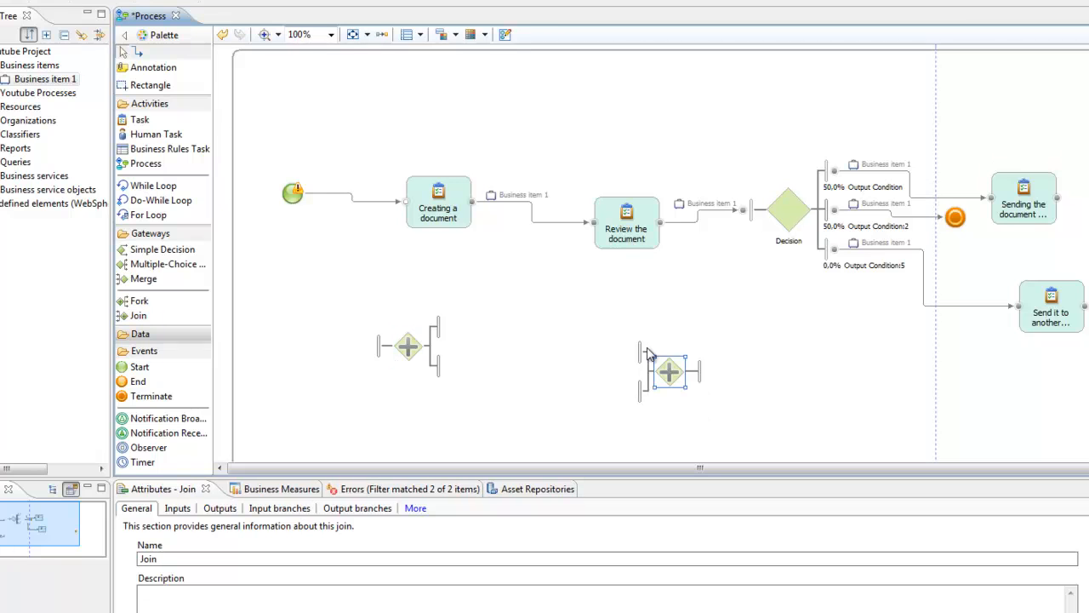
click(584, 295)
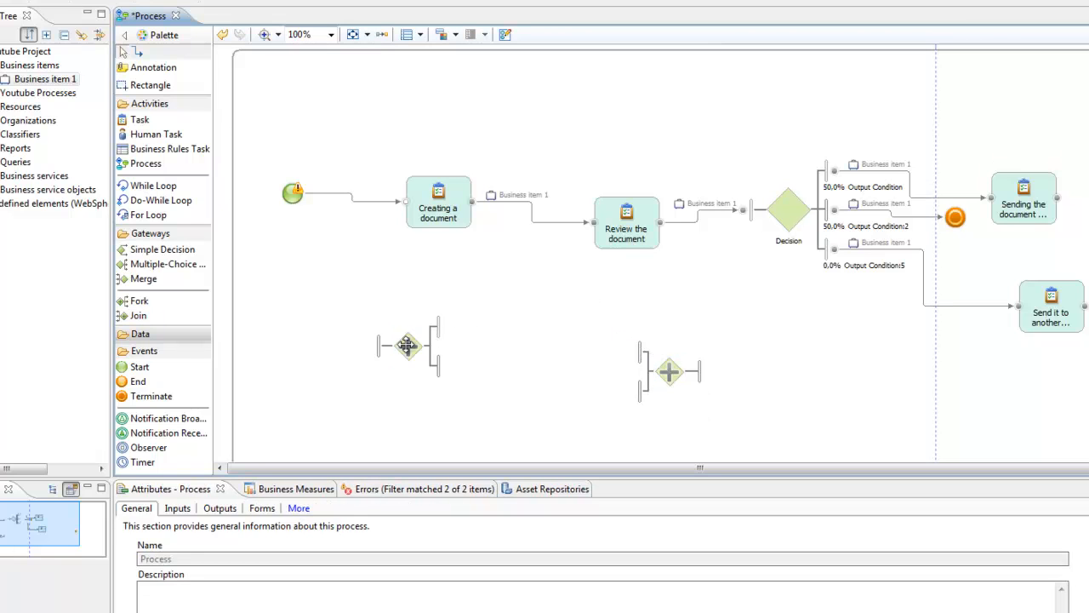
Move the fork to the right of the "Sending the document" task and connect the task to the fork's input
drag(423, 362, 488, 342)
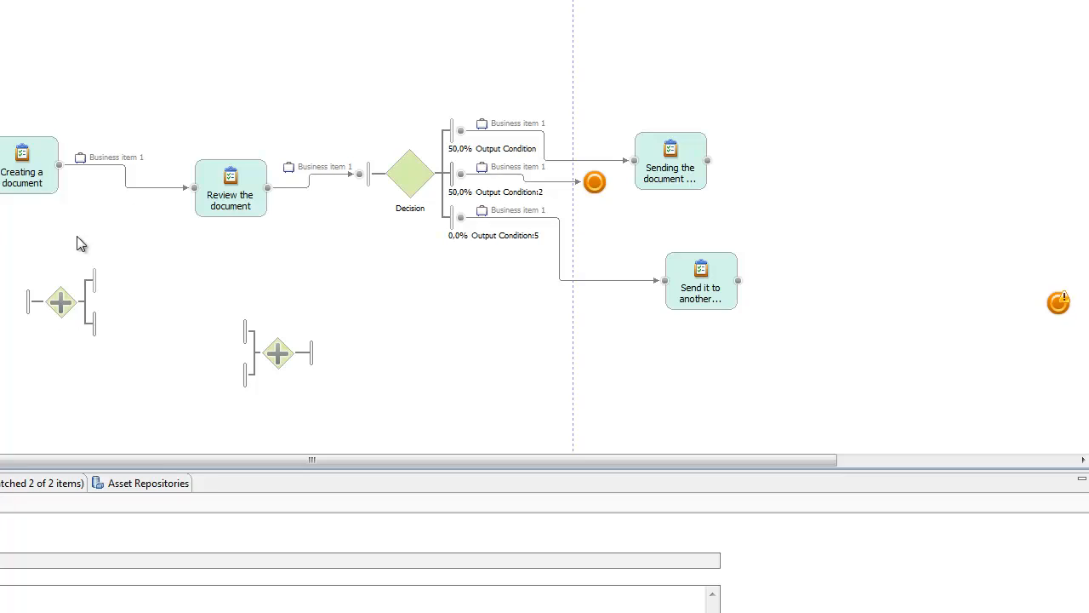
drag(57, 299, 795, 161)
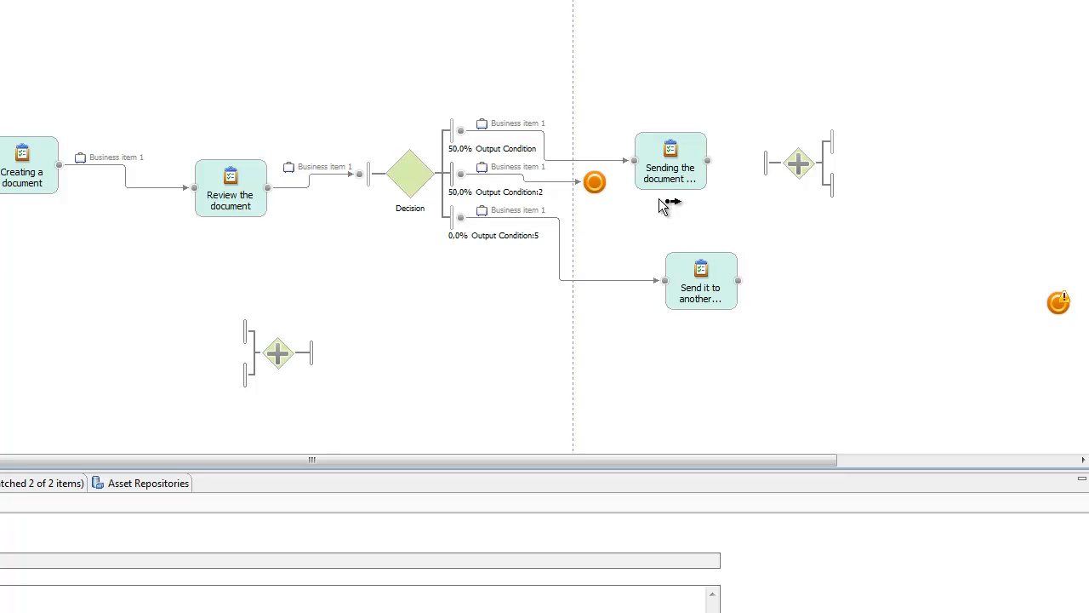
drag(720, 168, 766, 165)
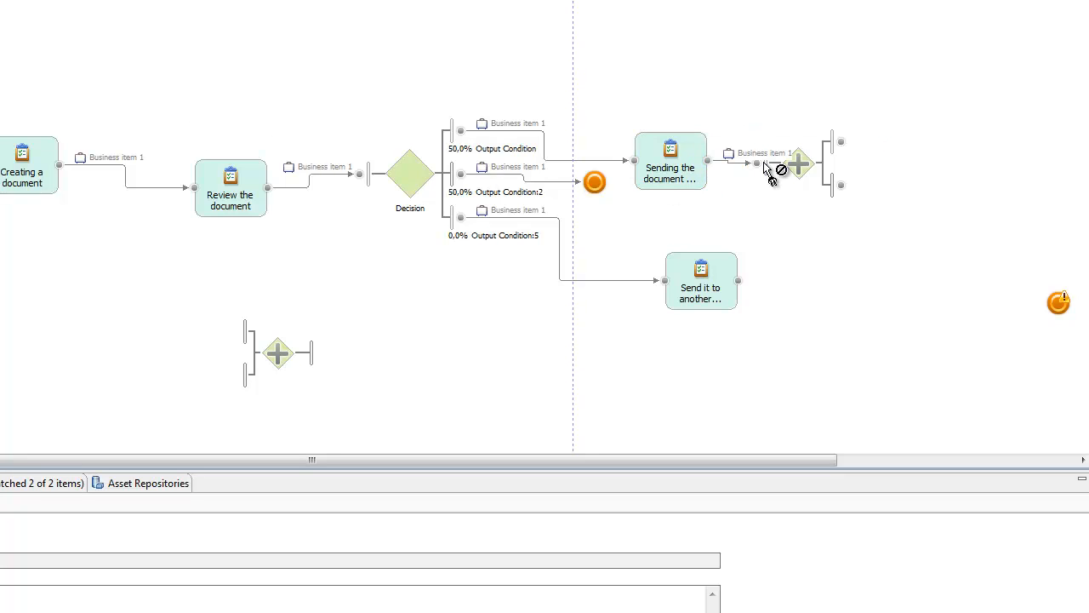
Add output branches to the fork until it has four
right_click(692, 55)
click(633, 36)
right_click(804, 170)
click(854, 179)
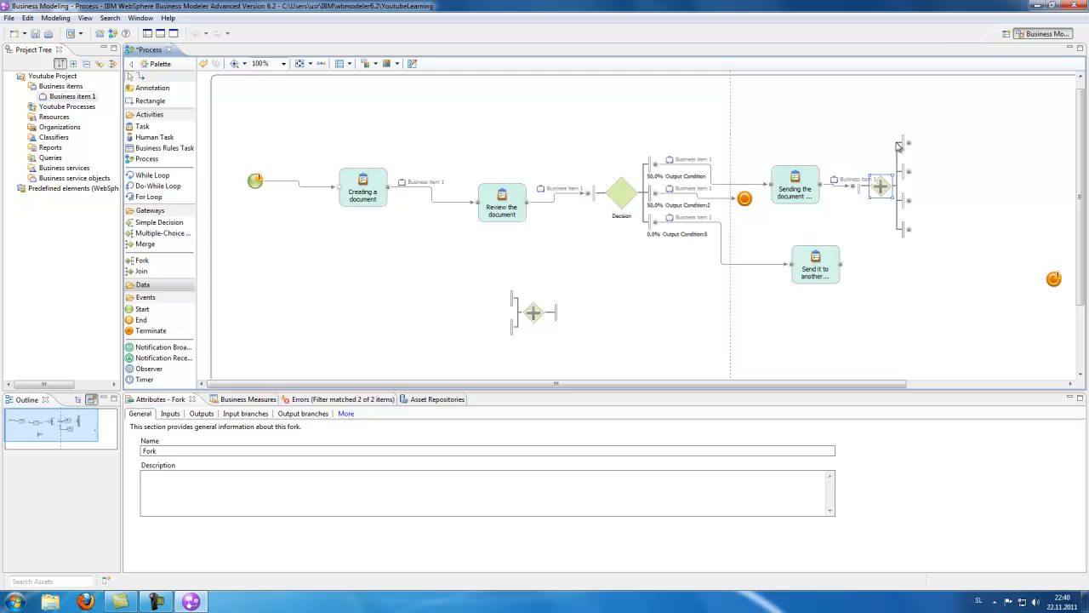
Add a task connected to the fork's first output branch, and move the join below that task
click(142, 126)
click(953, 144)
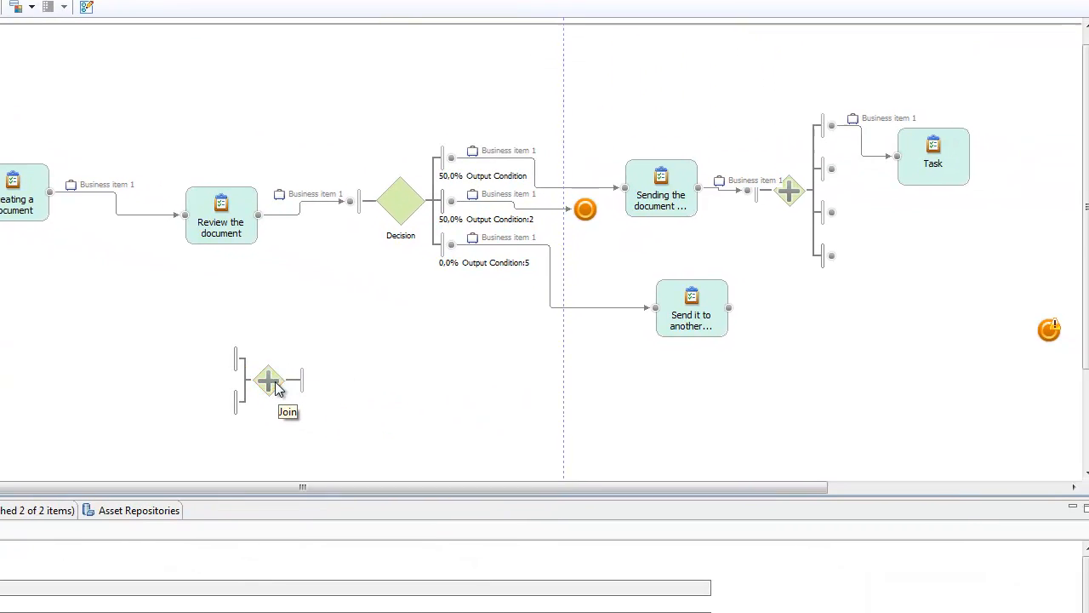
drag(277, 387, 915, 299)
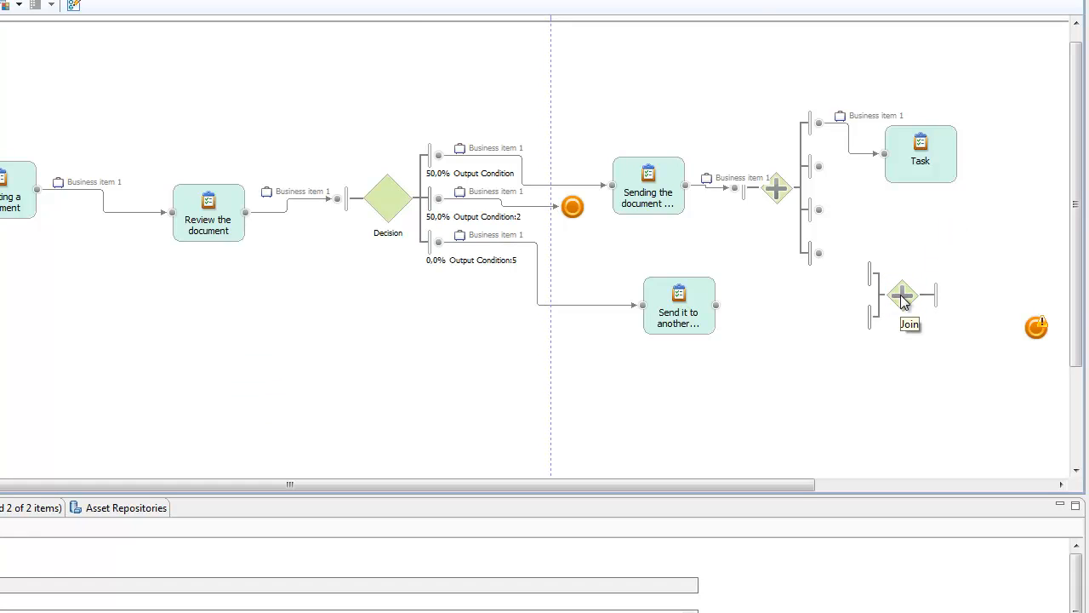
drag(904, 302, 868, 355)
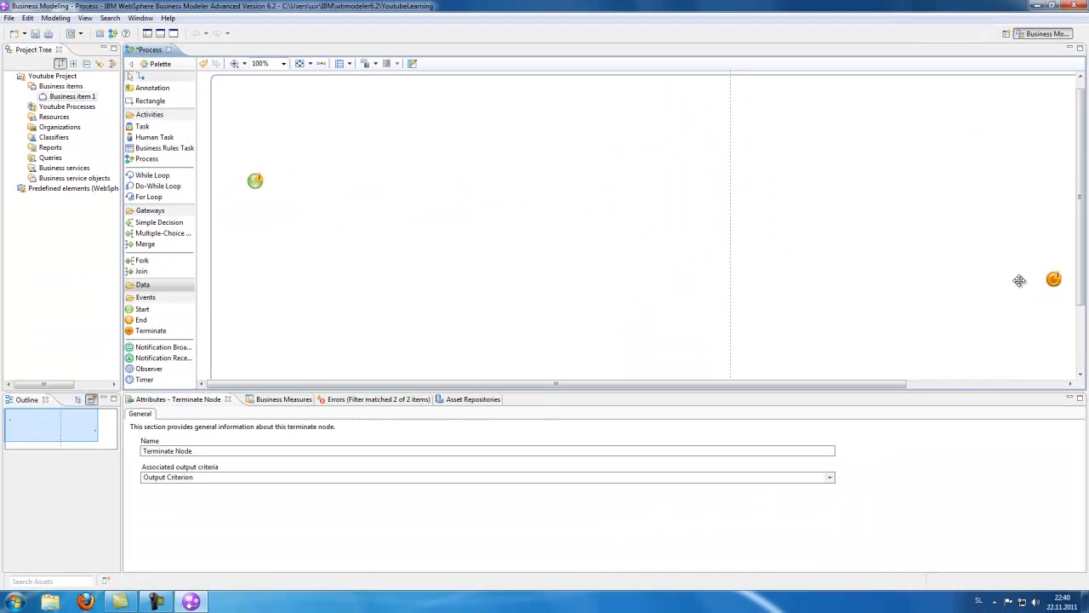
Move the remaining terminate node directly below the start node
drag(1053, 279, 260, 247)
click(457, 160)
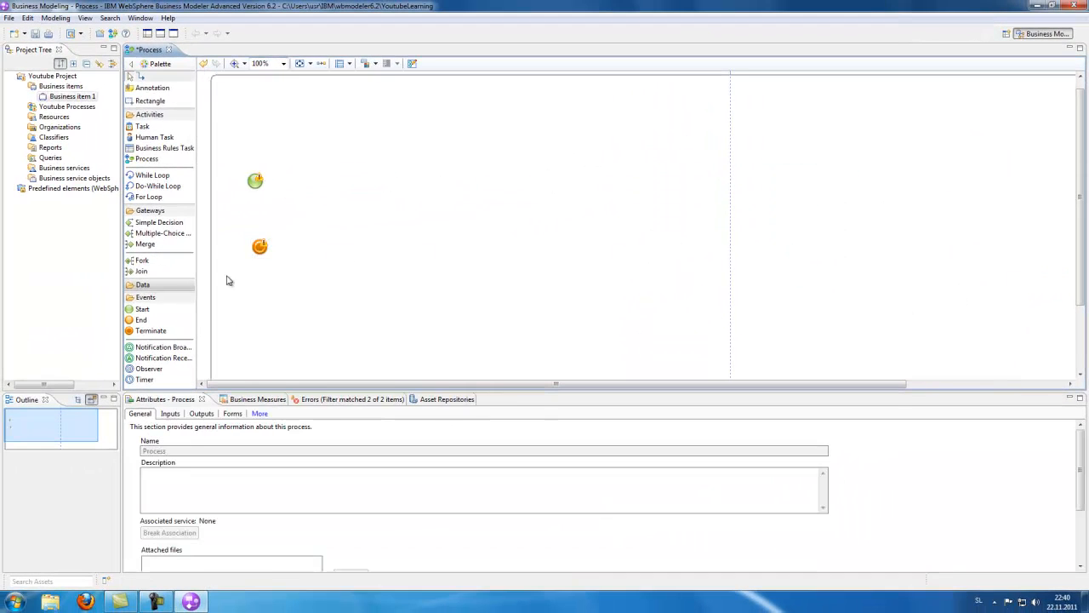
Show the data elements available for the process, such as Repository and Map
click(158, 285)
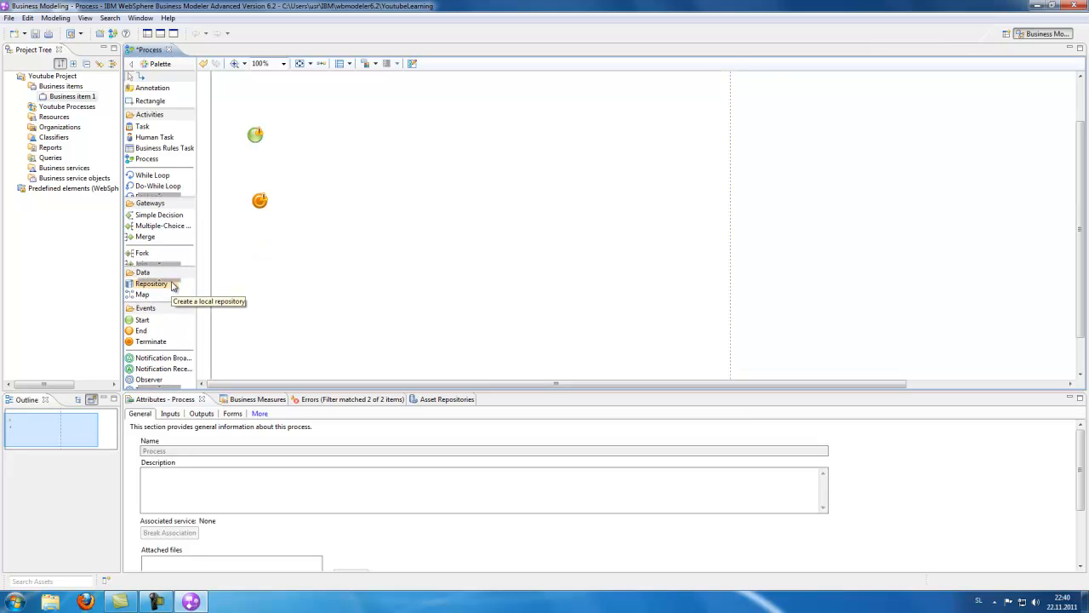
scroll(151, 290, up, 1)
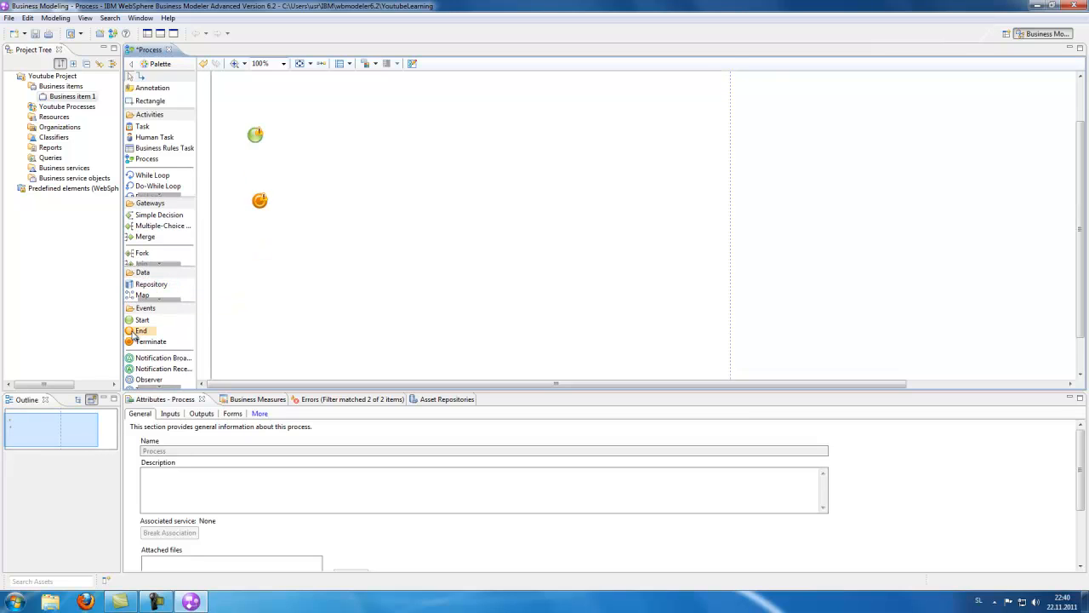